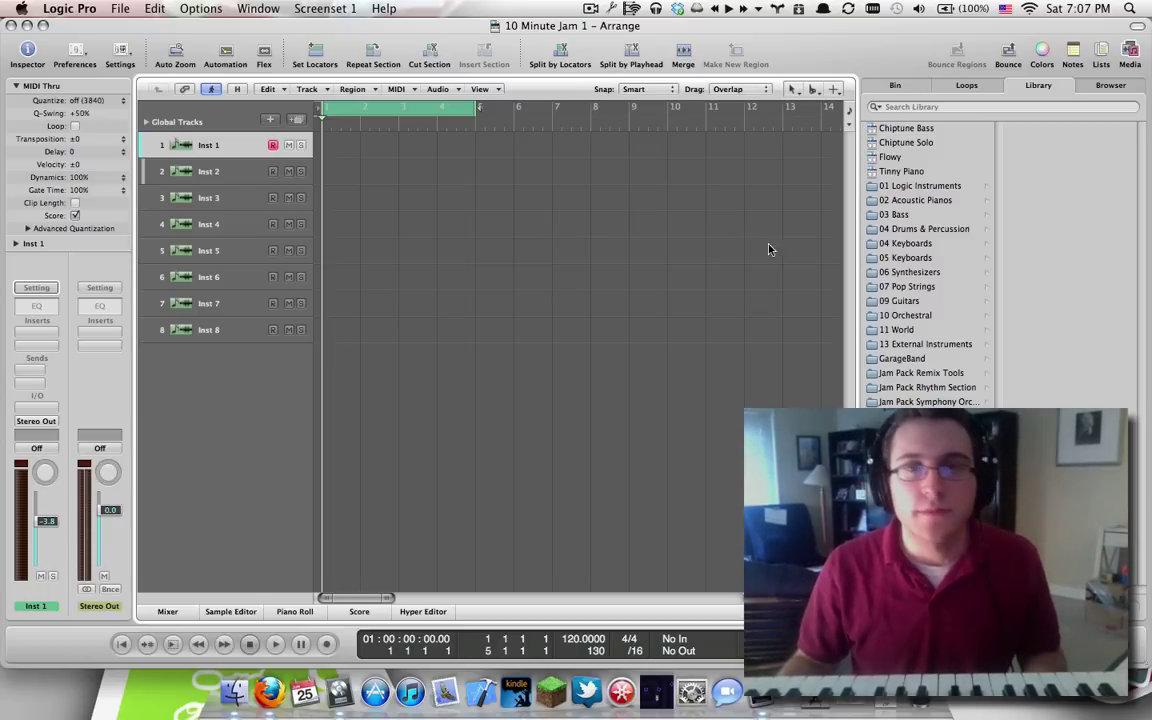
- Turn off cycle mode and load the ES2 synthesizer on the Inst 1 track
left_click(399, 113)
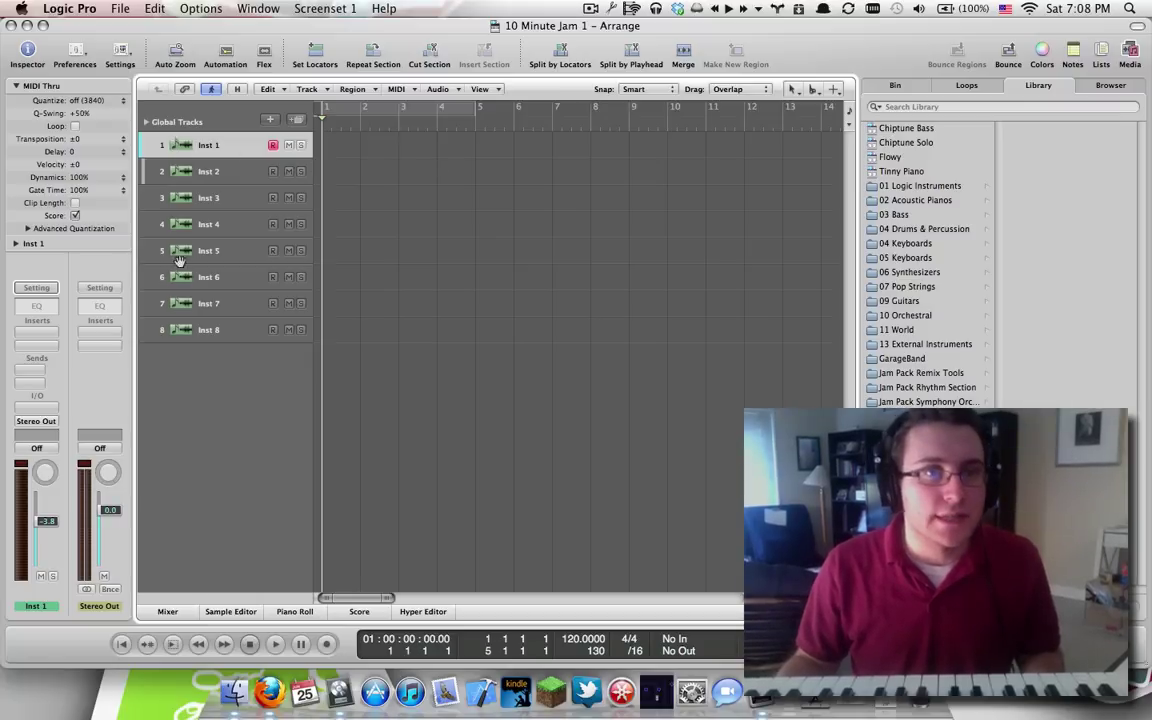
left_click(38, 407)
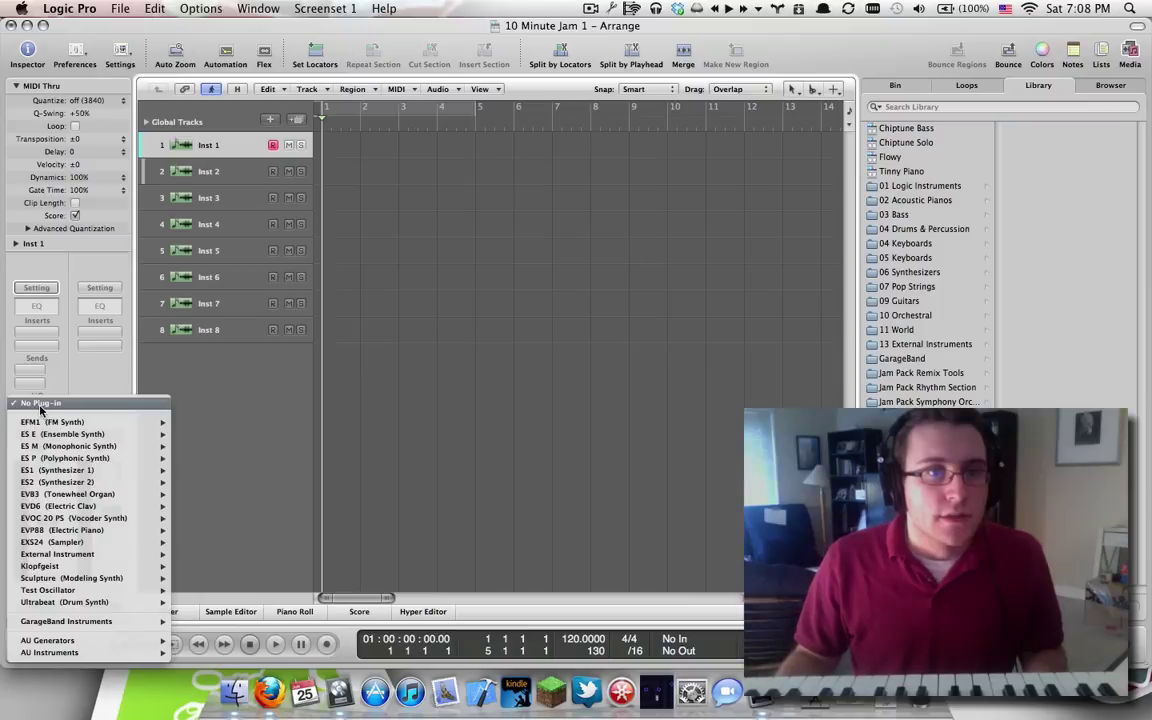
left_click(188, 478)
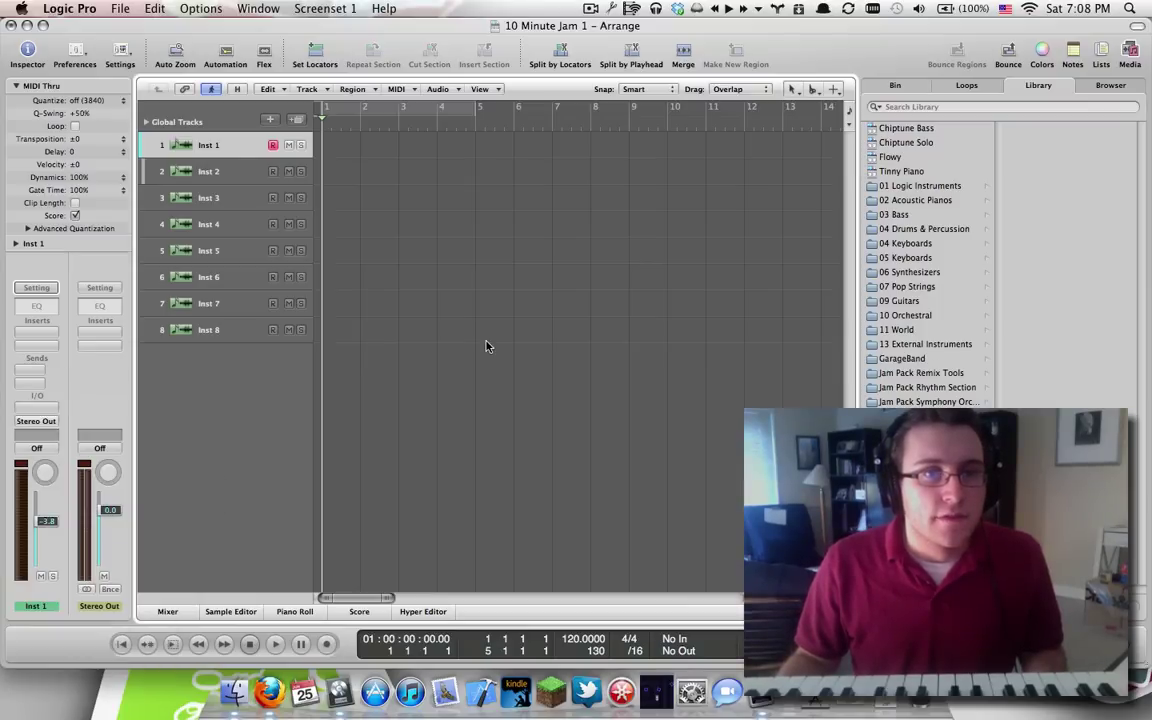
left_click_drag(364, 68, 457, 73)
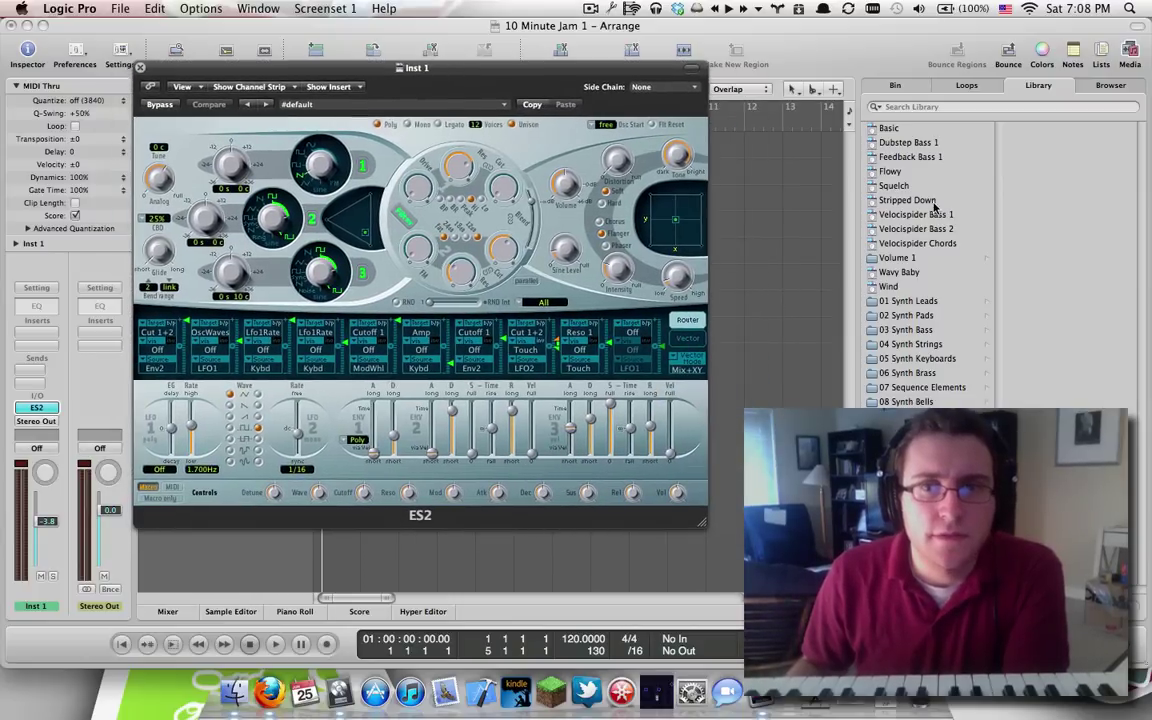
- Browse the ES2 presets and load the Basic preset
left_click(385, 105)
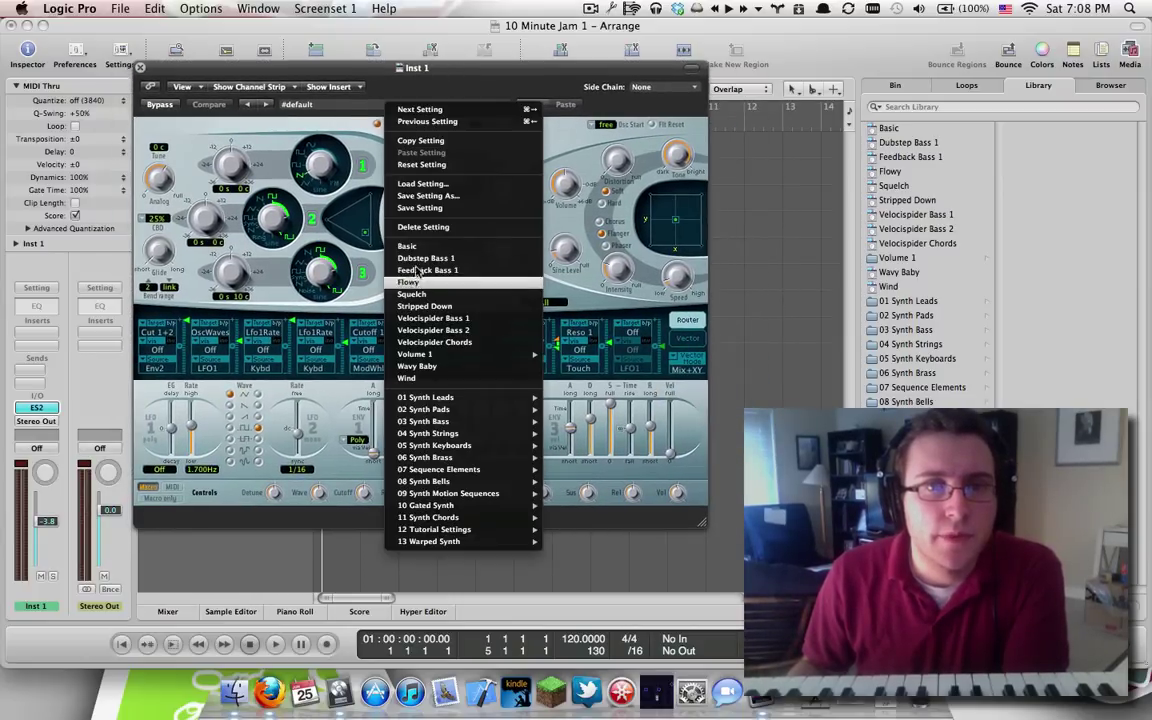
left_click(604, 343)
left_click(889, 128)
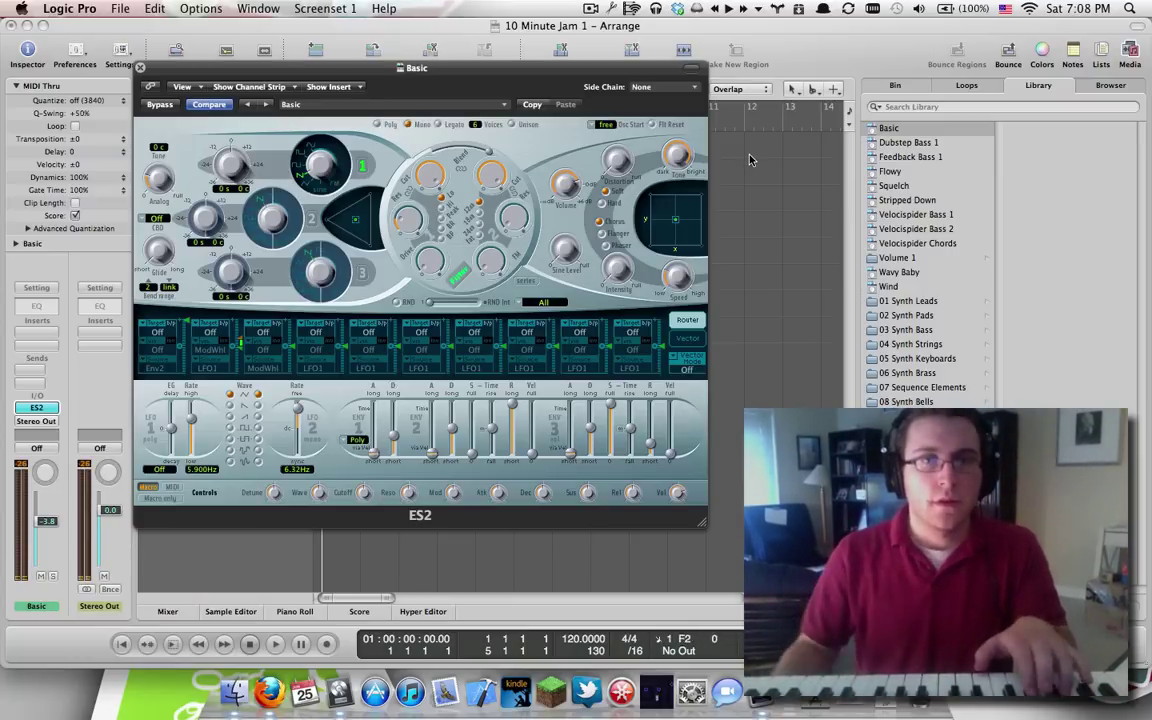
- Record a four-bar melody on the Basic track from bar 1, with the synth window clear of the track
left_click_drag(486, 91, 488, 270)
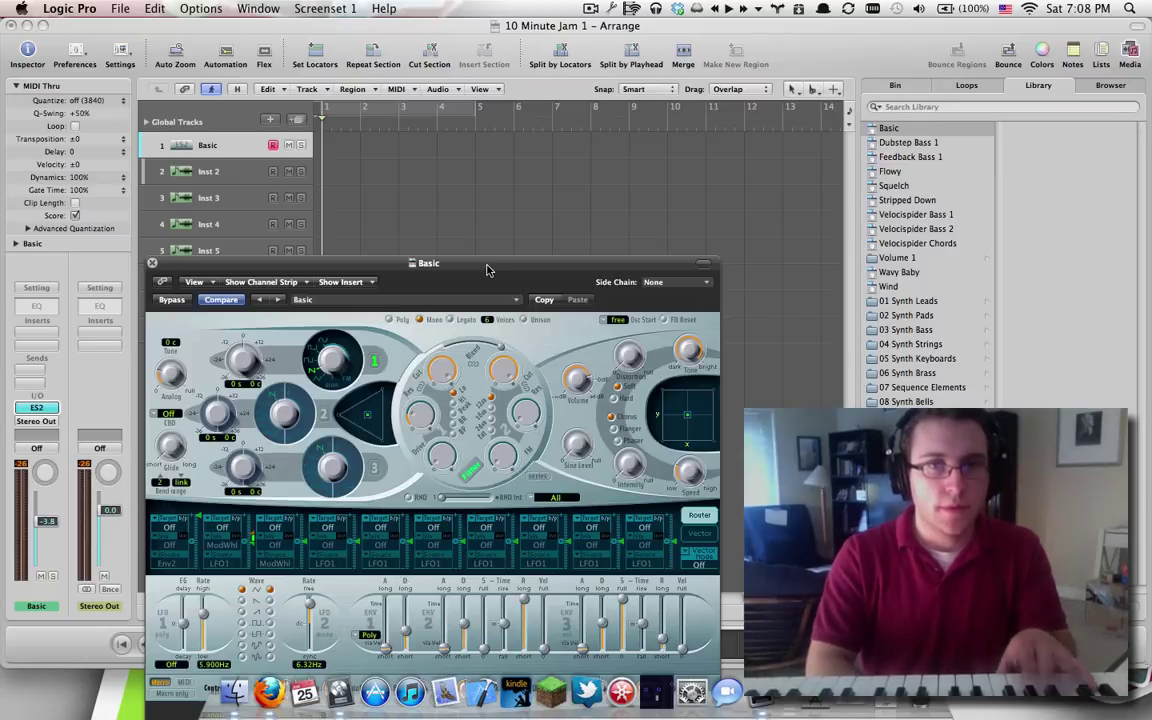
key("r")
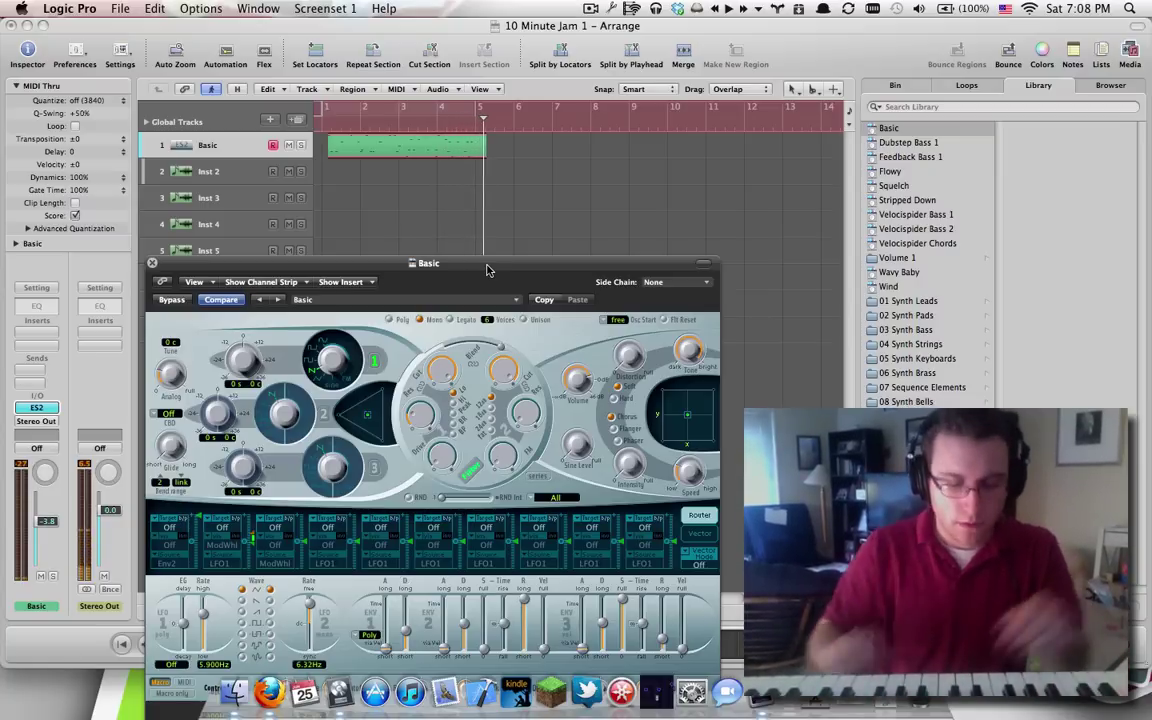
key("space")
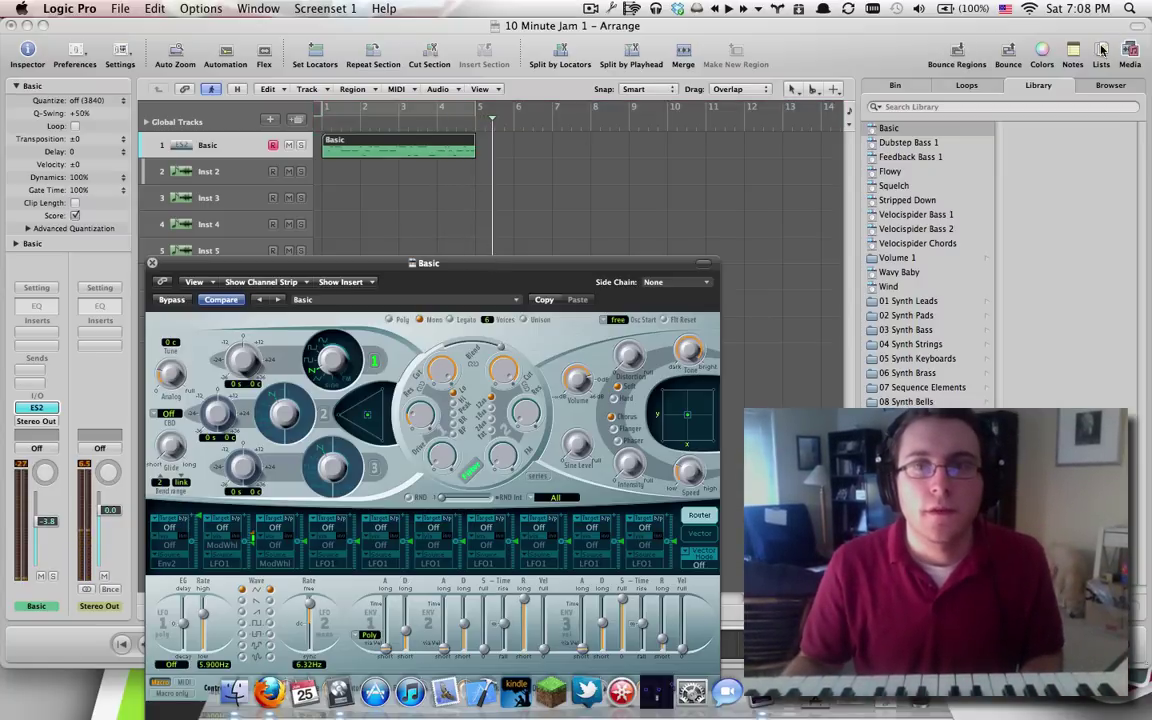
- Quantize the recorded region to 1/16-Note and loop it, with cycle mode on for bars 1 to 4
left_click(417, 114)
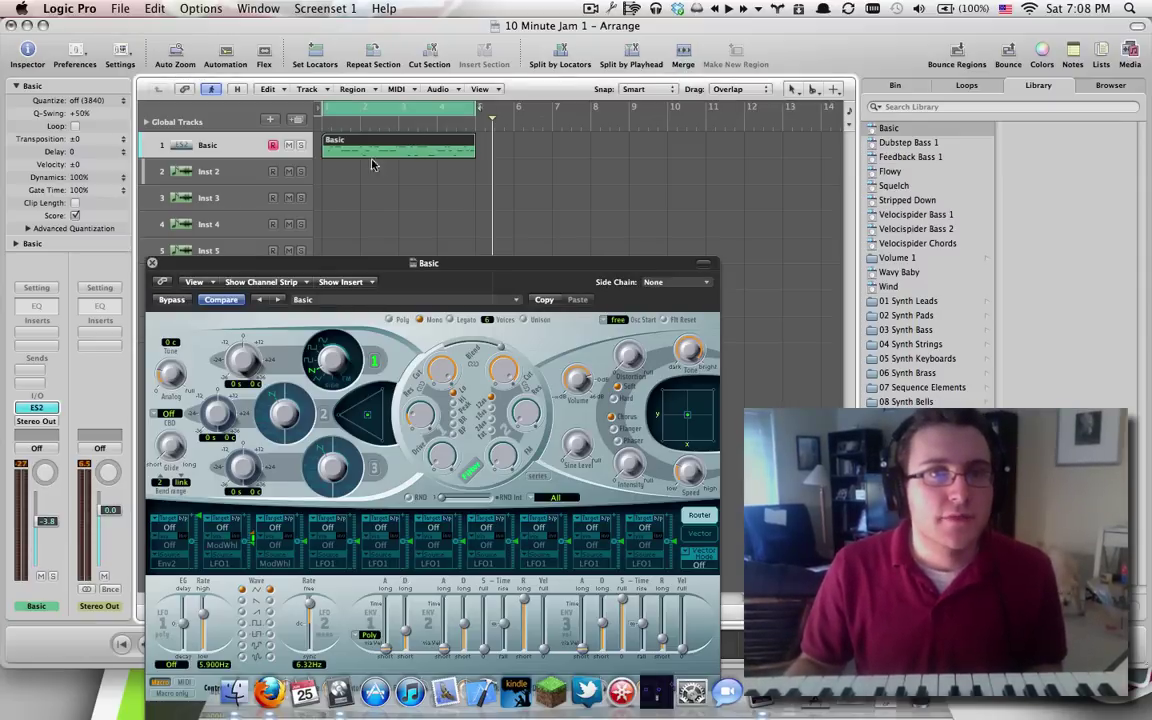
left_click(80, 102)
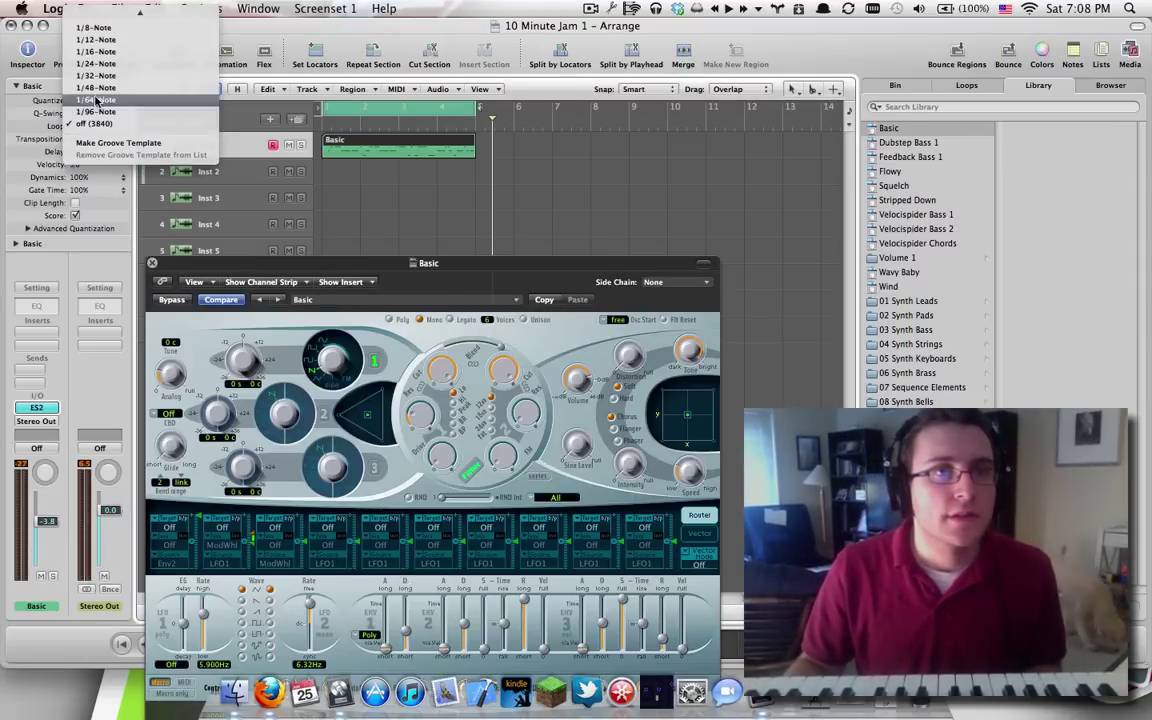
left_click(107, 56)
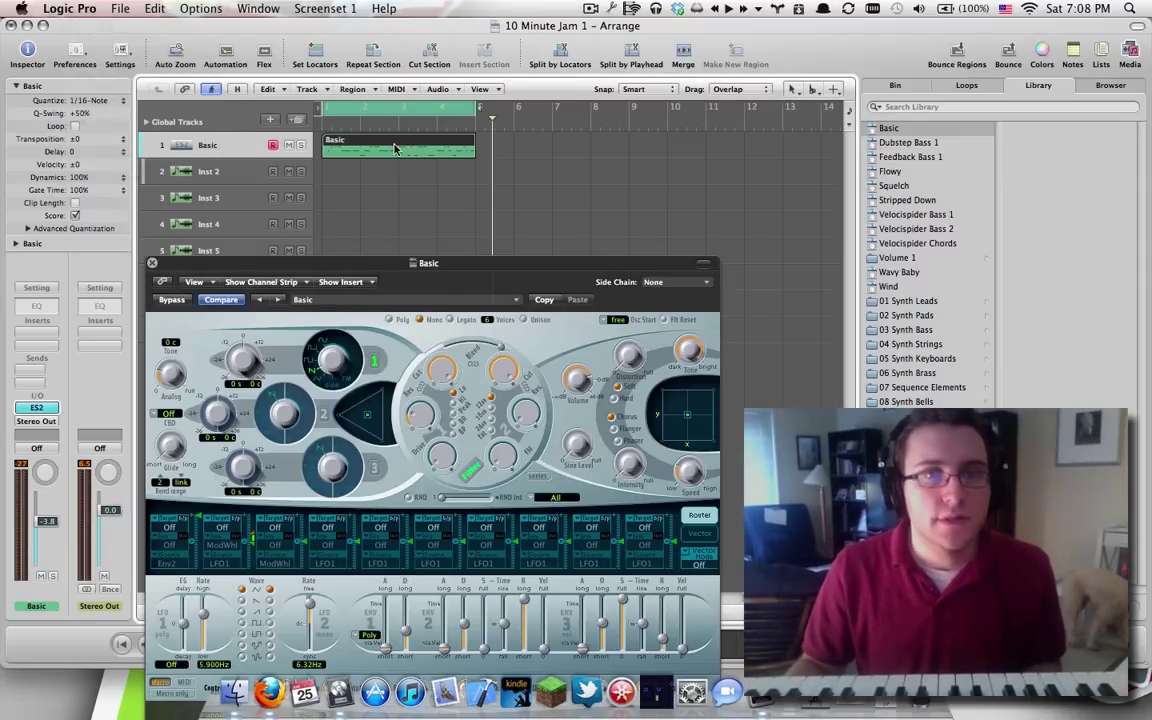
key("l")
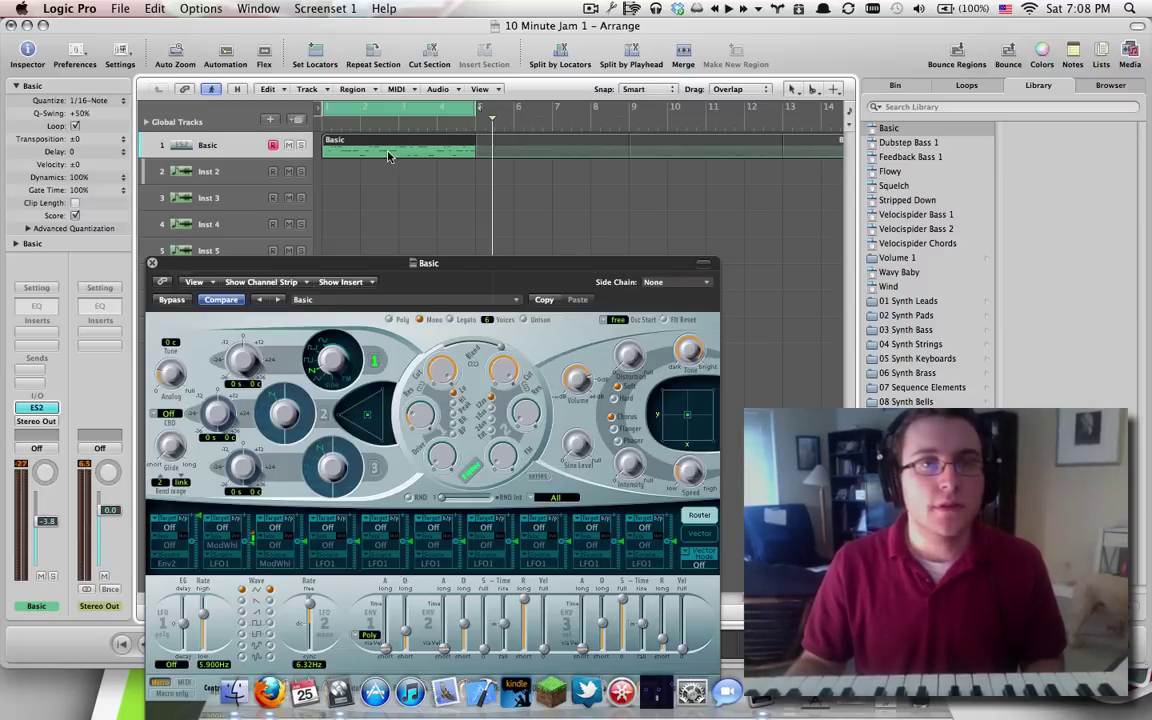
- Enlarge the Piano Roll and add a low note at the start of bar 1, at the pitch of bar 2's low opening note
left_click(152, 263)
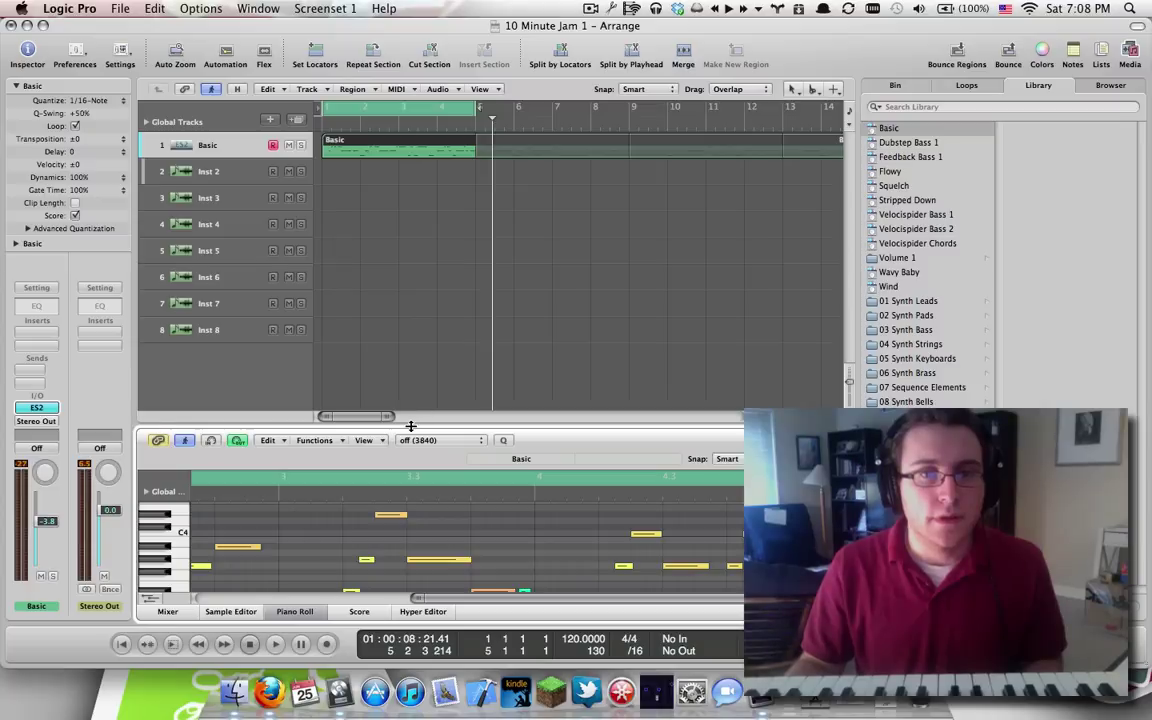
left_click_drag(410, 426, 410, 217)
key("space")
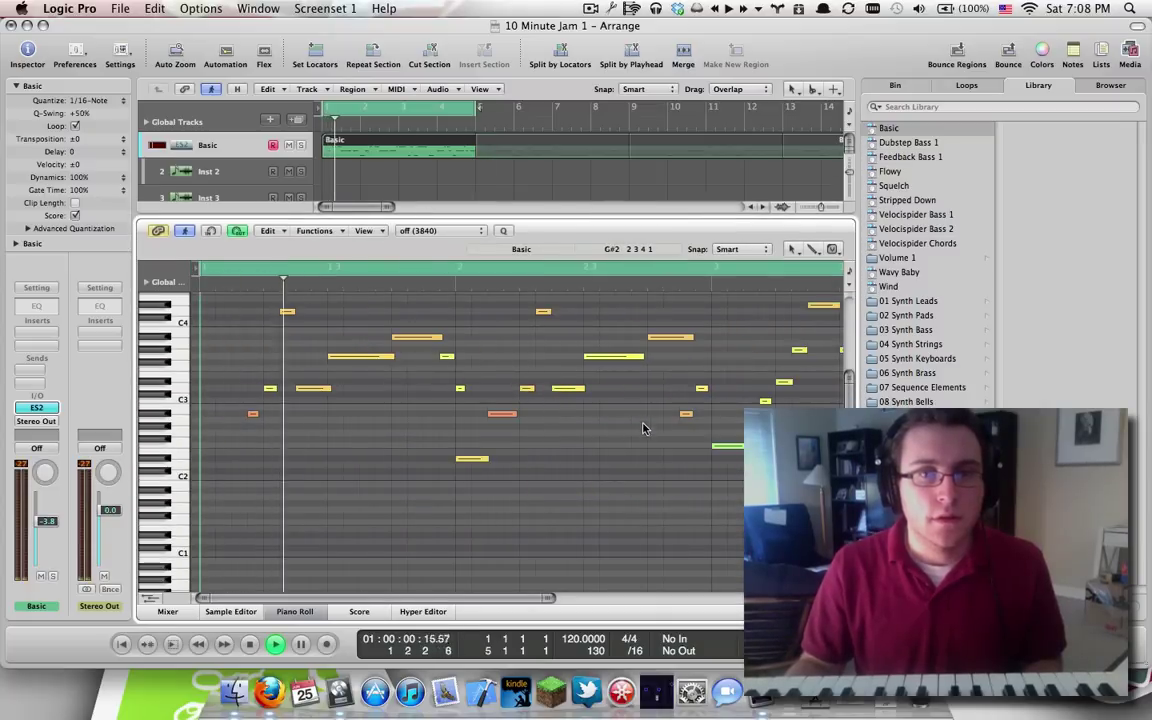
scroll(534, 409, "up", 3)
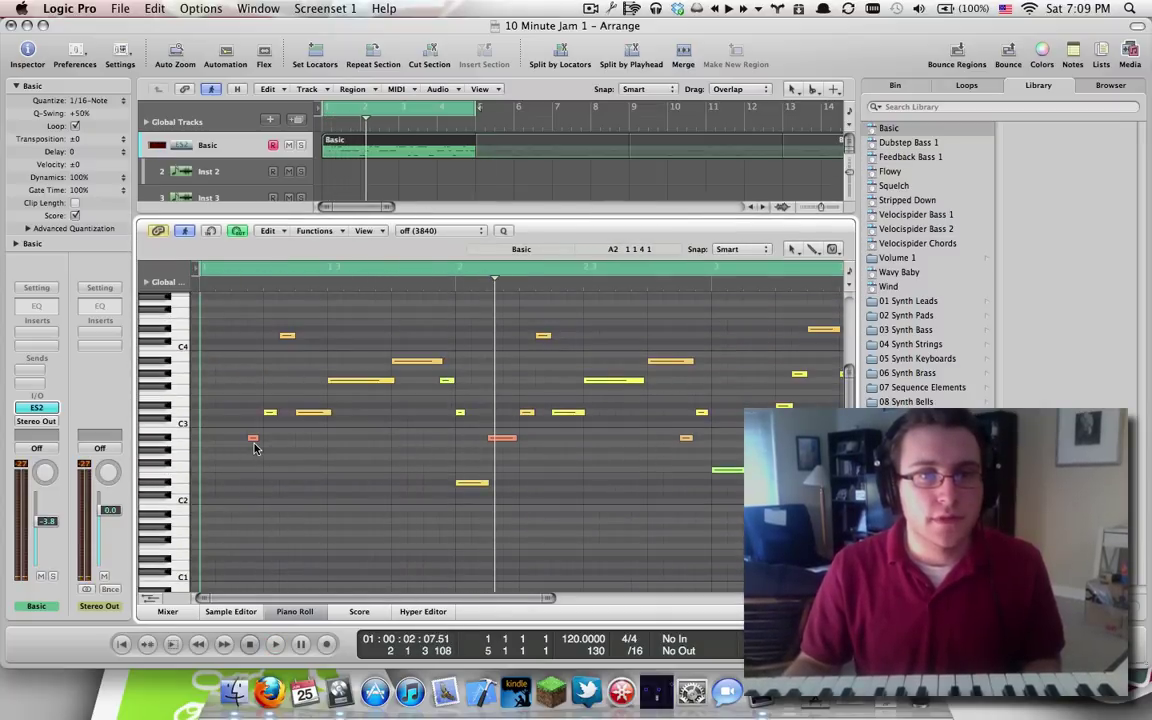
left_click_drag(255, 444, 247, 485)
key("space")
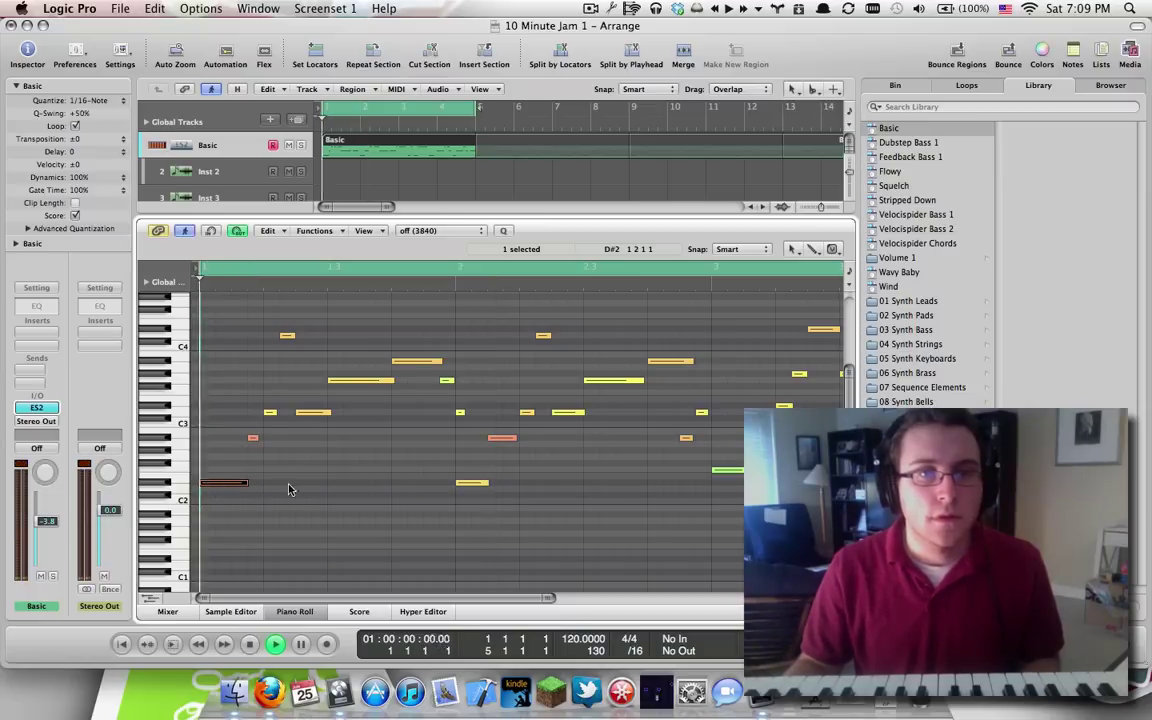
- Delete the stray short D#3 note at the start of bar 2
left_click_drag(456, 599, 521, 599)
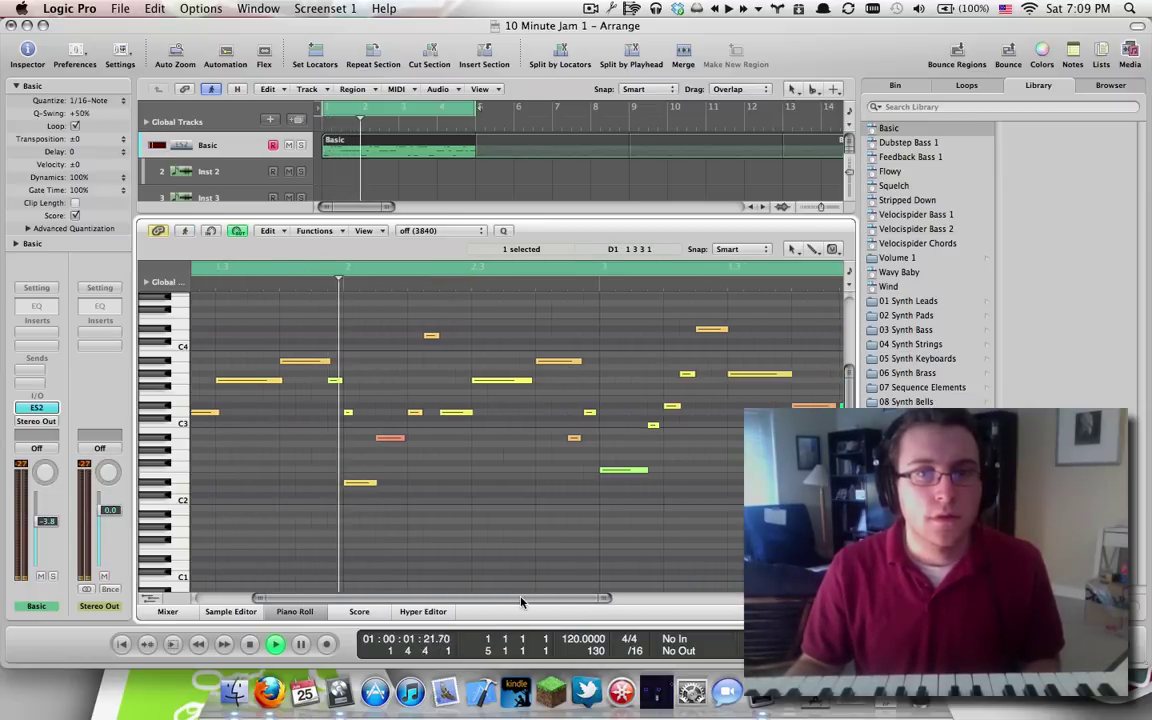
left_click(386, 461)
key("space")
left_click_drag(325, 418, 325, 418)
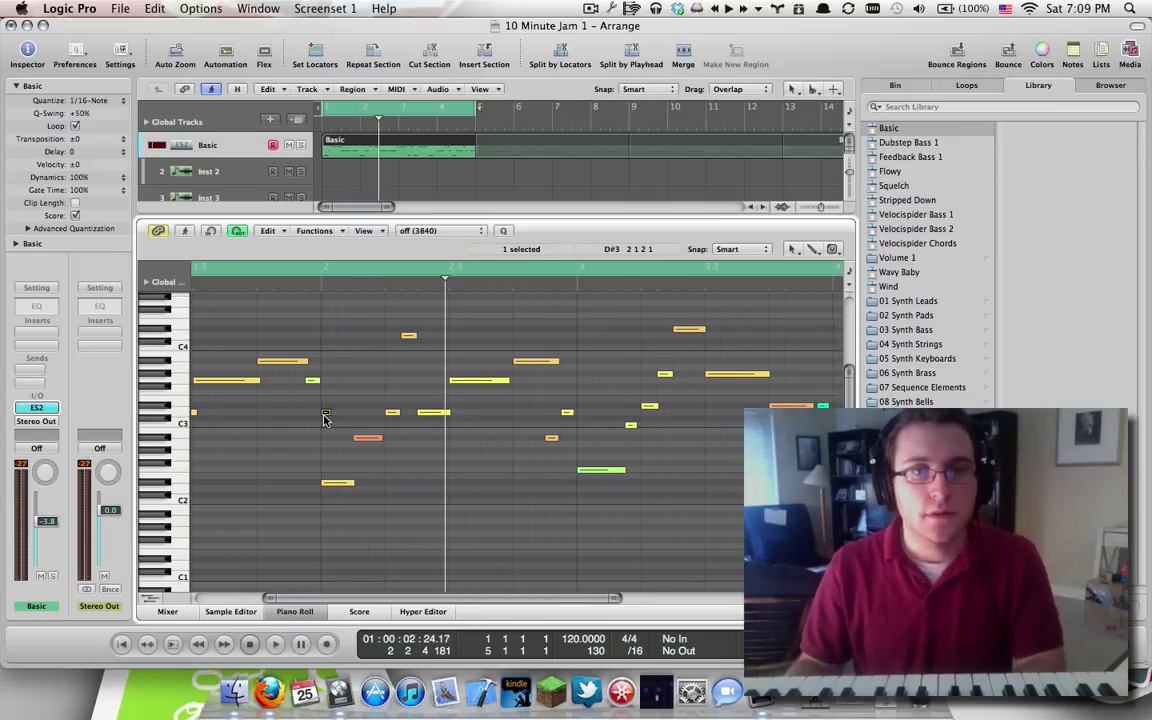
key("Delete")
- Play back the melody and delete the quiet stray note just before bar 4, right after the longer note on the same pitch
key("space")
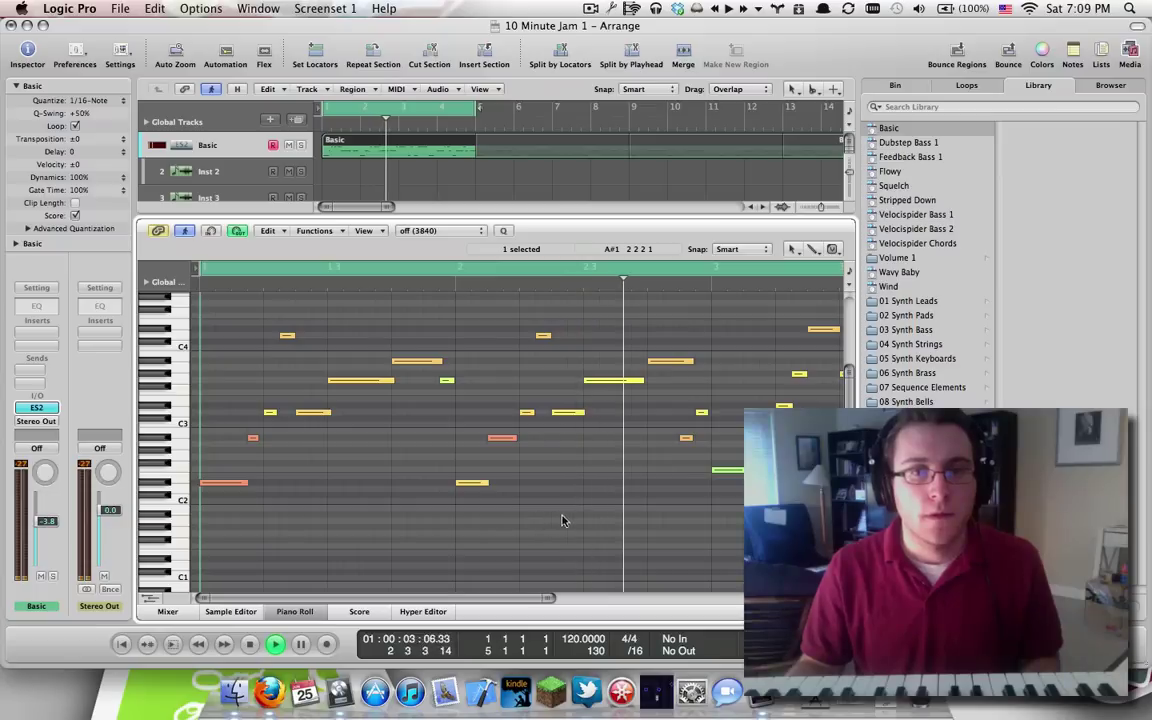
left_click_drag(540, 598, 646, 600)
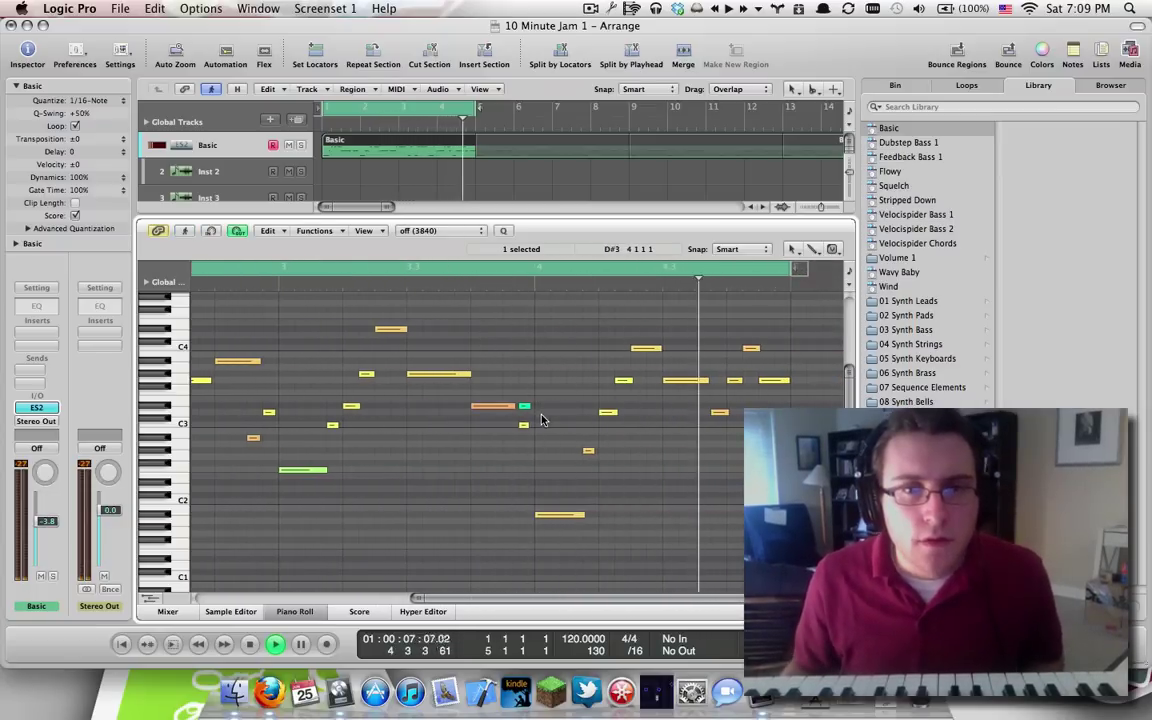
left_click(527, 419)
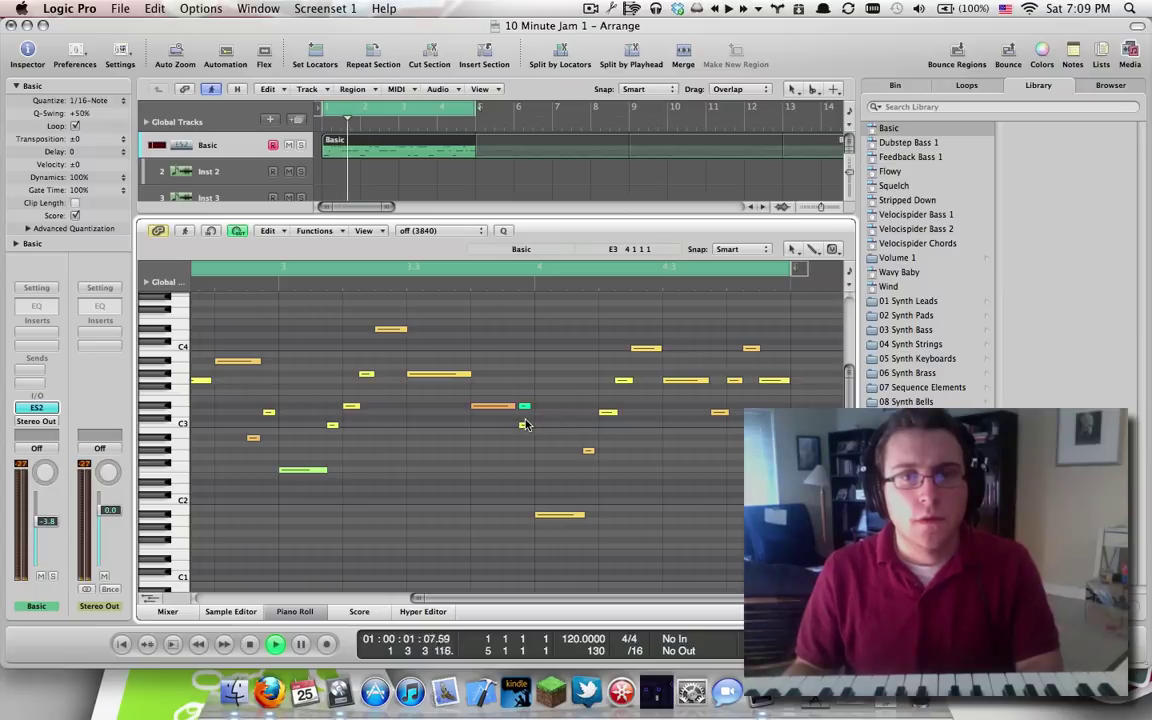
left_click(525, 406)
key("Delete")
key("space")
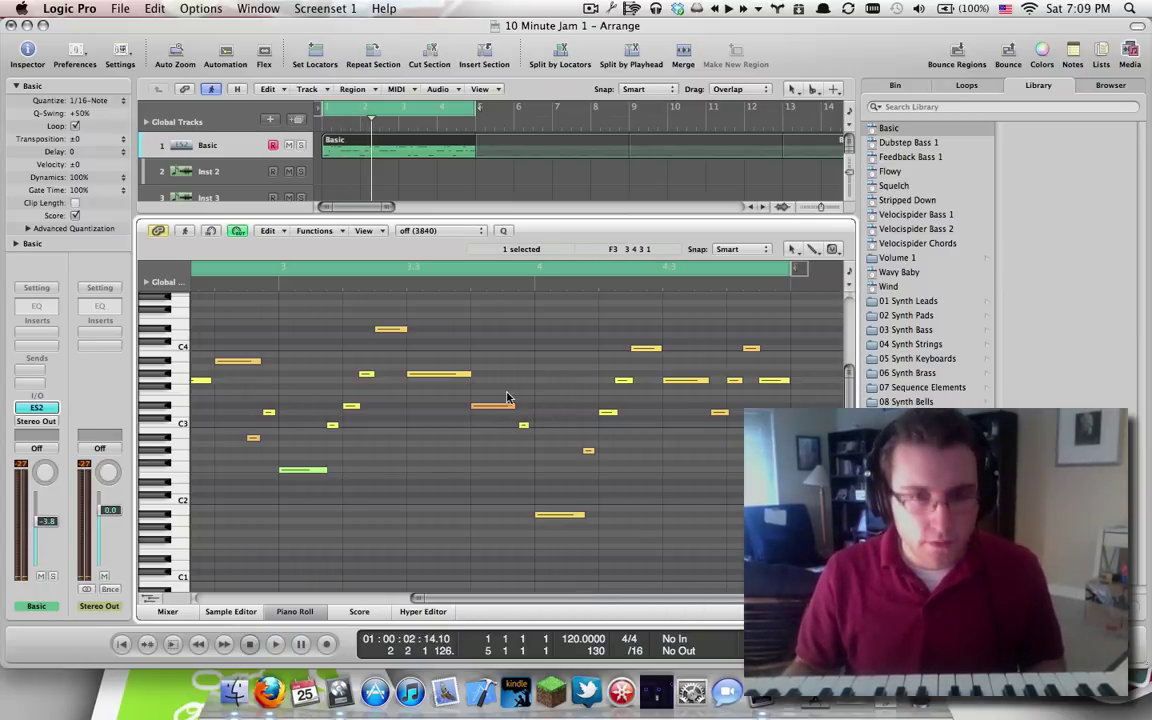
- Lengthen all the region's notes slightly and trim the final note back to the end of bar 4
key("super+a")
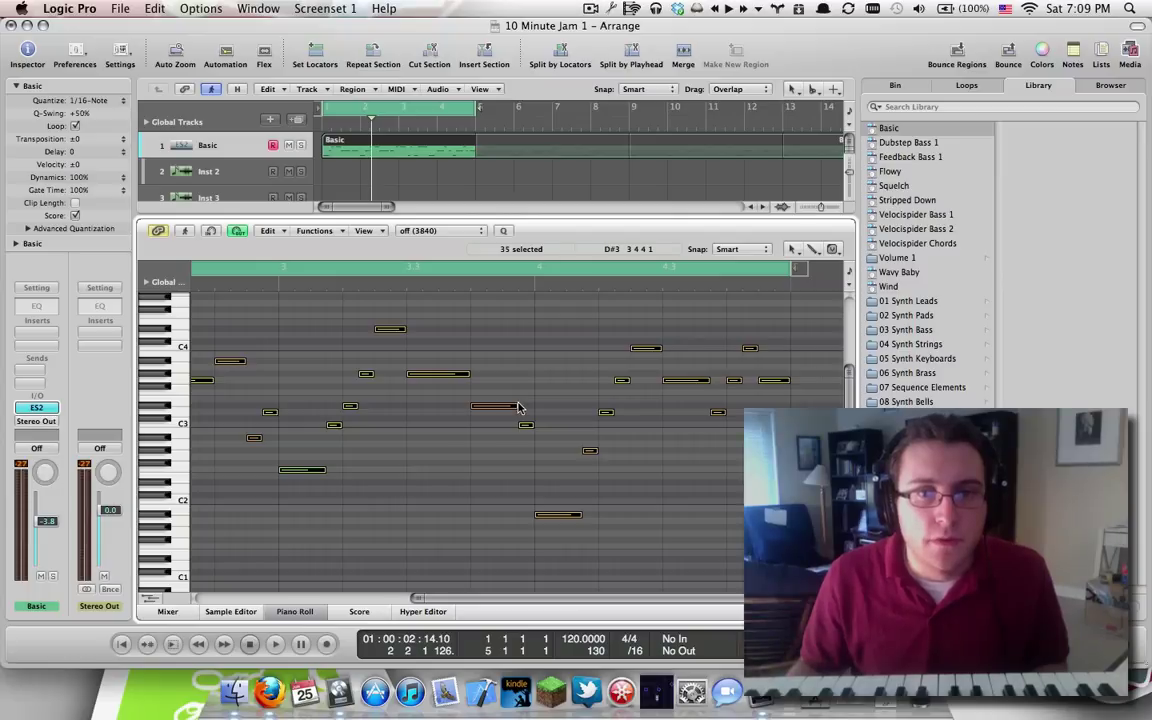
left_click_drag(515, 405, 524, 406)
left_click(547, 368)
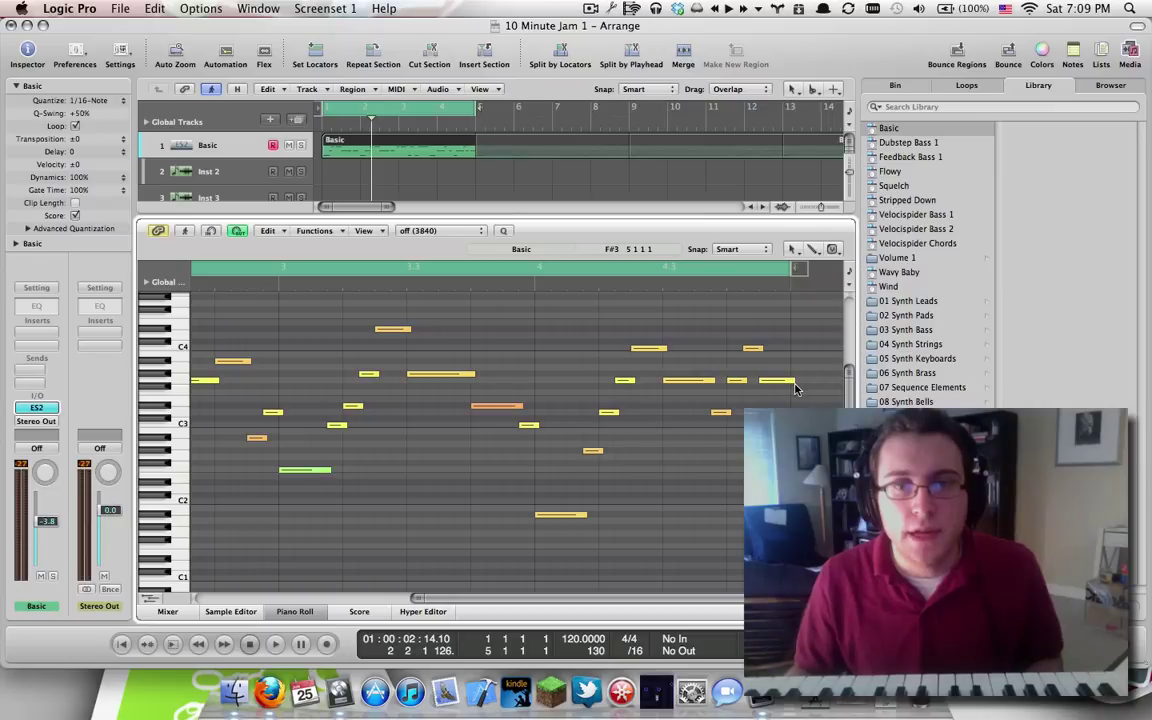
left_click_drag(789, 381, 787, 390)
key("space")
left_click(804, 351)
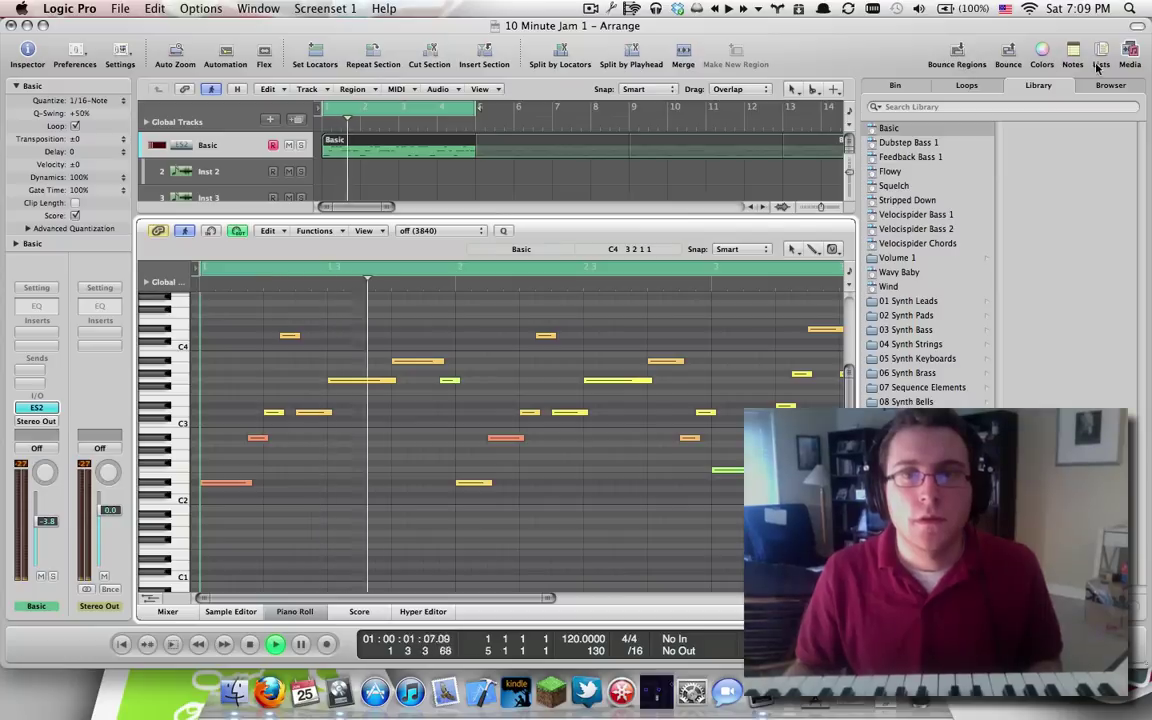
- Hide the media area and reopen the Basic track's ES2 editor while the loop plays
left_click(1129, 54)
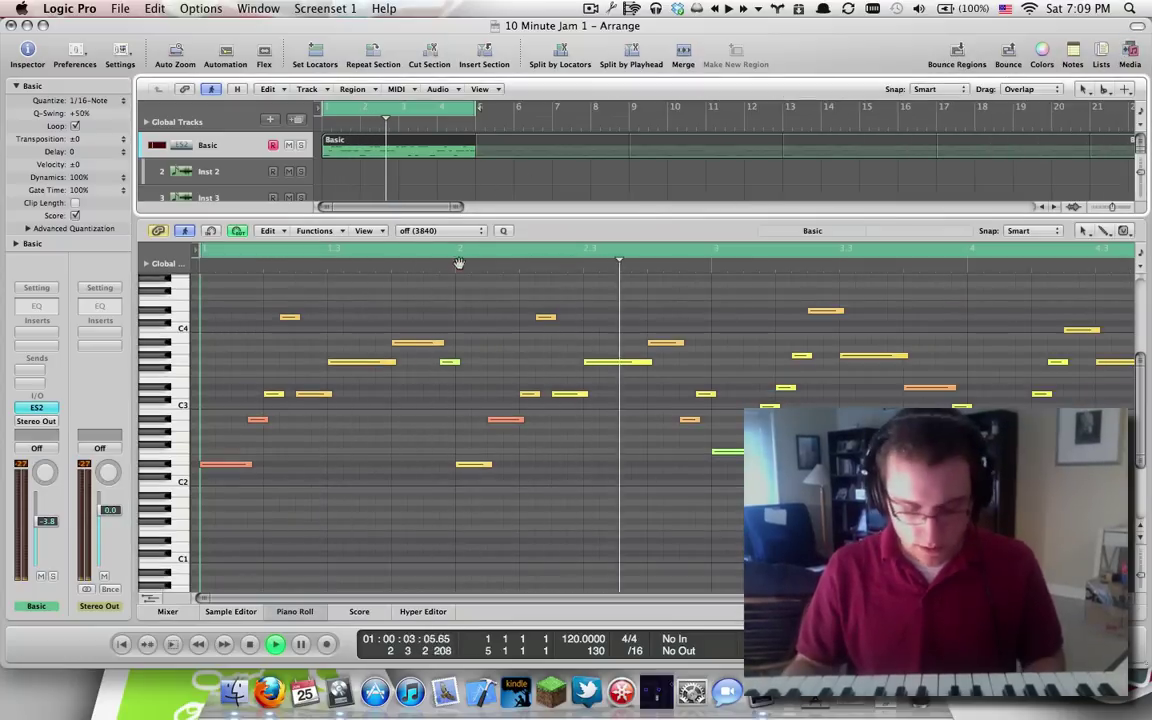
left_click(35, 408)
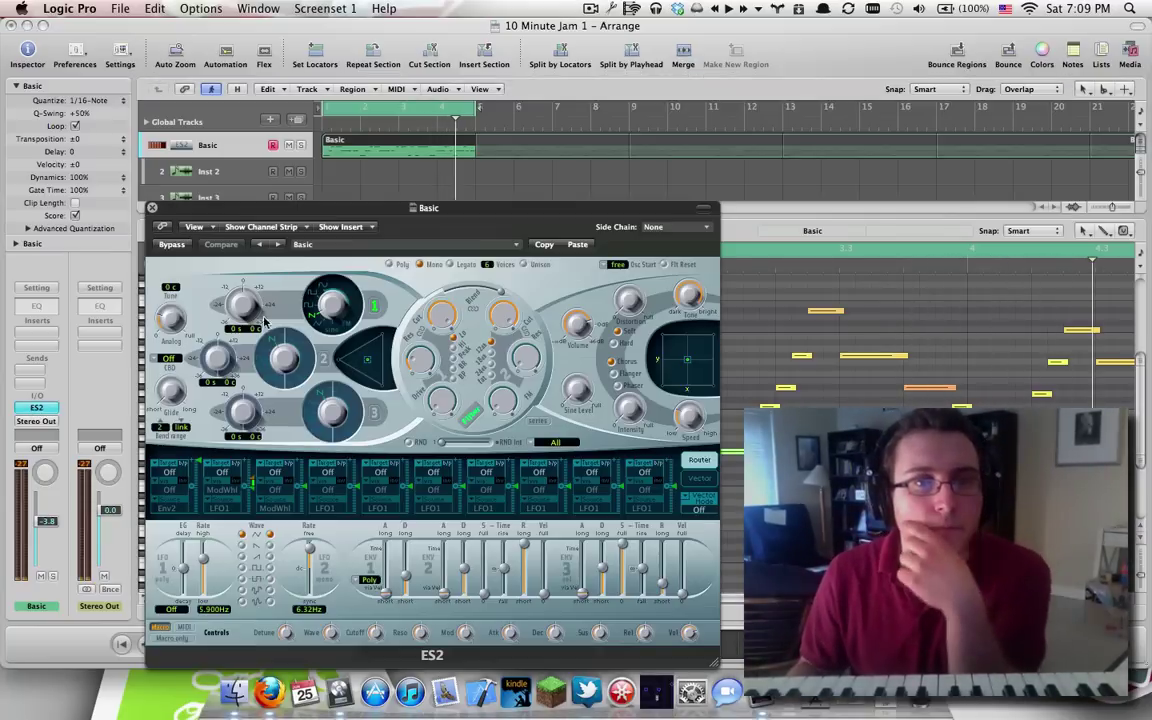
left_click_drag(329, 212, 318, 50)
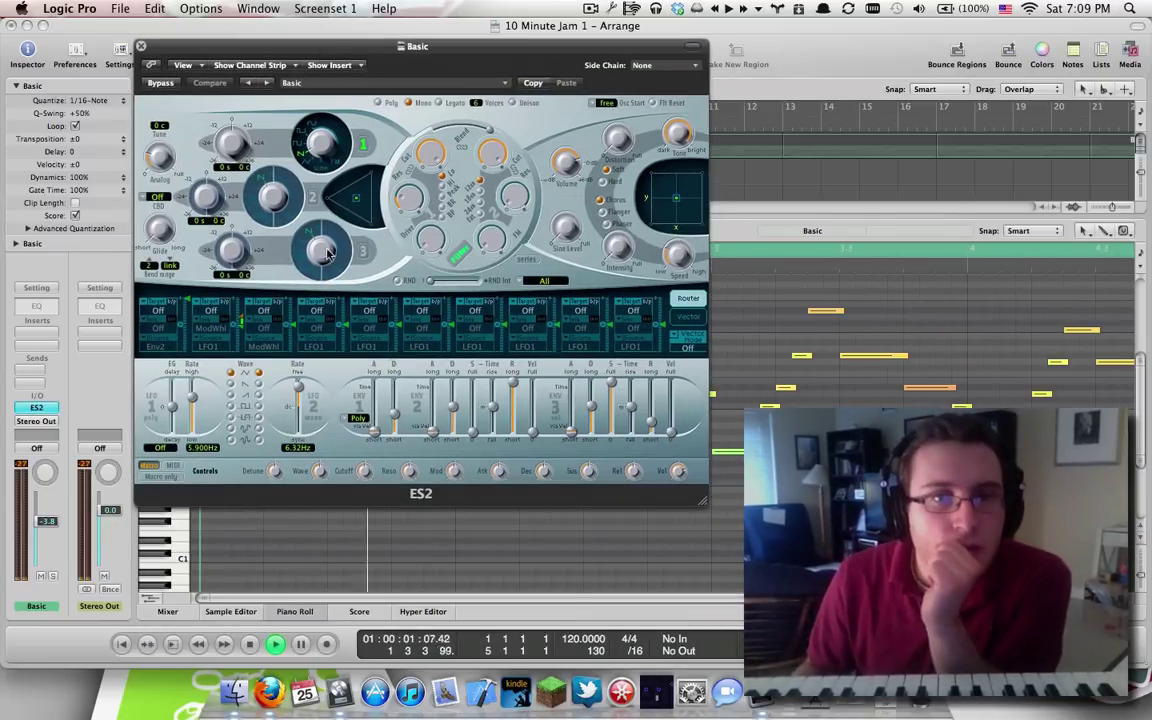
- Enable oscillators 2 and 3, with the thin1 waveform on oscillator 2 and low1 on oscillator 3
left_click_drag(272, 202, 281, 222)
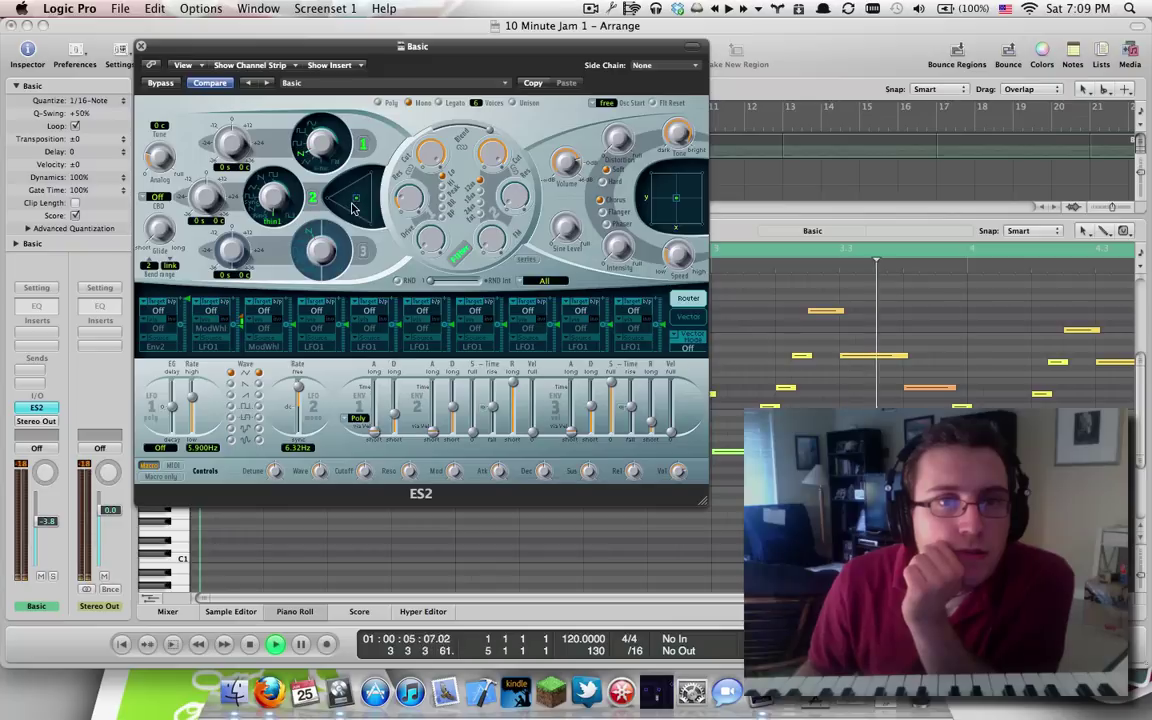
left_click(363, 252)
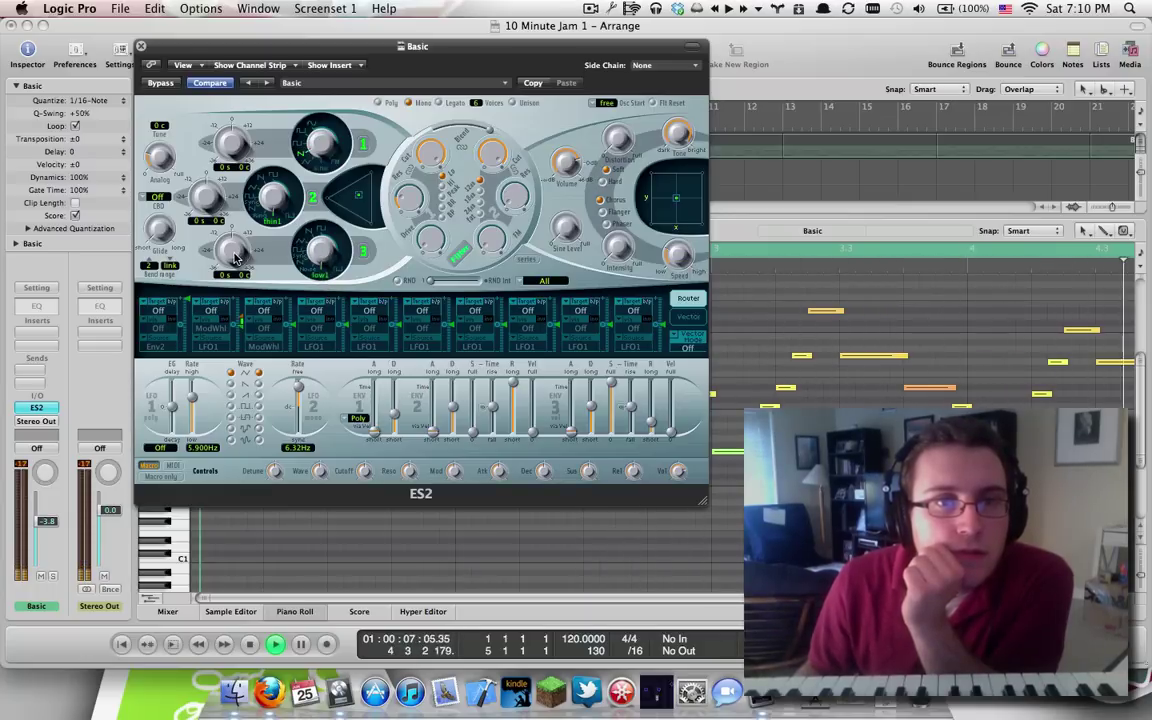
- Try oscillator 2 at 4 semitones and reset it to 0, set oscillator 1 to 12 semitones, and adjust the second filter's cutoff
left_click_drag(208, 200, 213, 237)
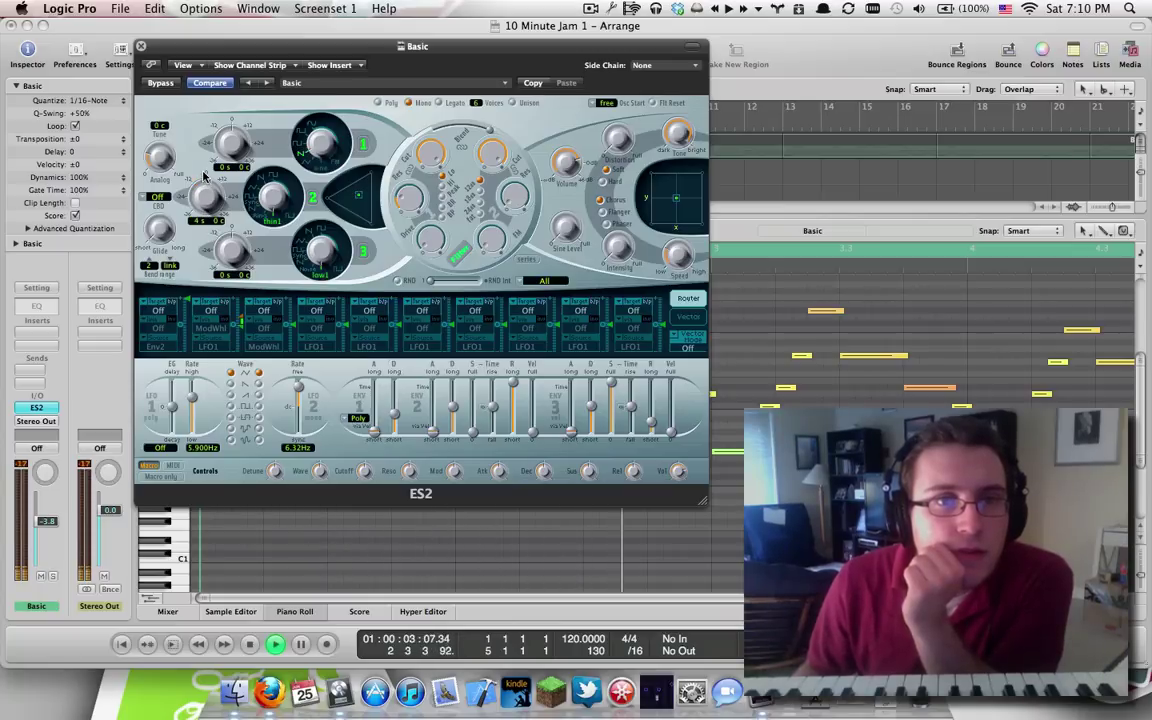
left_click_drag(203, 190, 205, 184)
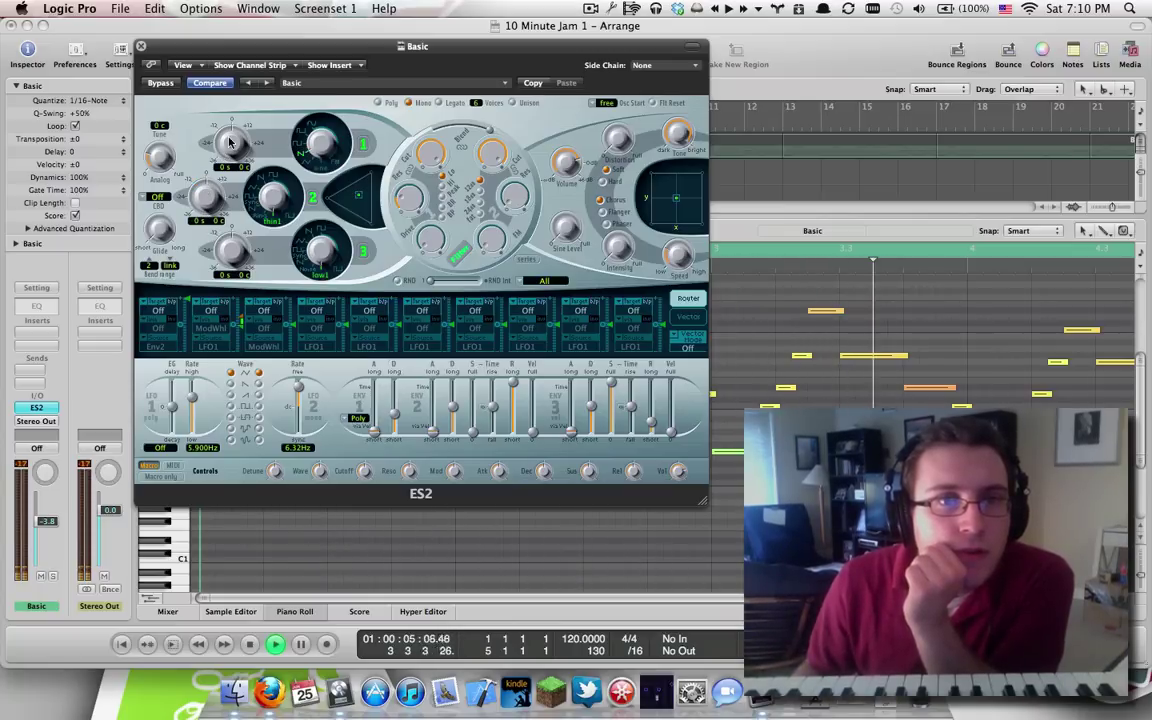
left_click_drag(231, 141, 229, 166)
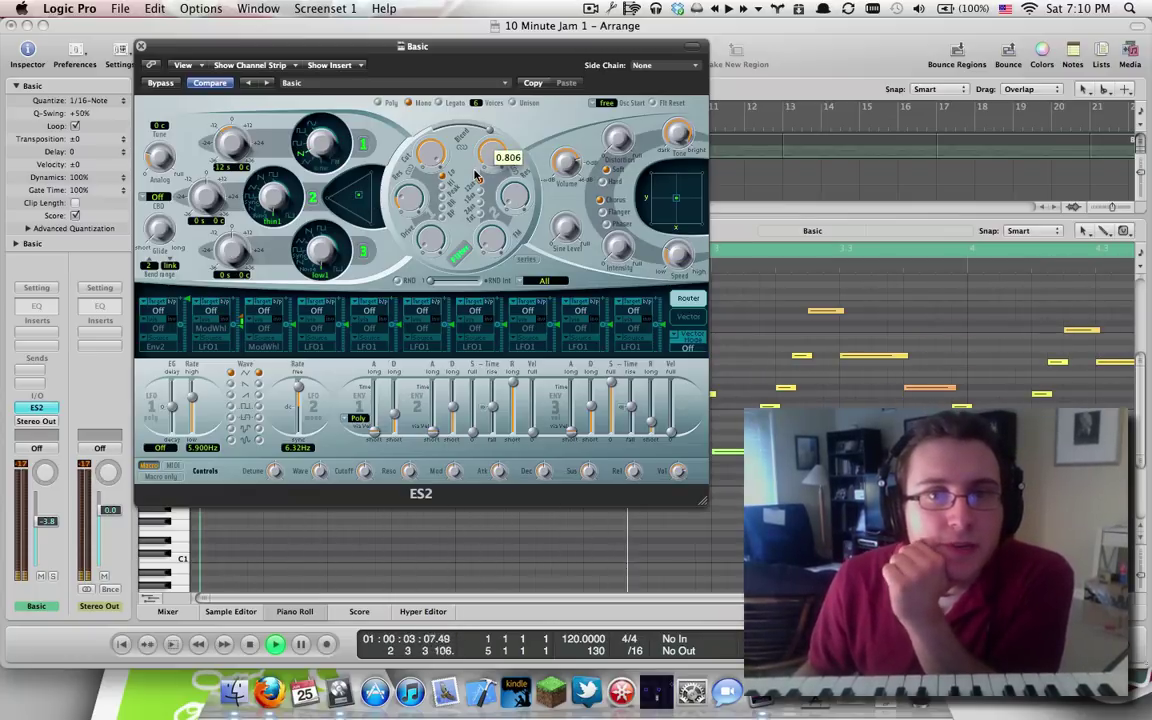
left_click_drag(475, 178, 474, 168)
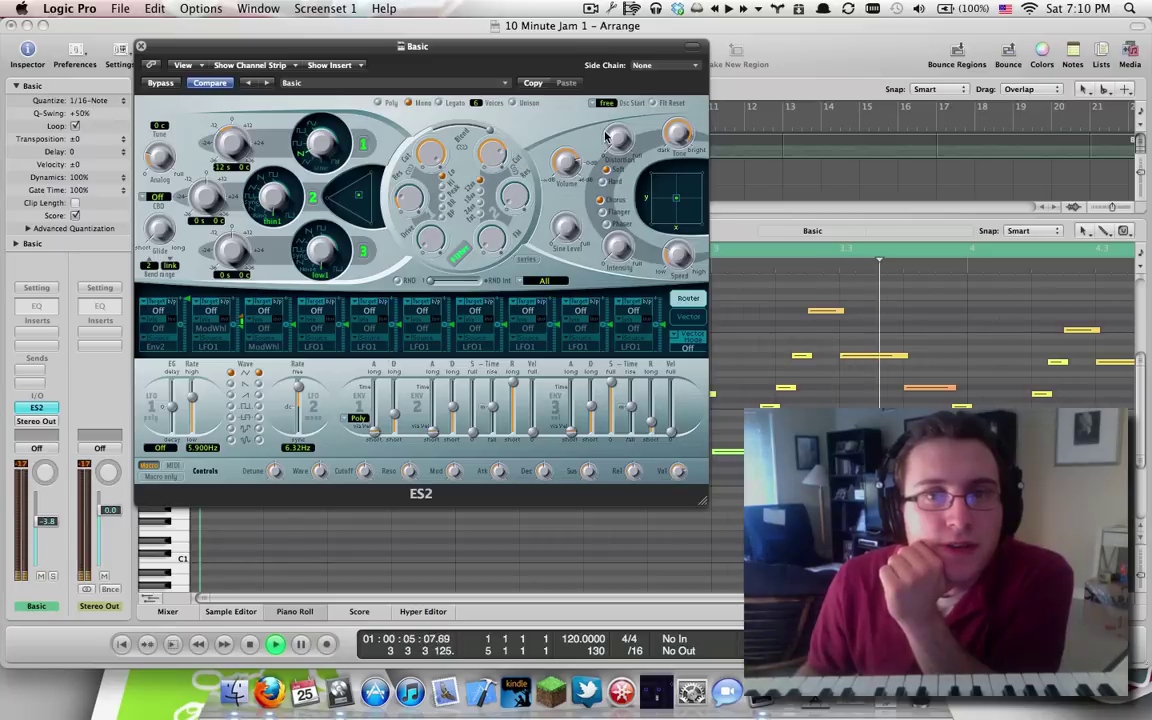
- Try the distortion amount and route Env2 to Pitch123 in the first modulation slot
left_click_drag(617, 143, 618, 121)
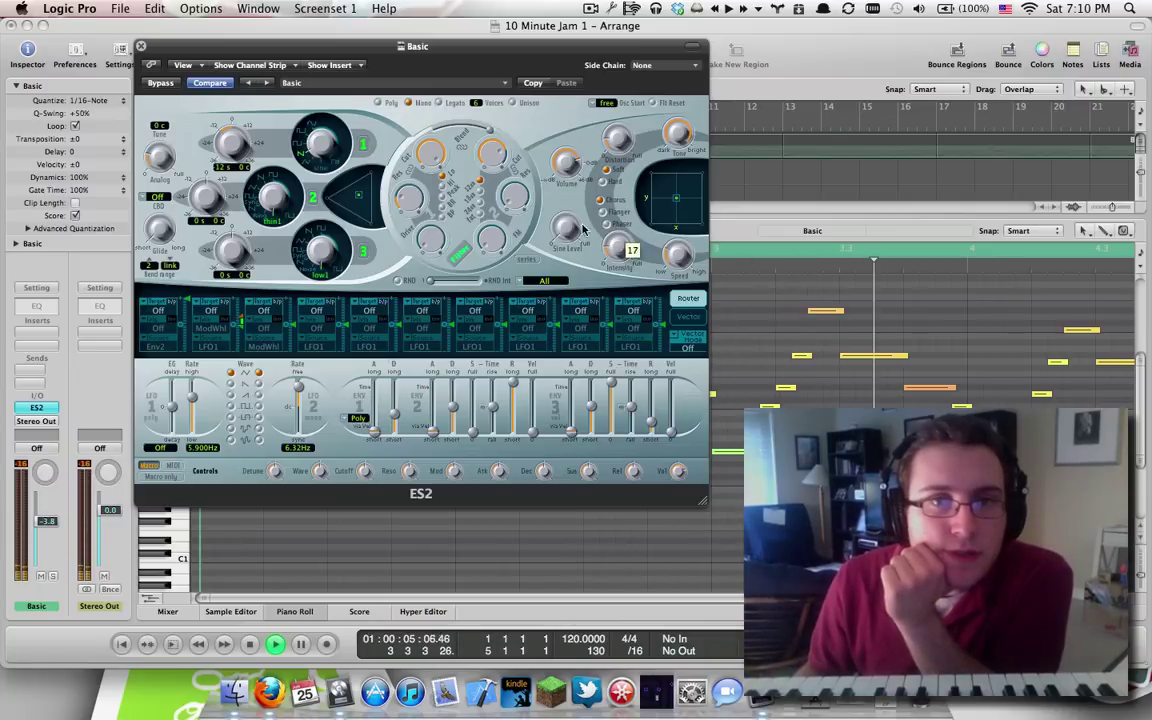
left_click(165, 316)
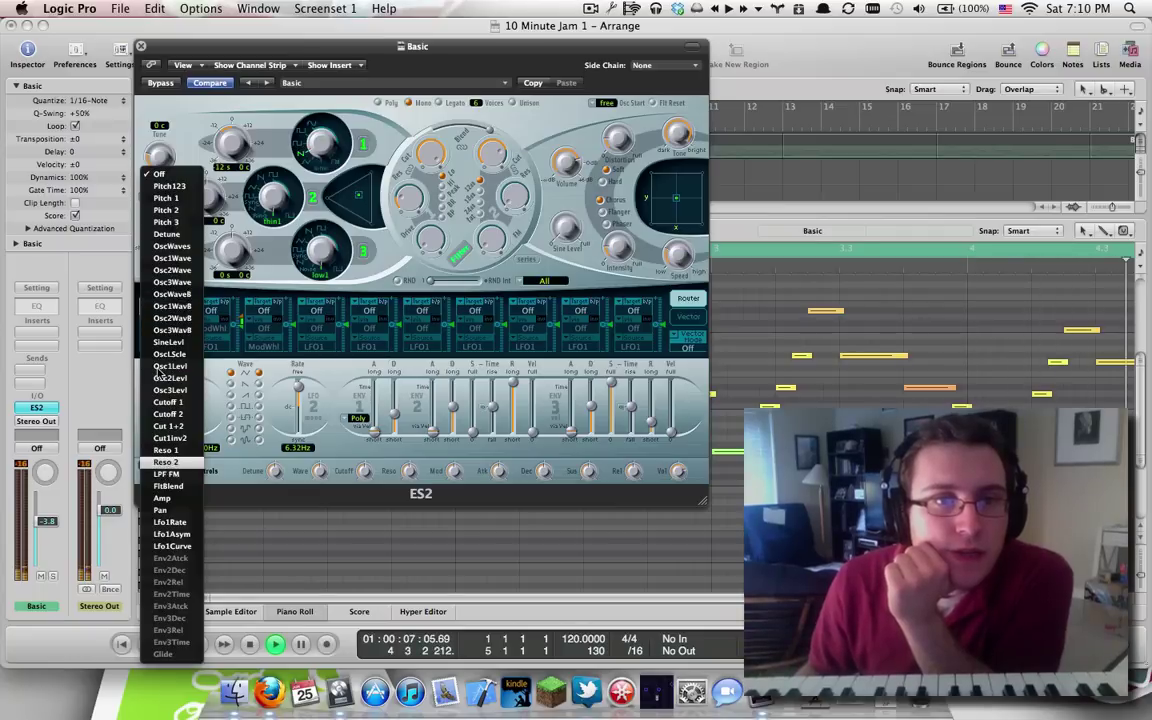
left_click(162, 186)
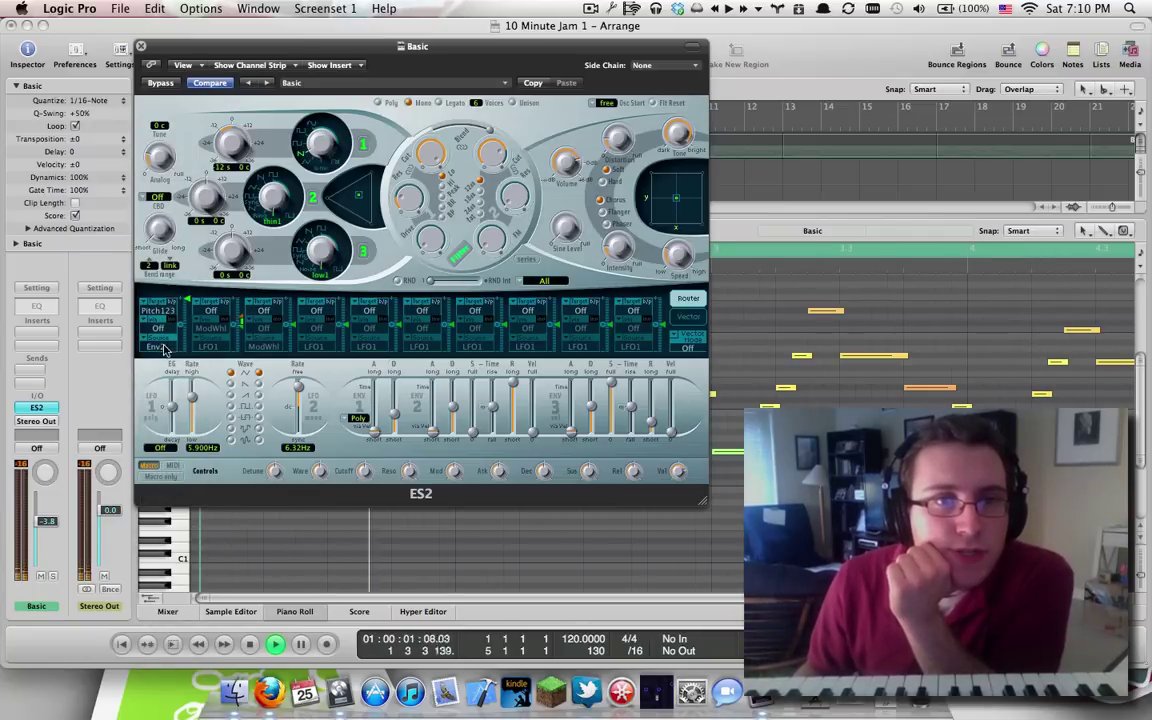
left_click(158, 348)
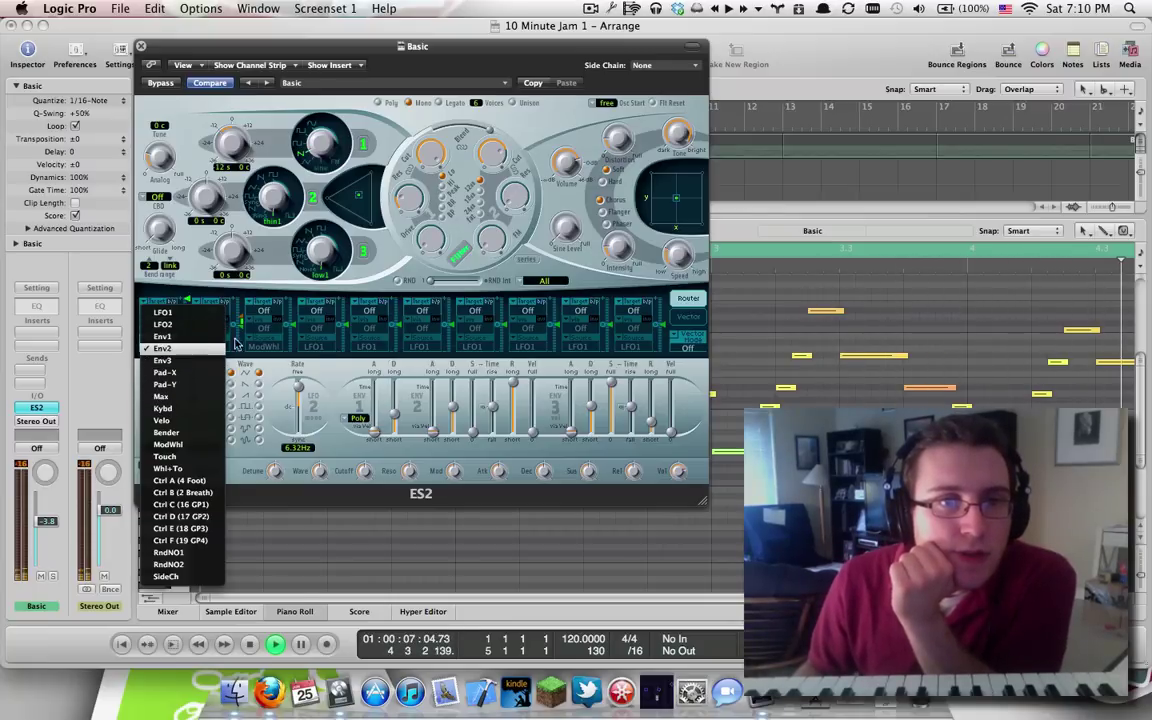
left_click(168, 347)
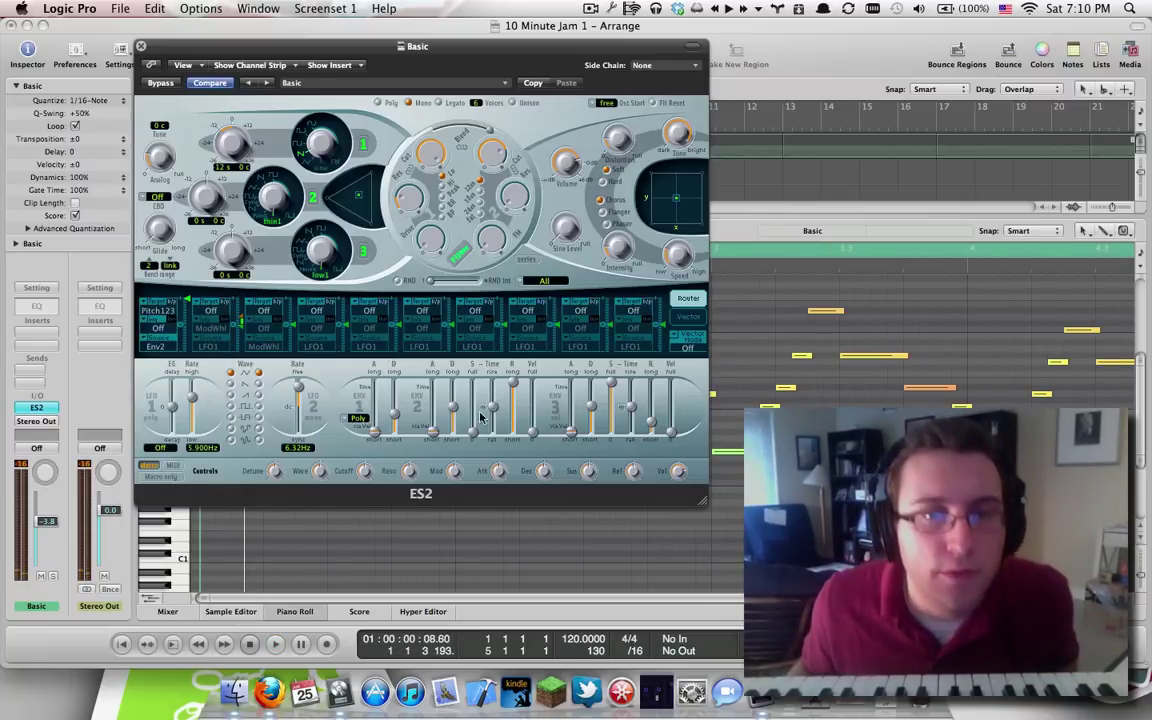
- While the loop plays, try the glide amount, shorten envelope 2's decay and set envelope 3's decay to about 260 ms
left_click_drag(454, 411, 457, 421)
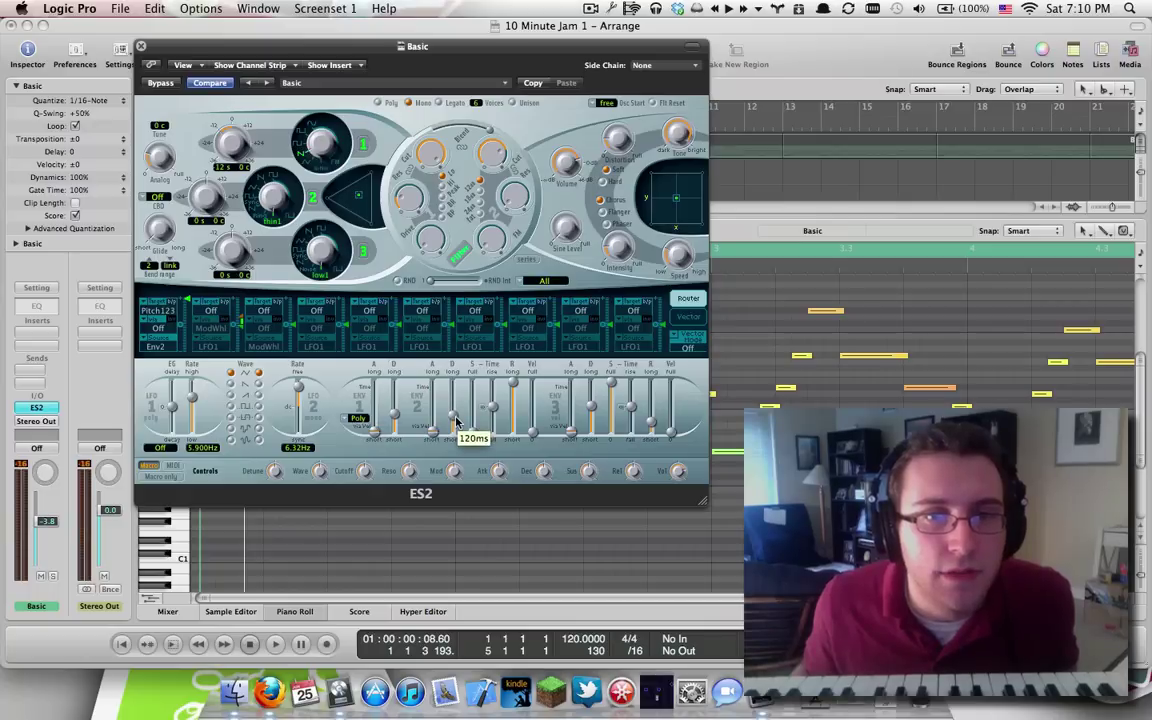
key("space")
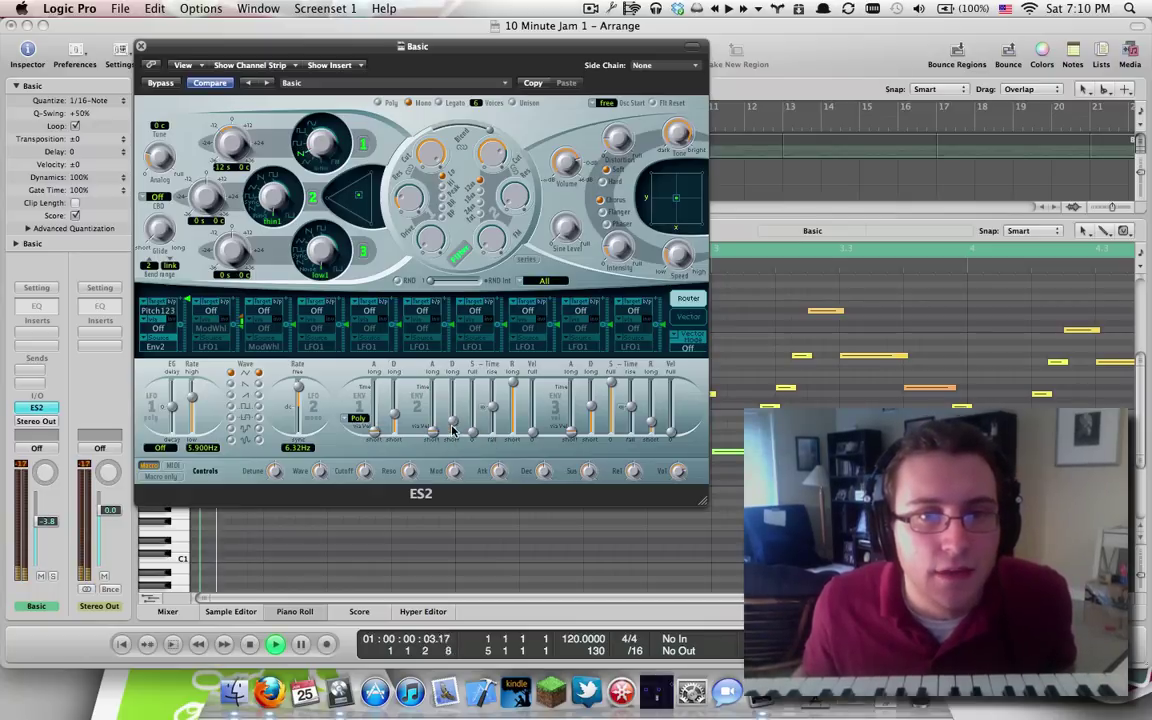
left_click_drag(454, 420, 457, 429)
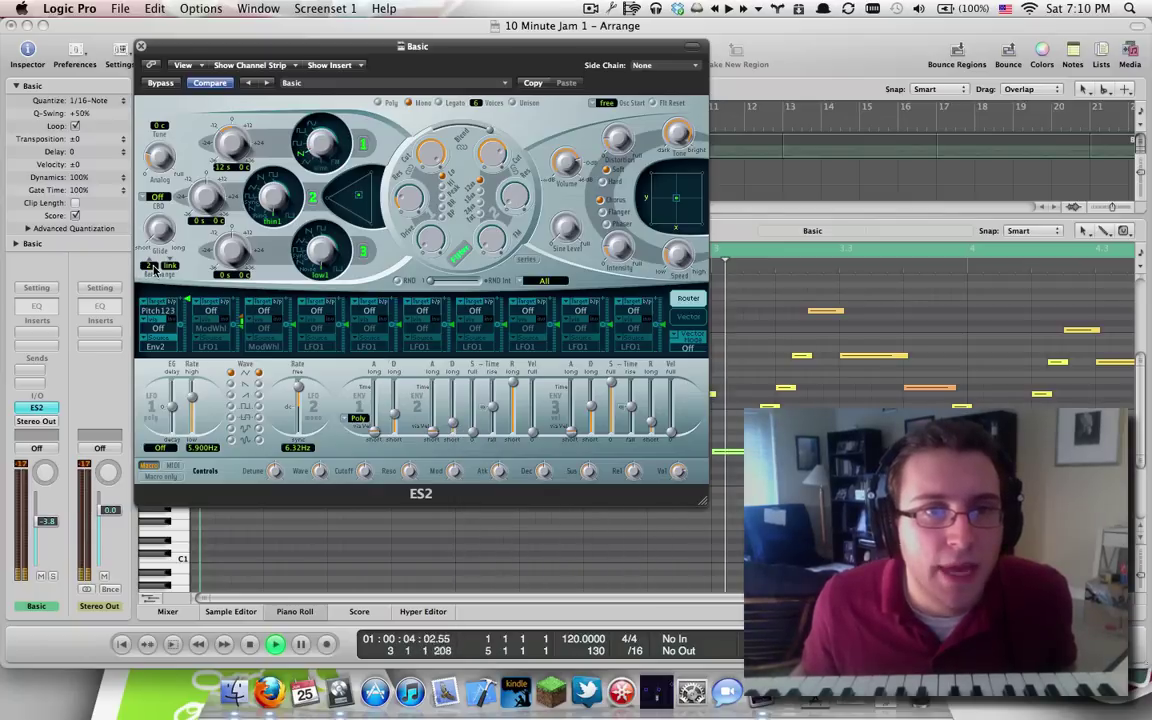
mouse_move(163, 229)
left_mouse_down()
mouse_move(165, 212)
mouse_move(165, 222)
left_mouse_up()
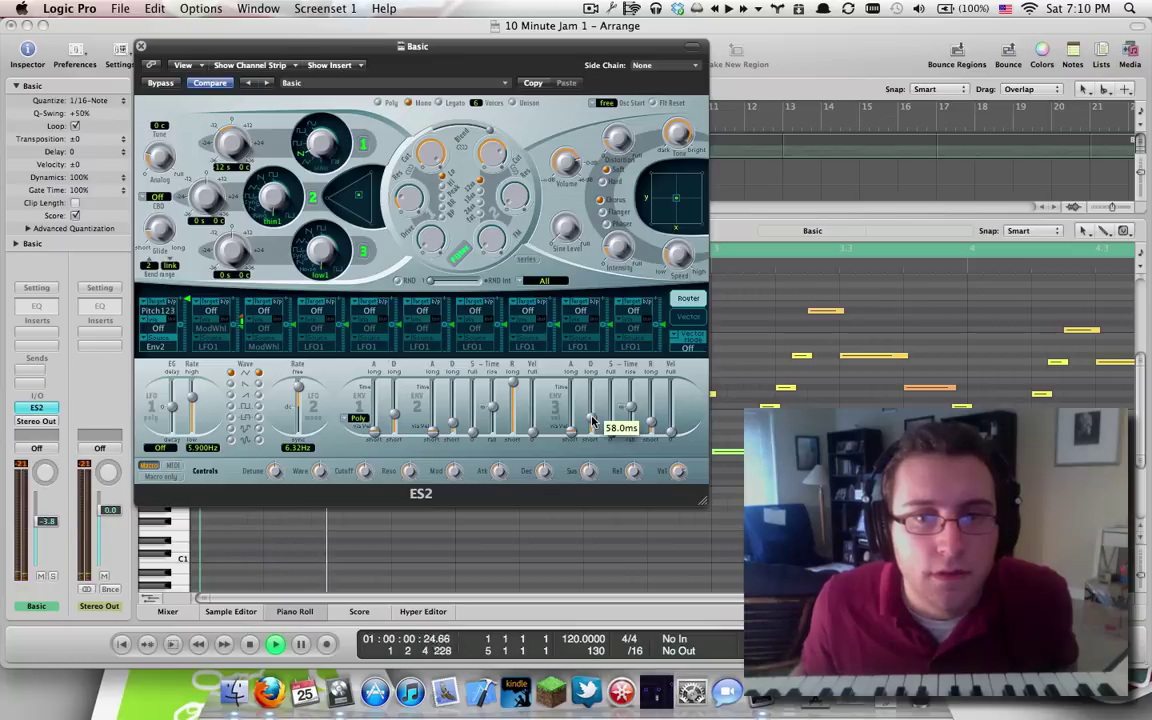
left_click_drag(591, 420, 591, 417)
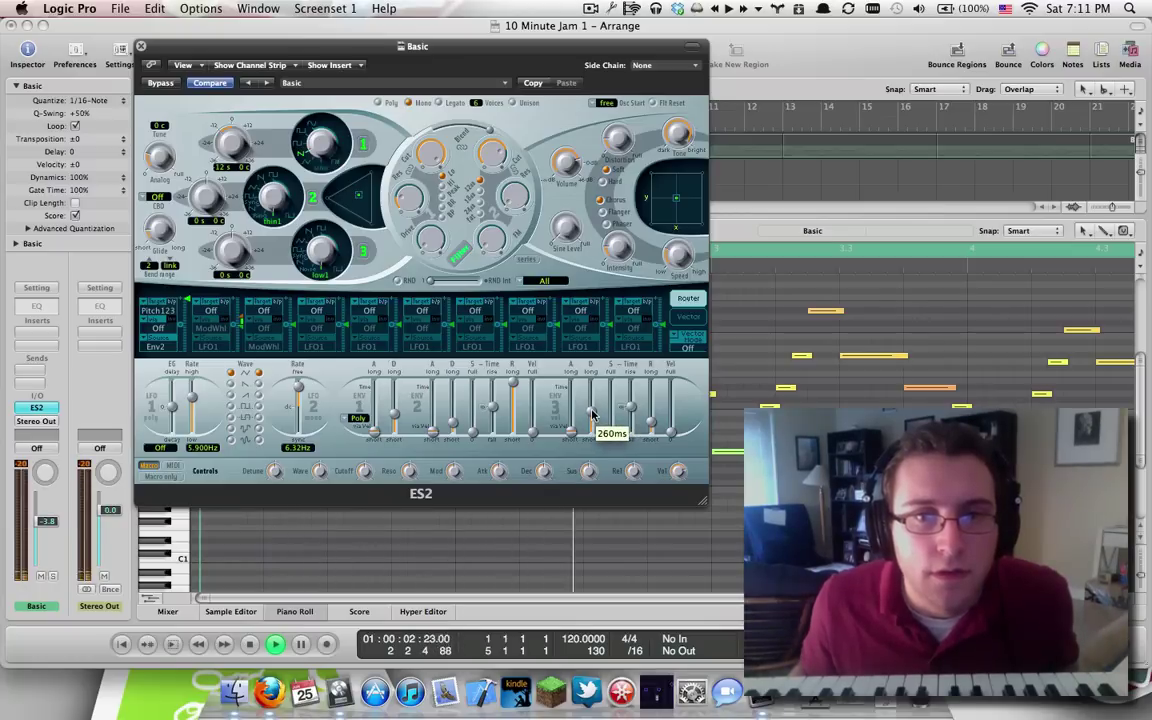
- Assign a knob on the MIDI keyboard to the ES2's Env3 Decay using Learn Assignment and close the Controller Assignments window
left_click(70, 8)
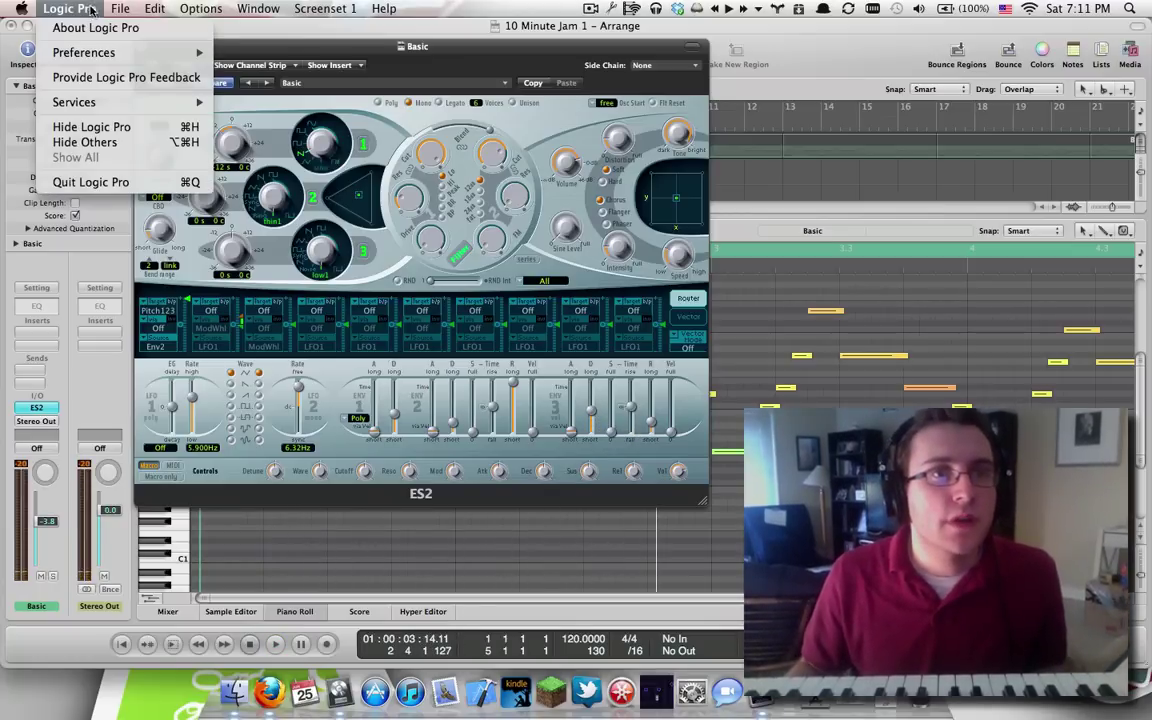
mouse_move(150, 52)
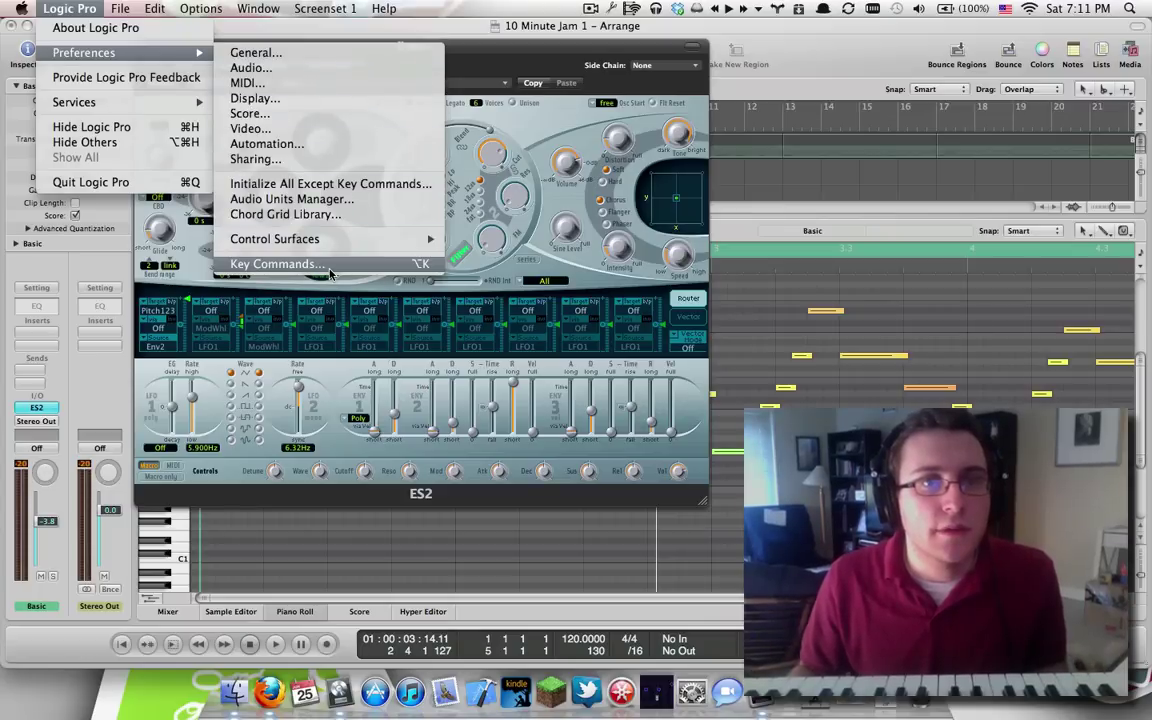
mouse_move(325, 239)
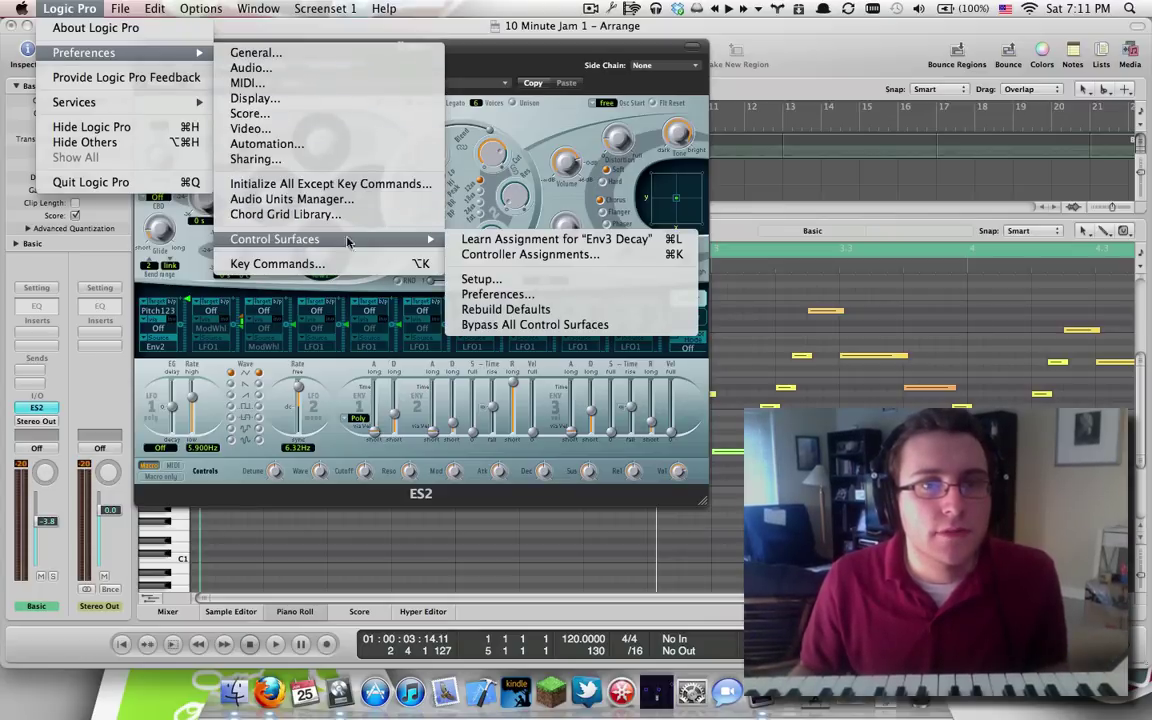
left_click(481, 240)
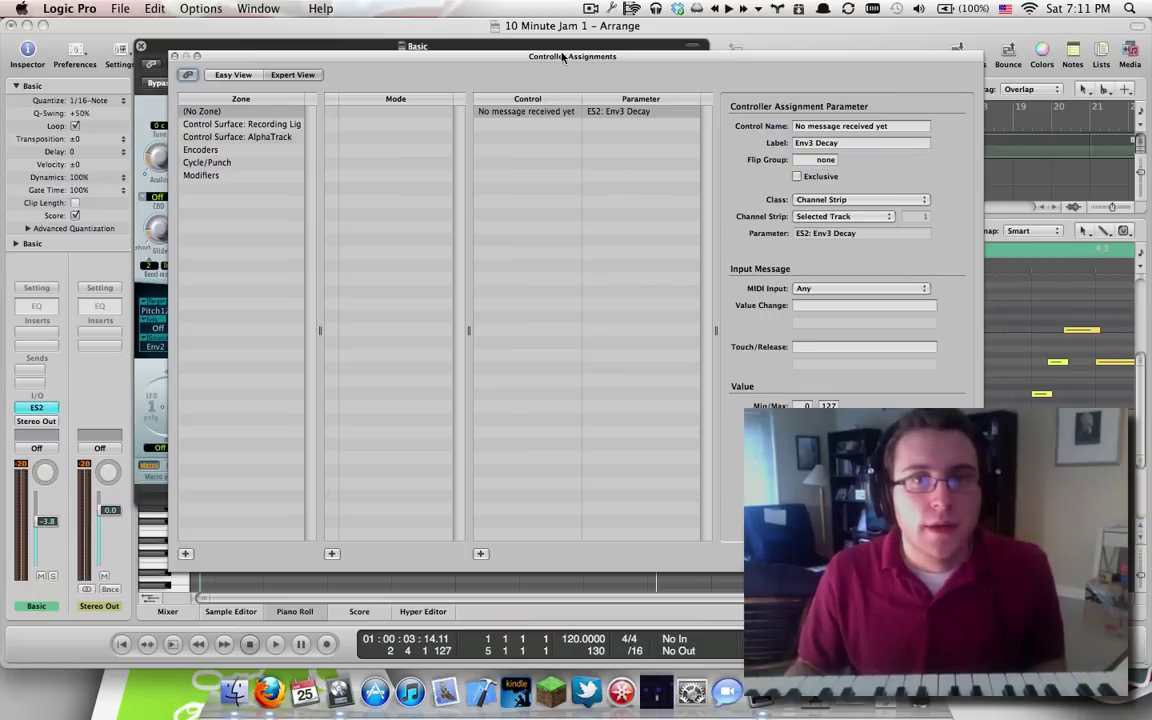
left_click_drag(480, 52, 520, 472)
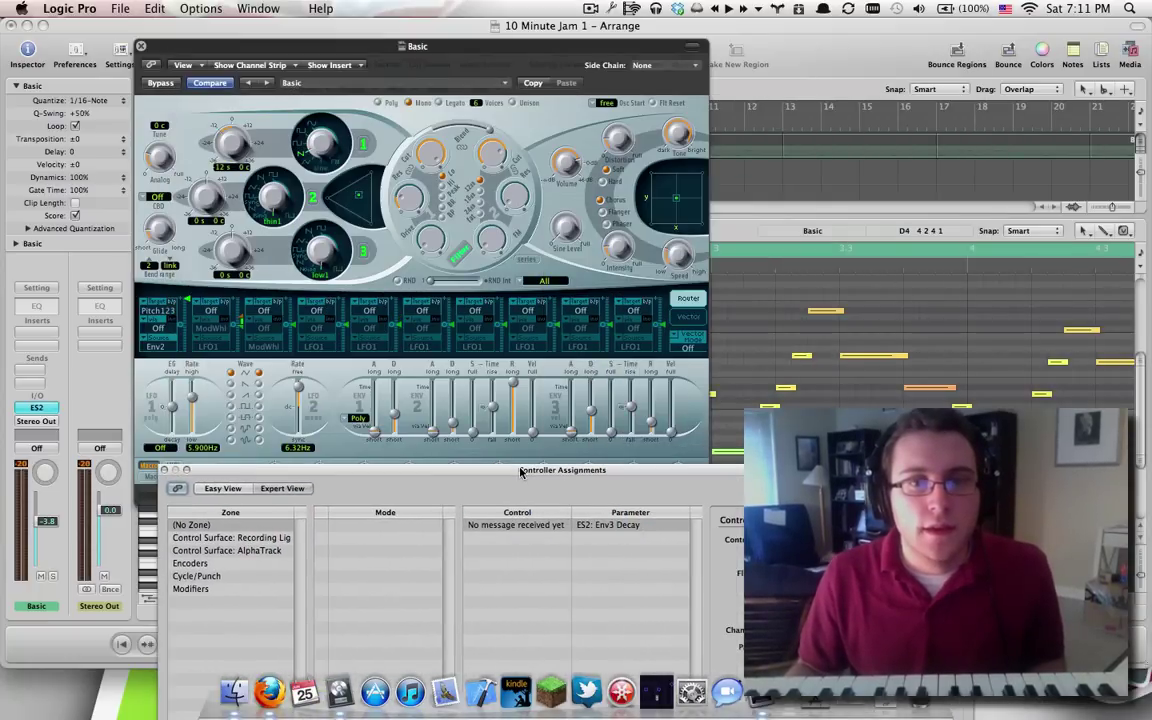
left_click(591, 410)
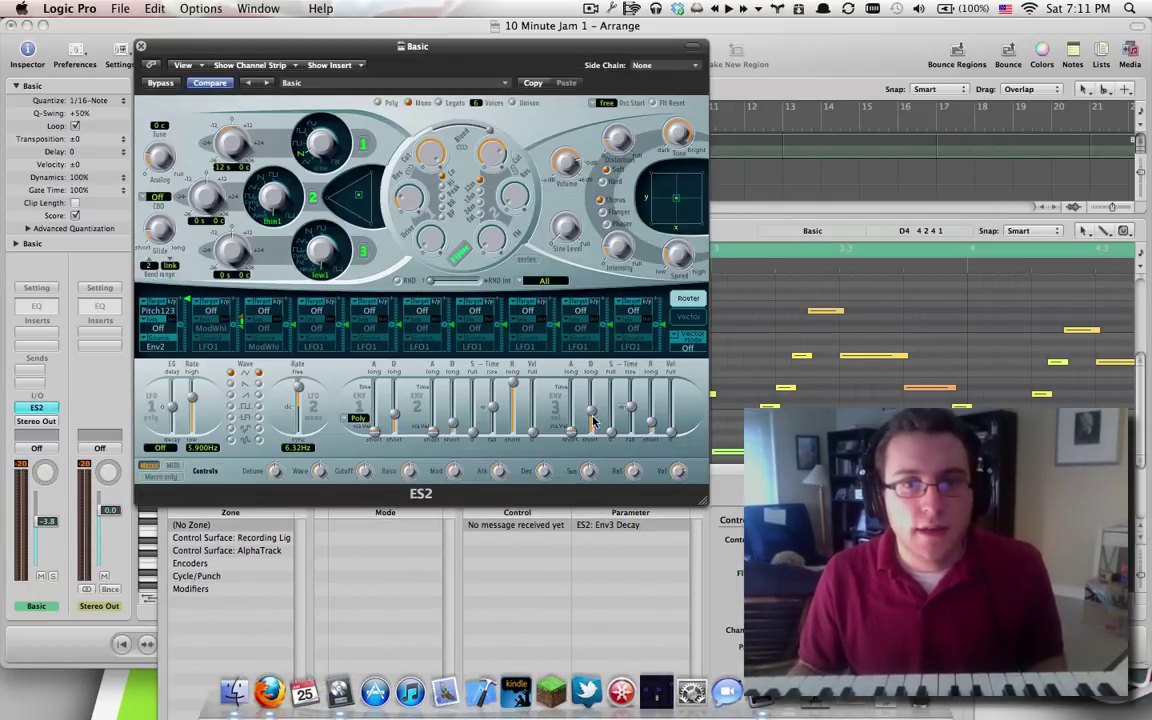
key("super+l")
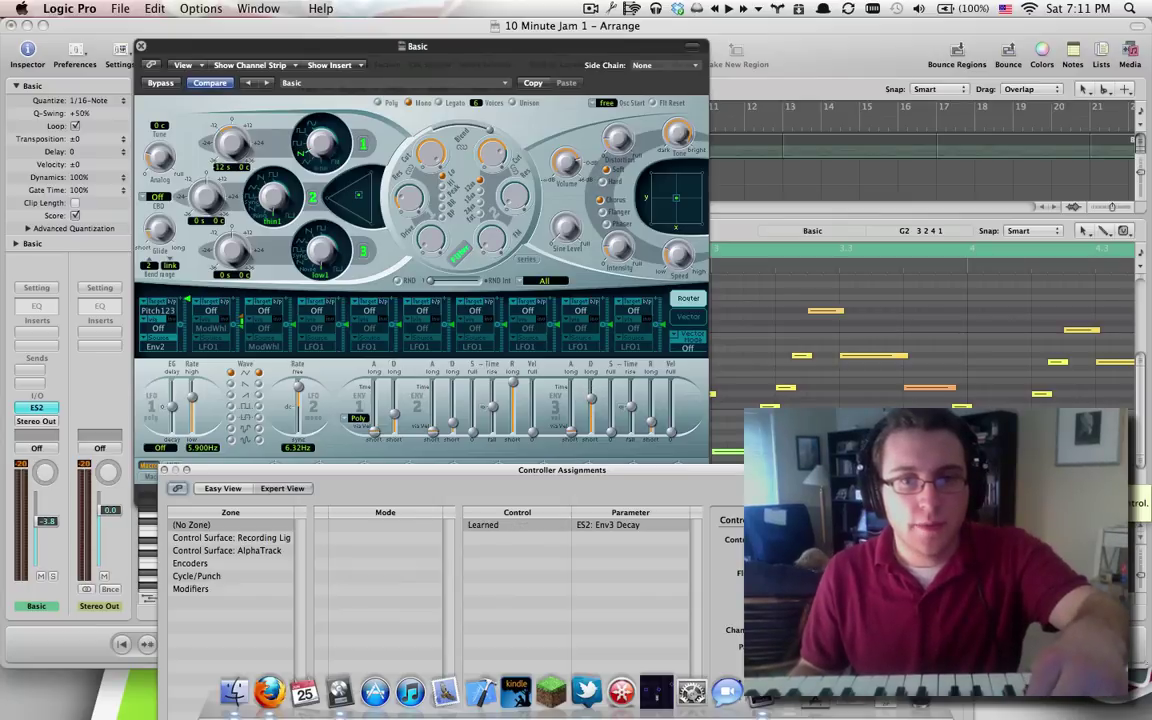
left_click(164, 470)
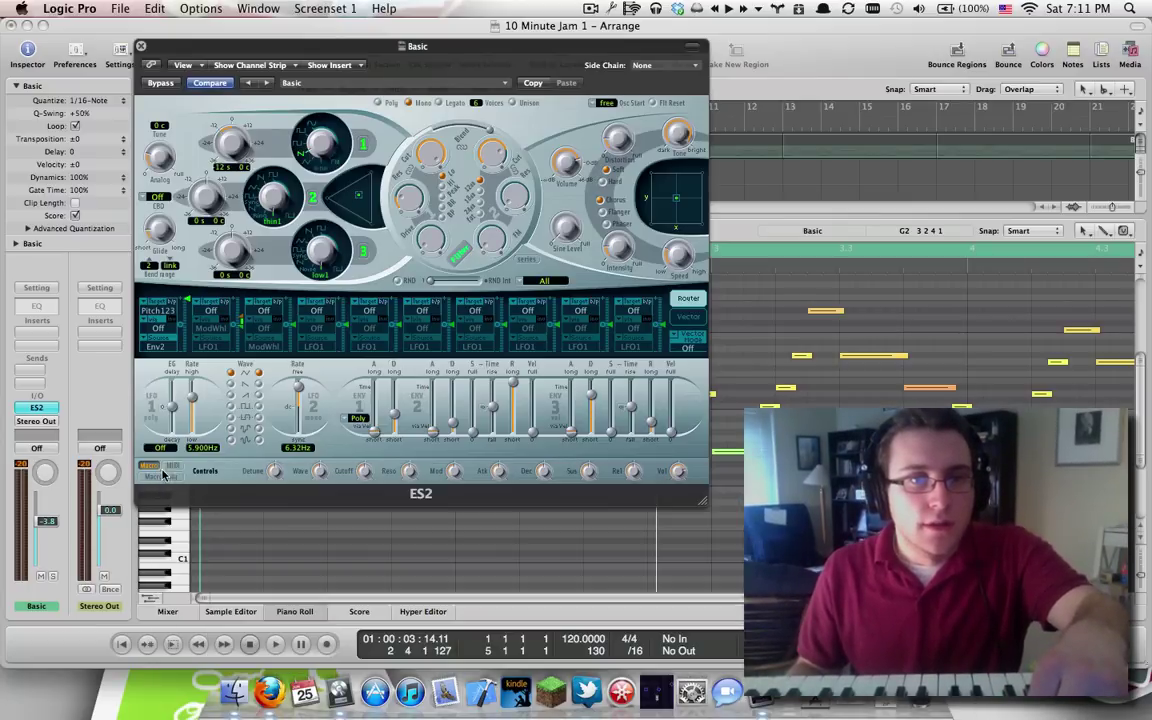
- Extend the cycle range to bar 17 and show the Basic track's automation in Latch mode in an enlarged arrange area
left_click(142, 47)
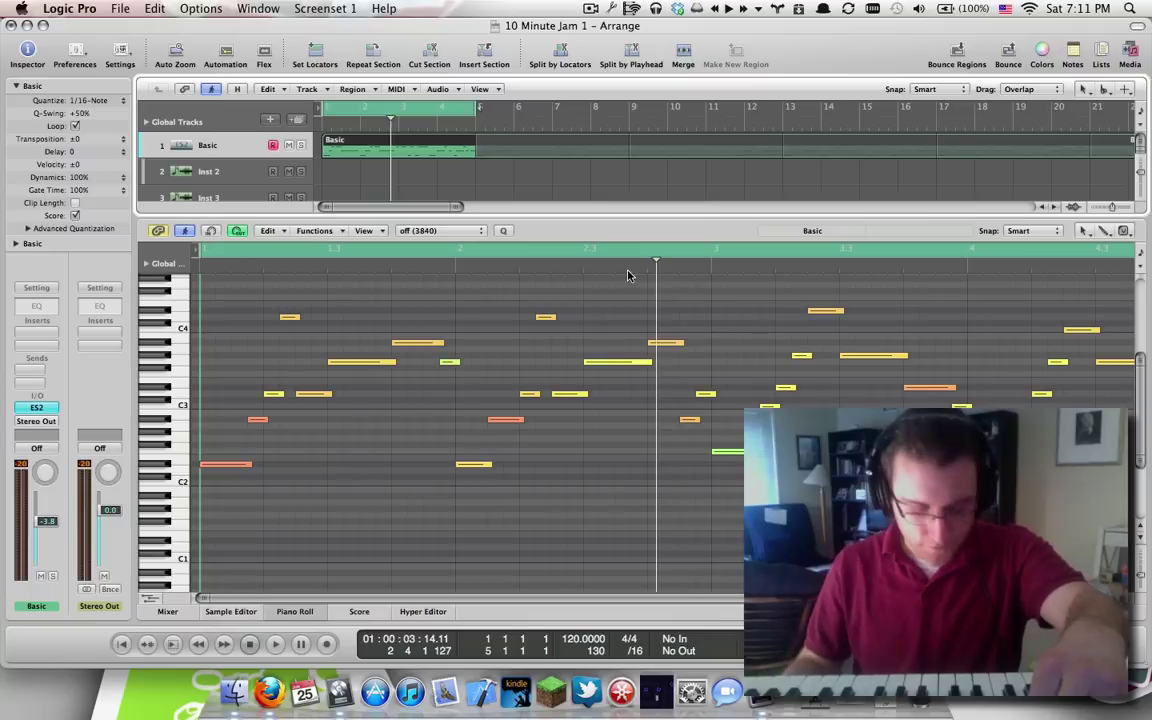
left_click_drag(478, 107, 846, 123)
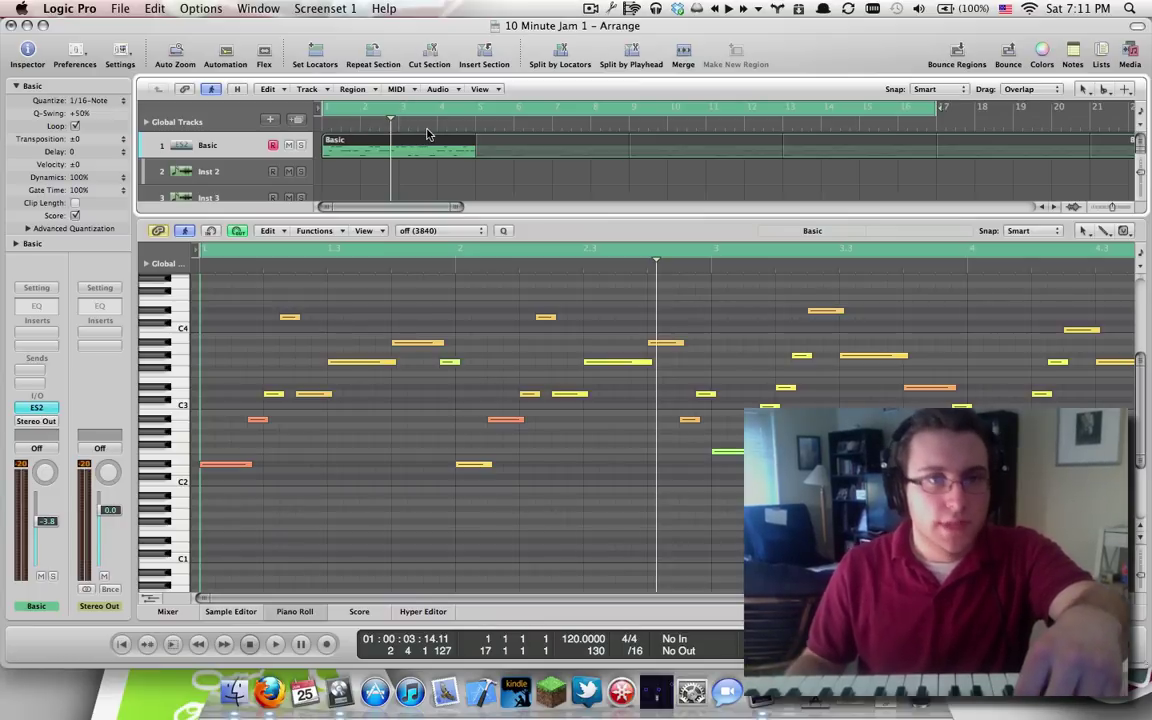
left_click(36, 449)
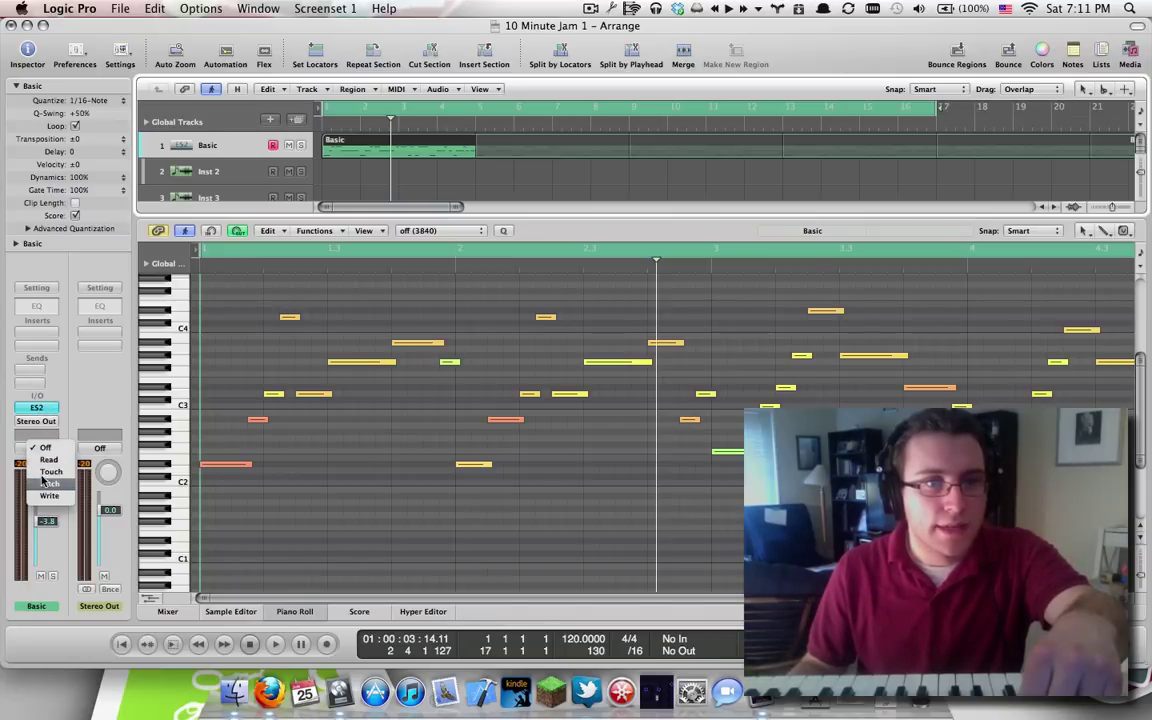
left_click(42, 483)
key("a")
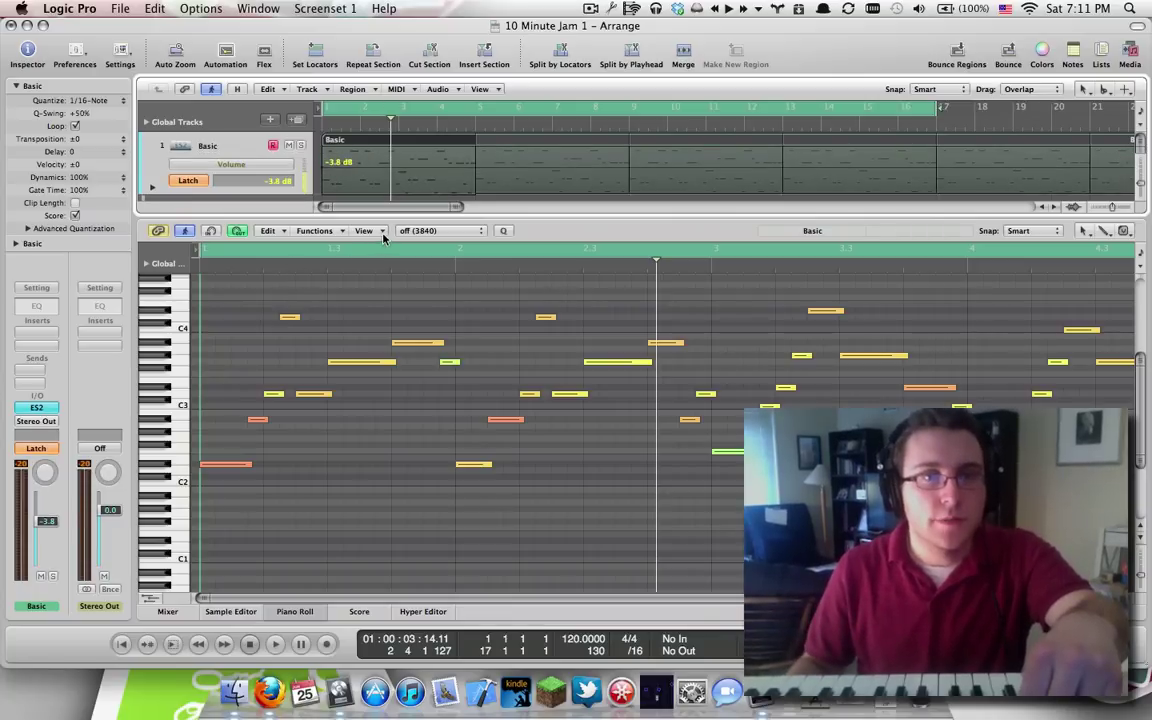
left_click_drag(390, 218, 380, 300)
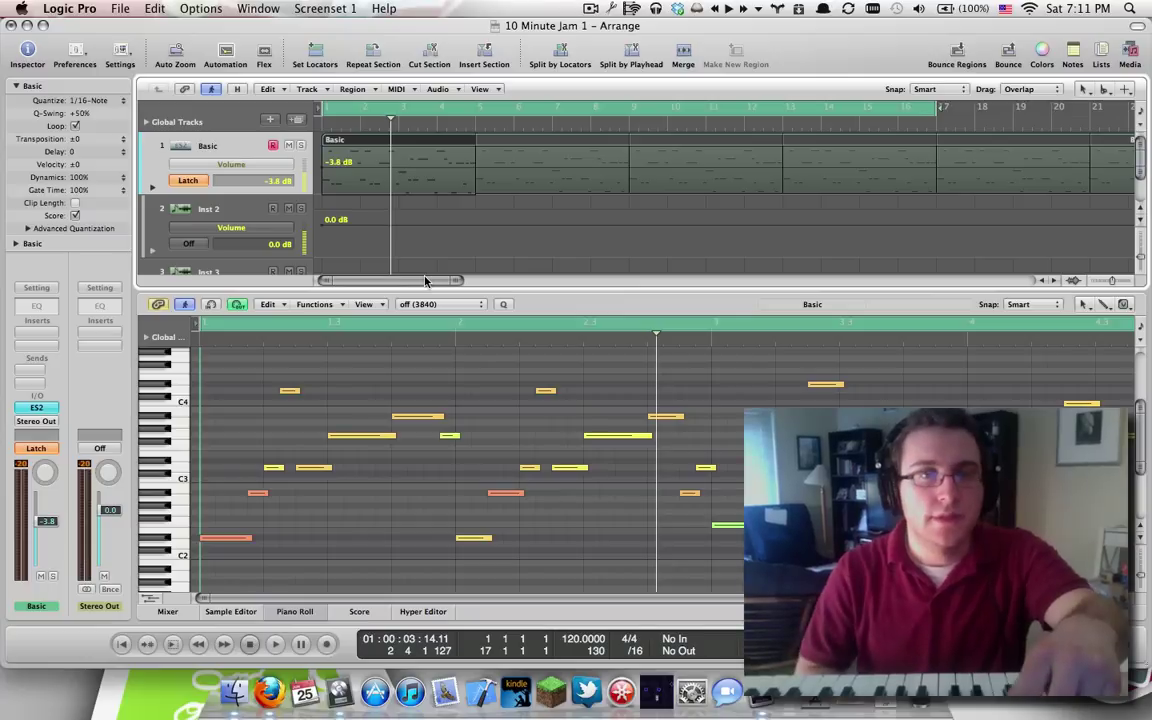
- Record a rising Env3 Decay automation sweep on the Basic track from bar 1 to about bar 9, and hide the automation
key("Return")
key("space")
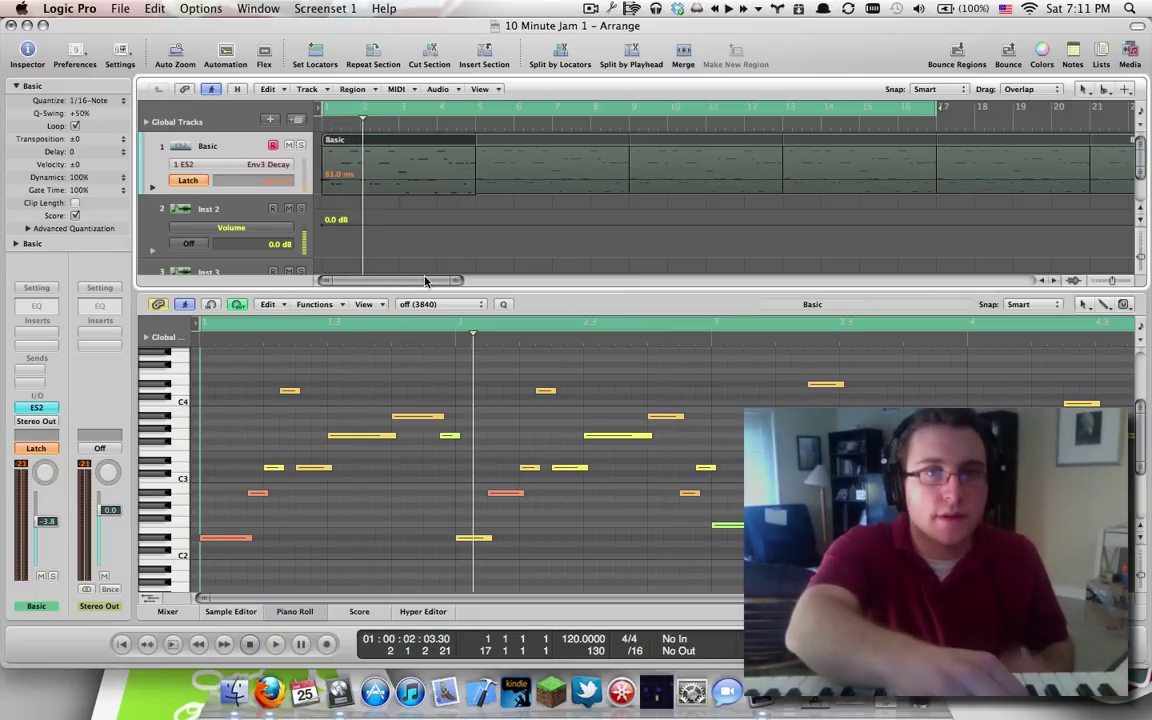
key("Return")
key("space")
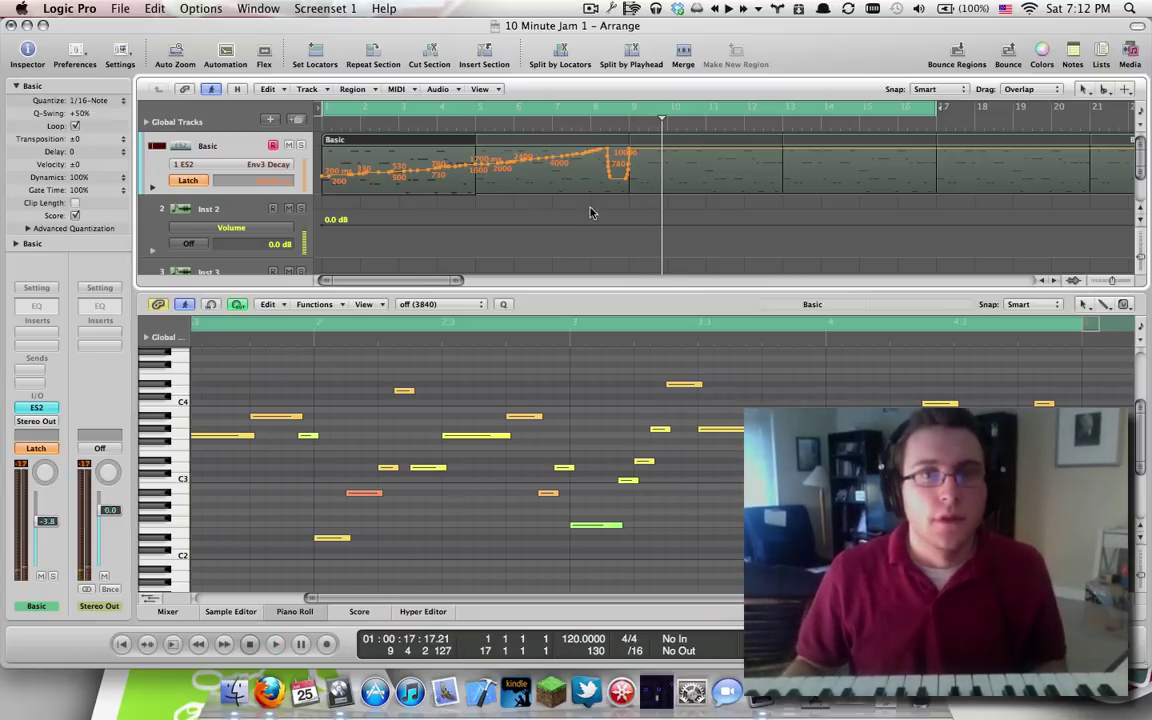
key("a")
- Load a stereo ES2 instrument on the Inst 2 track and close its editor
left_click(234, 175)
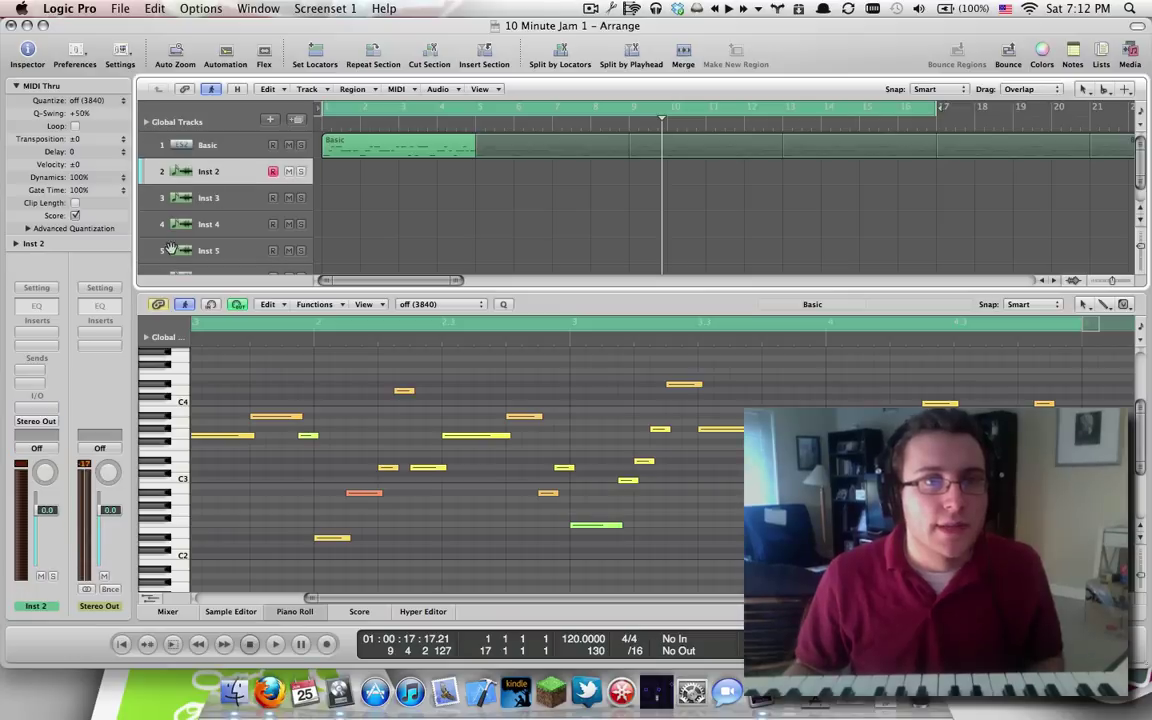
left_click(42, 408)
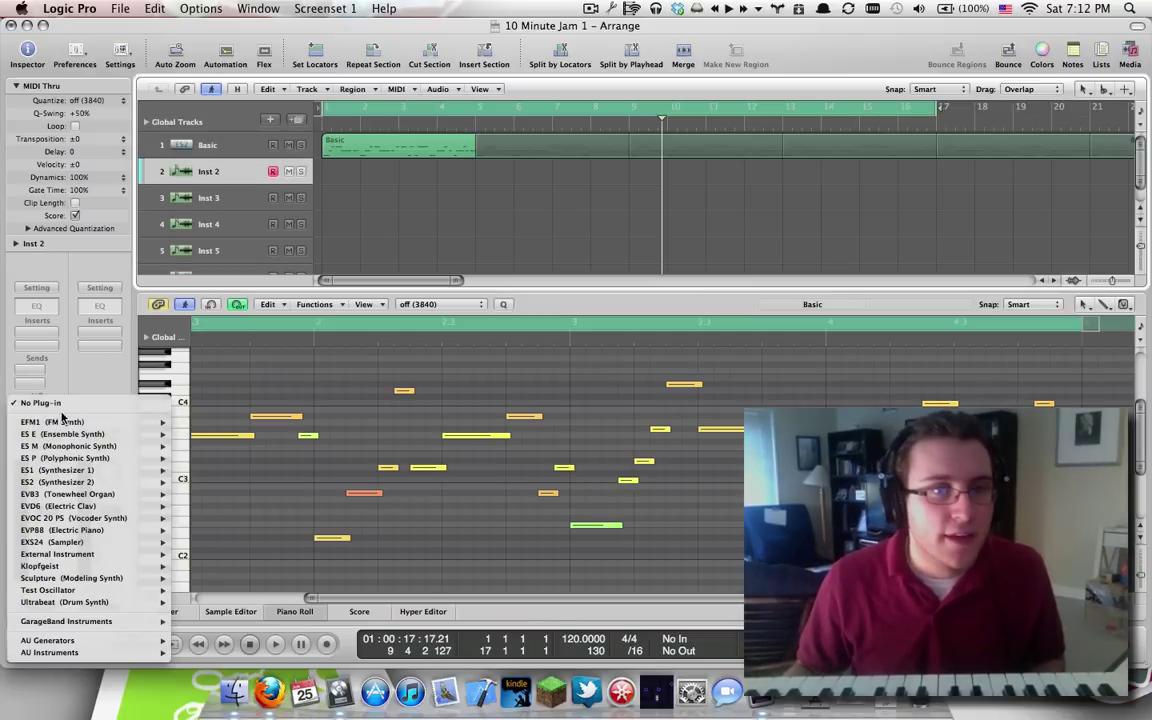
mouse_move(50, 486)
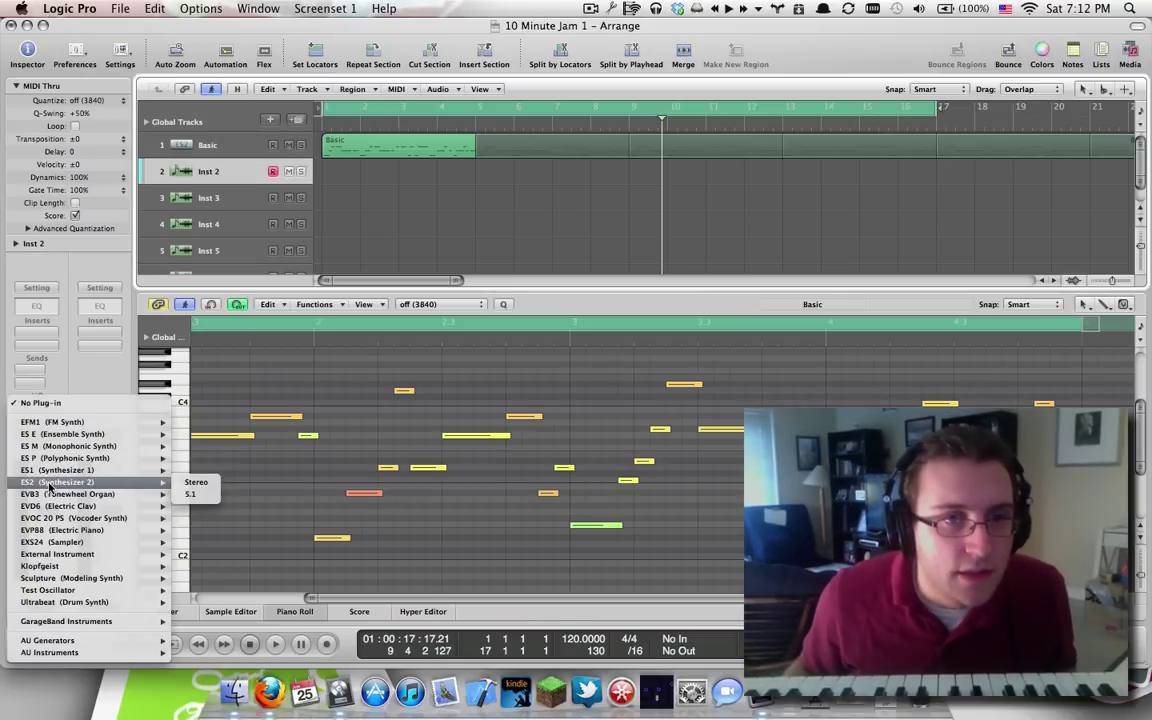
left_click(195, 482)
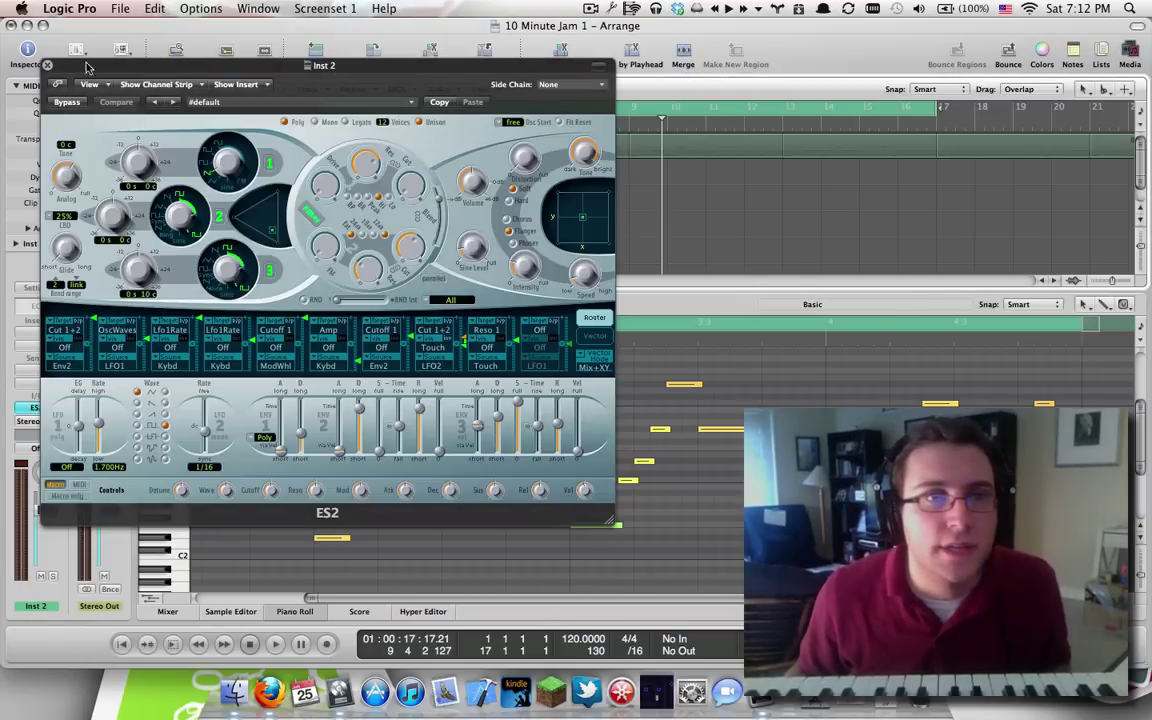
left_click(46, 66)
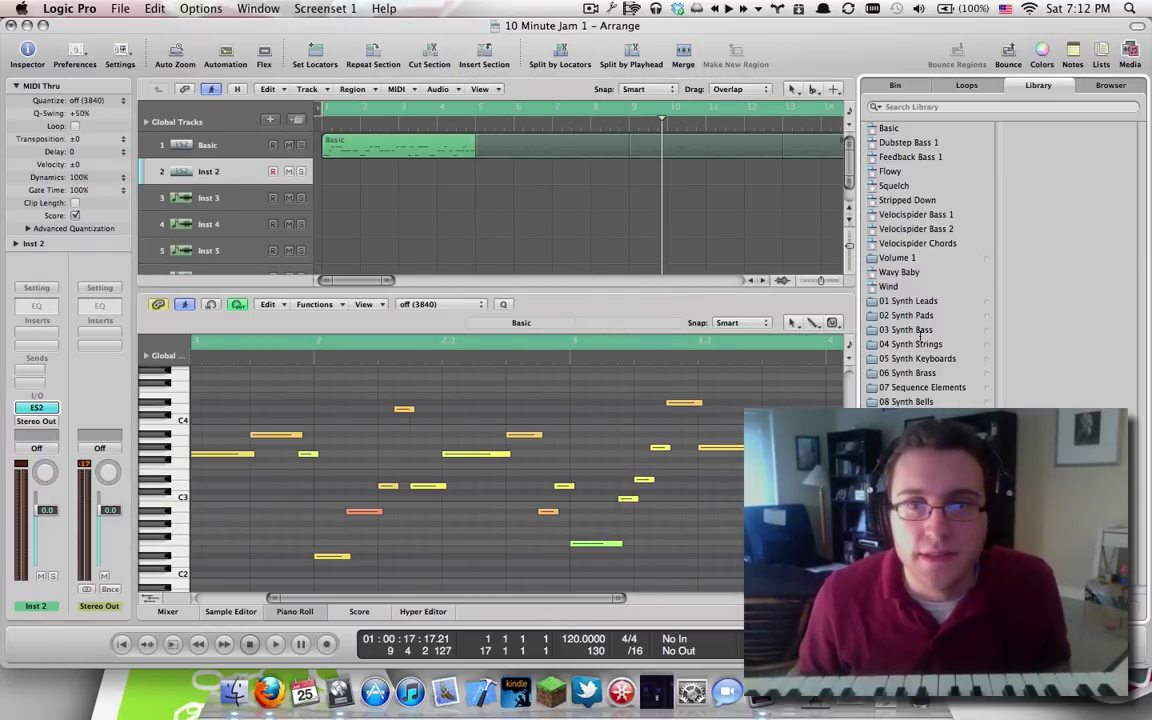
- Audition the Synth Bass presets from Breaks Bass onward, keep FM Picked for track 2, and hide the media area
left_click(975, 336)
left_click(1048, 141)
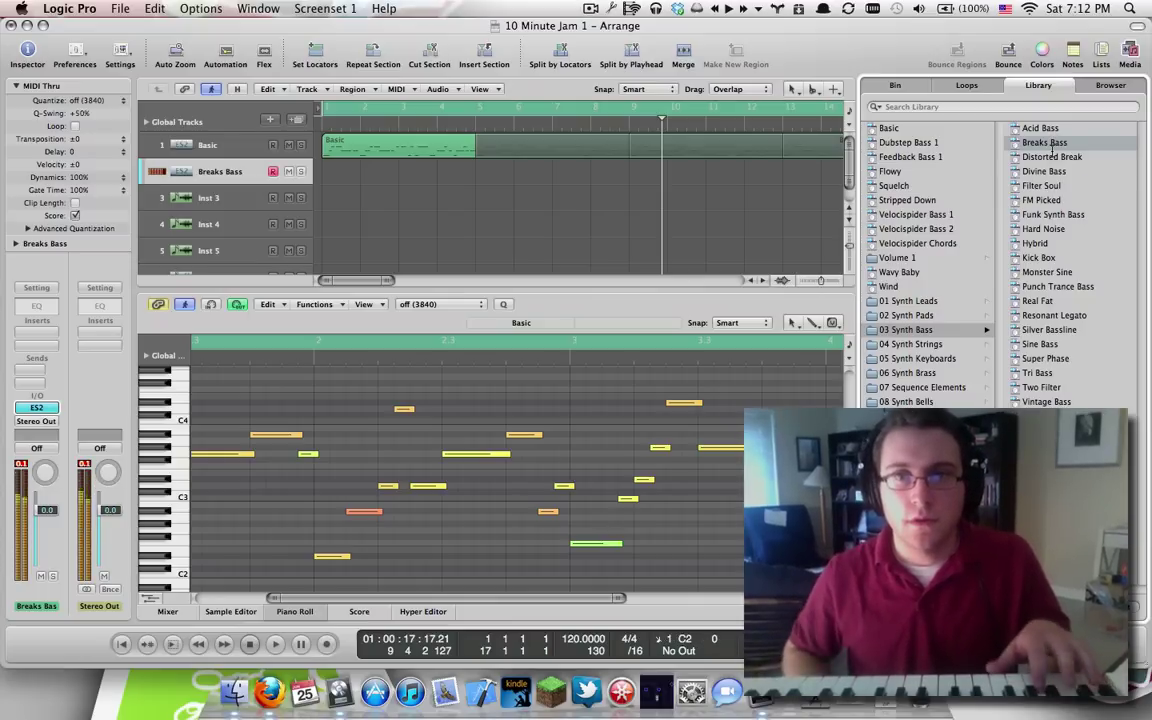
key("Down")
key("Down")
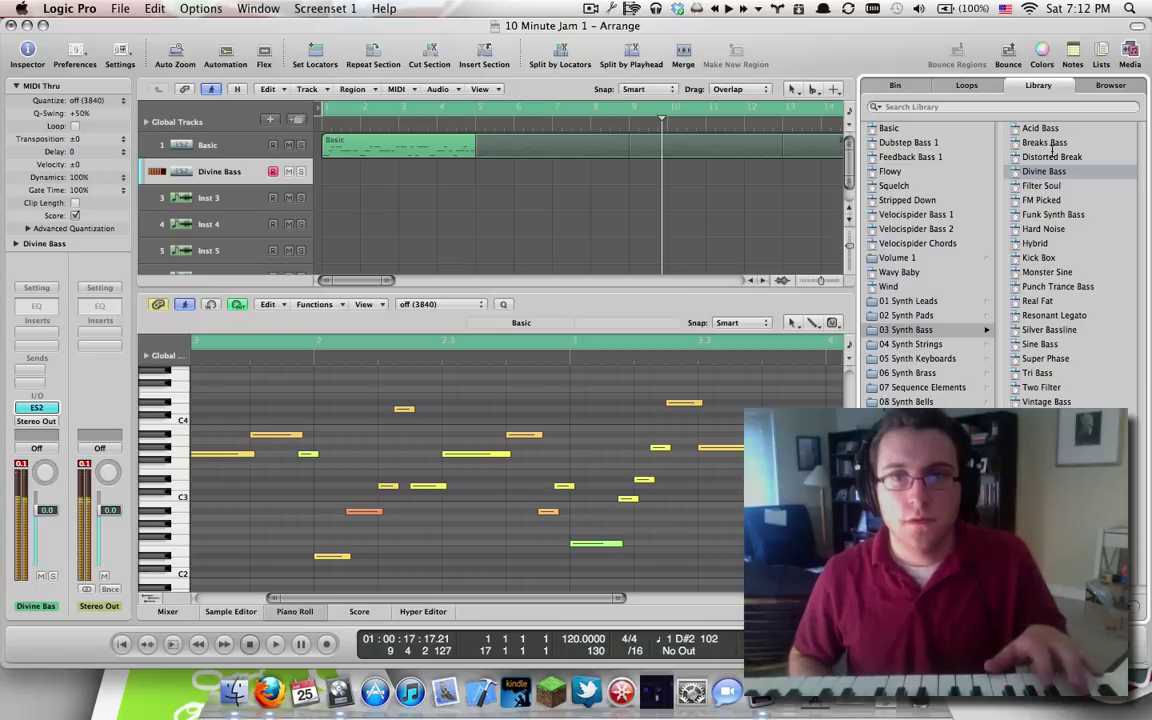
key("Down")
key("Down")
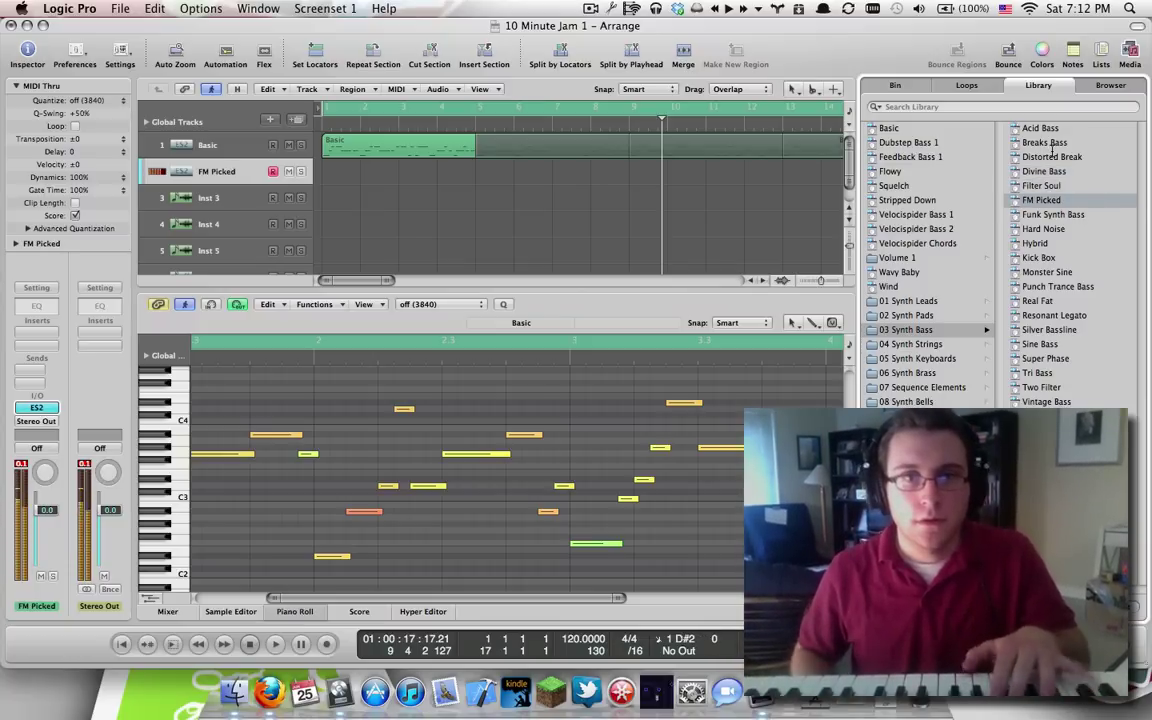
left_click(1133, 54)
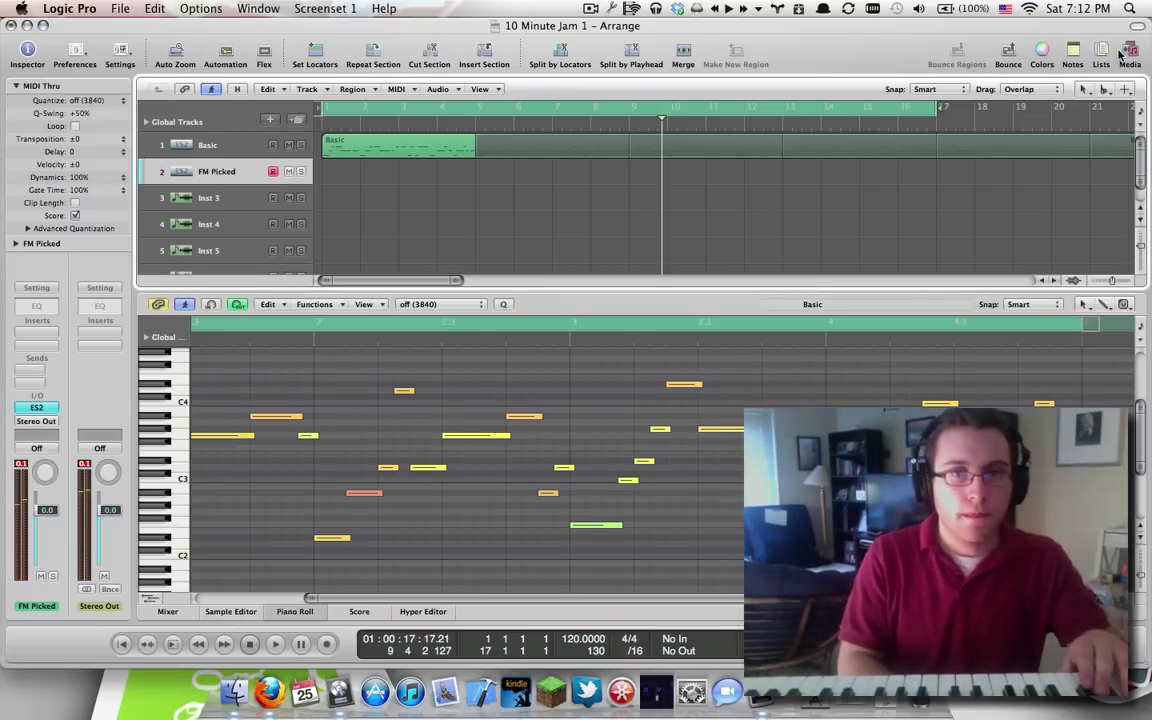
key("r")
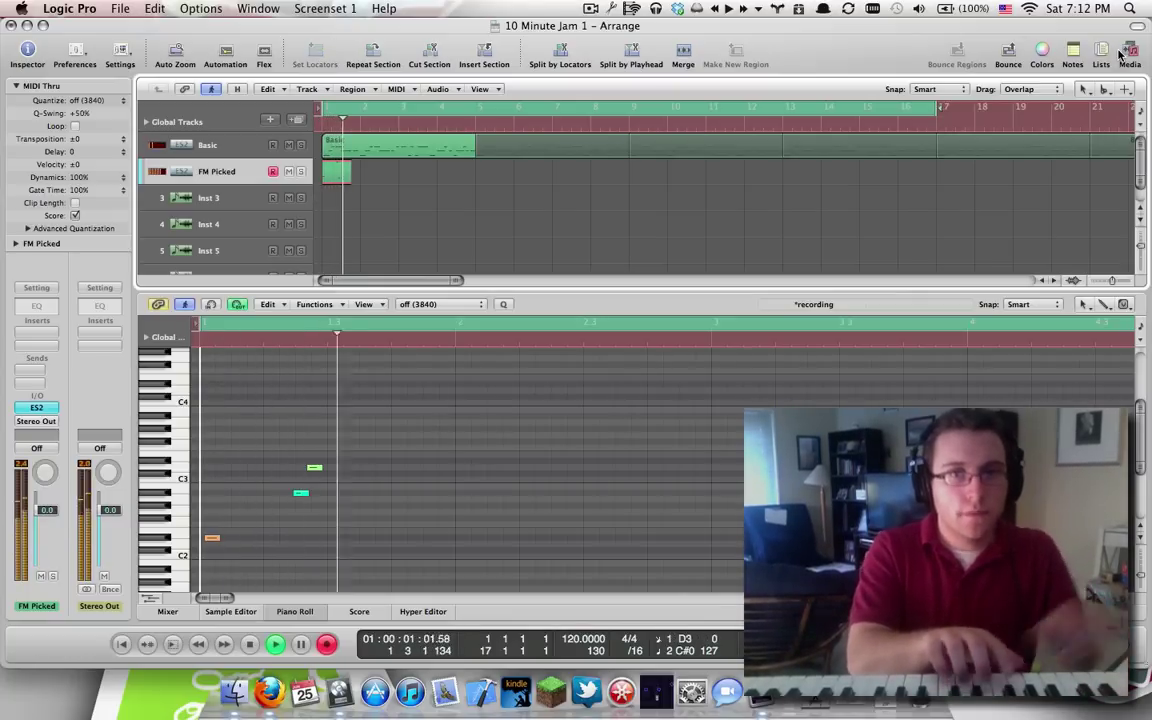
key("space")
key("super+z")
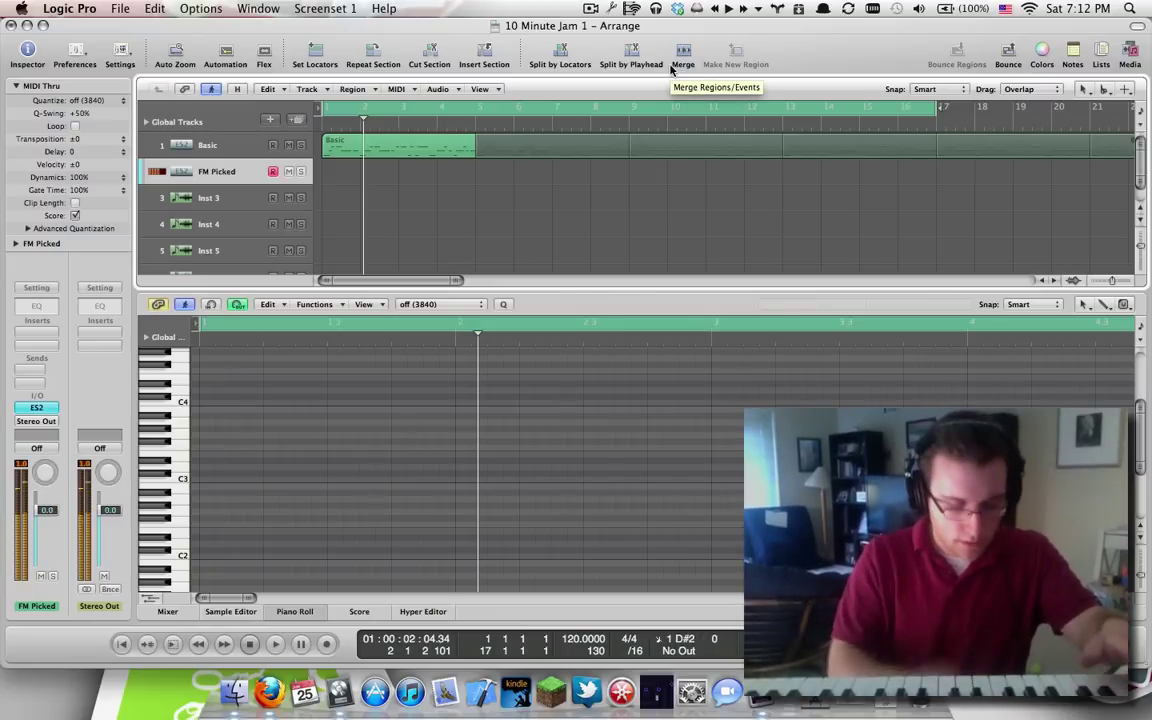
- Record a four-bar bass part on the FM Picked track, then quantize its region to 1/16-Note and loop it
key("r")
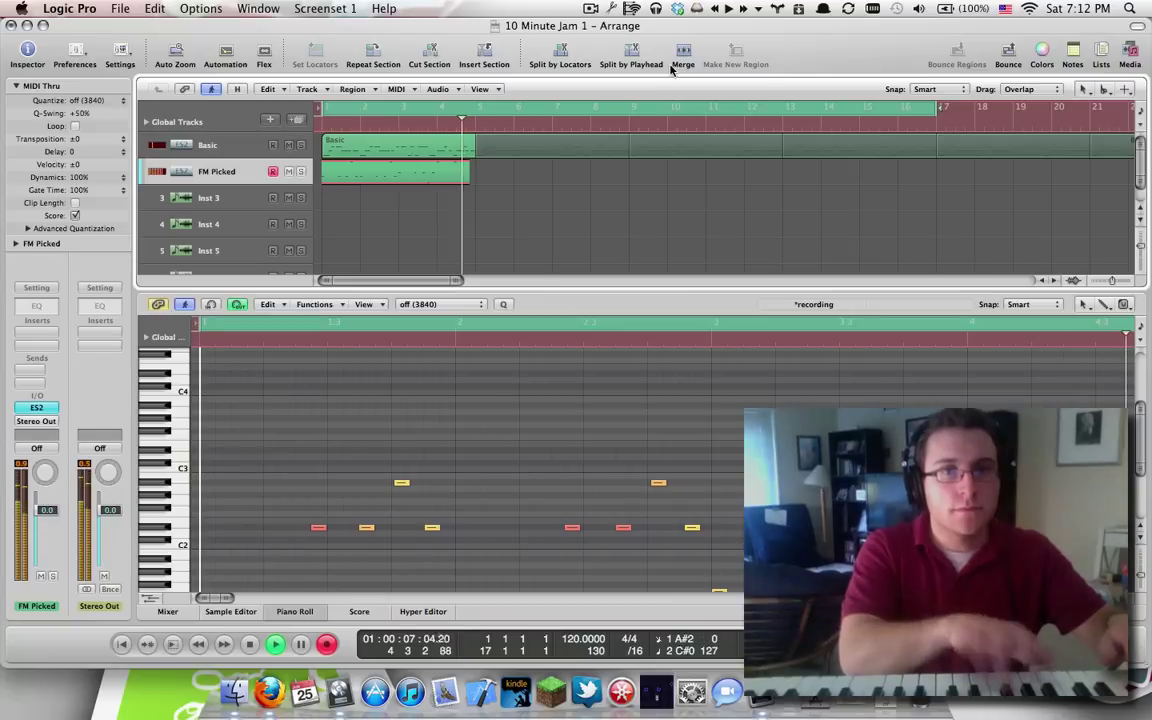
key("space")
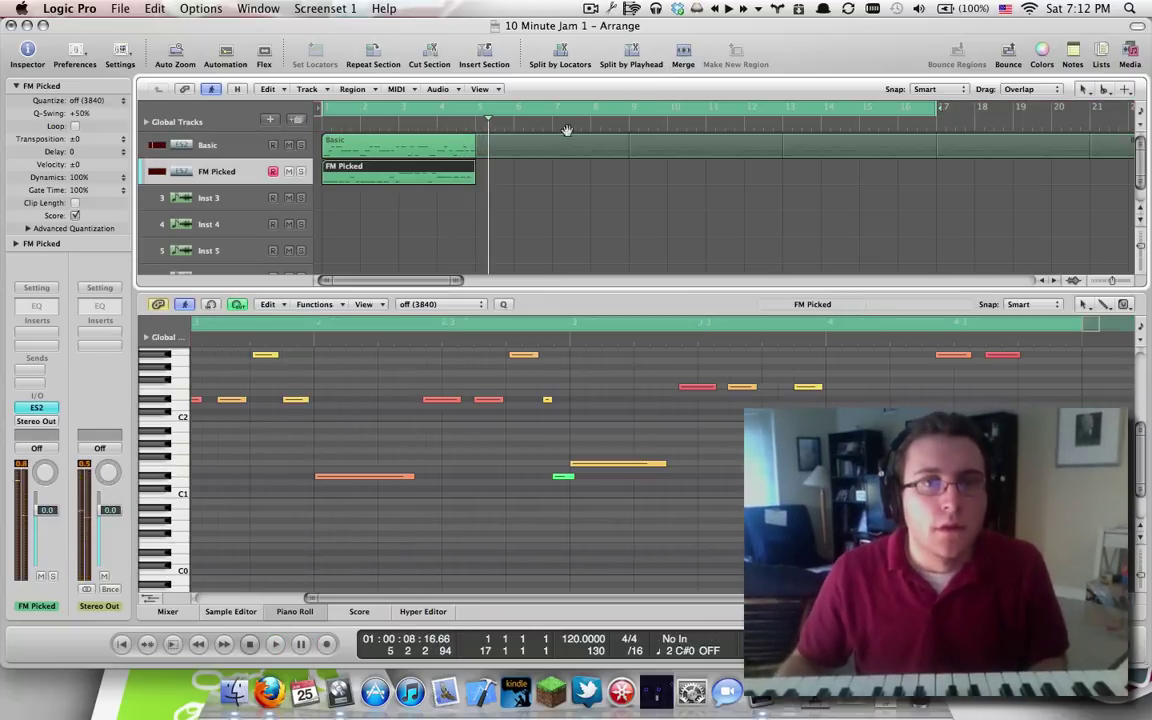
left_click(86, 101)
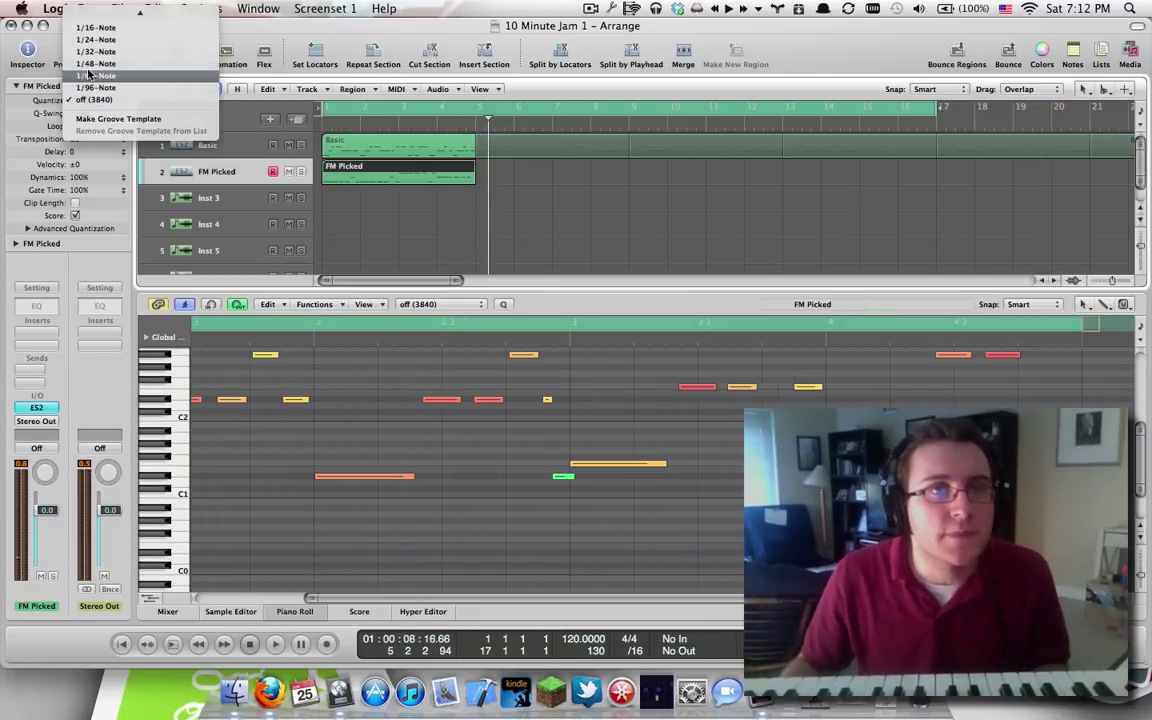
left_click(96, 37)
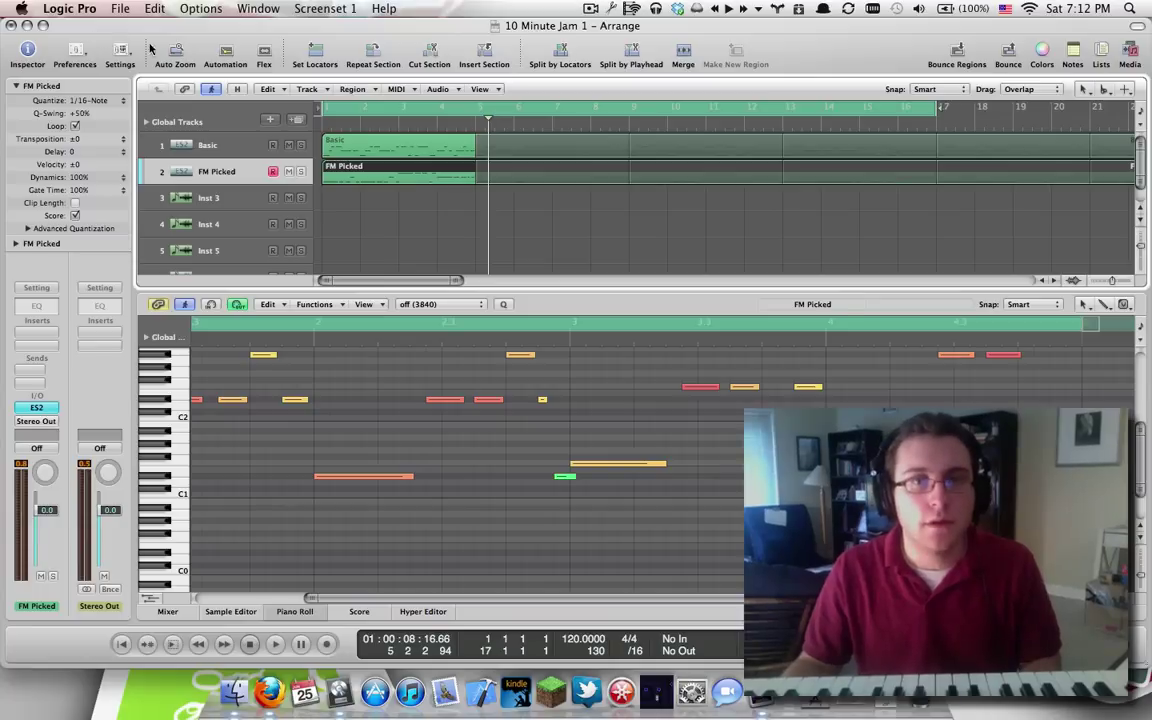
key("Return")
key("space")
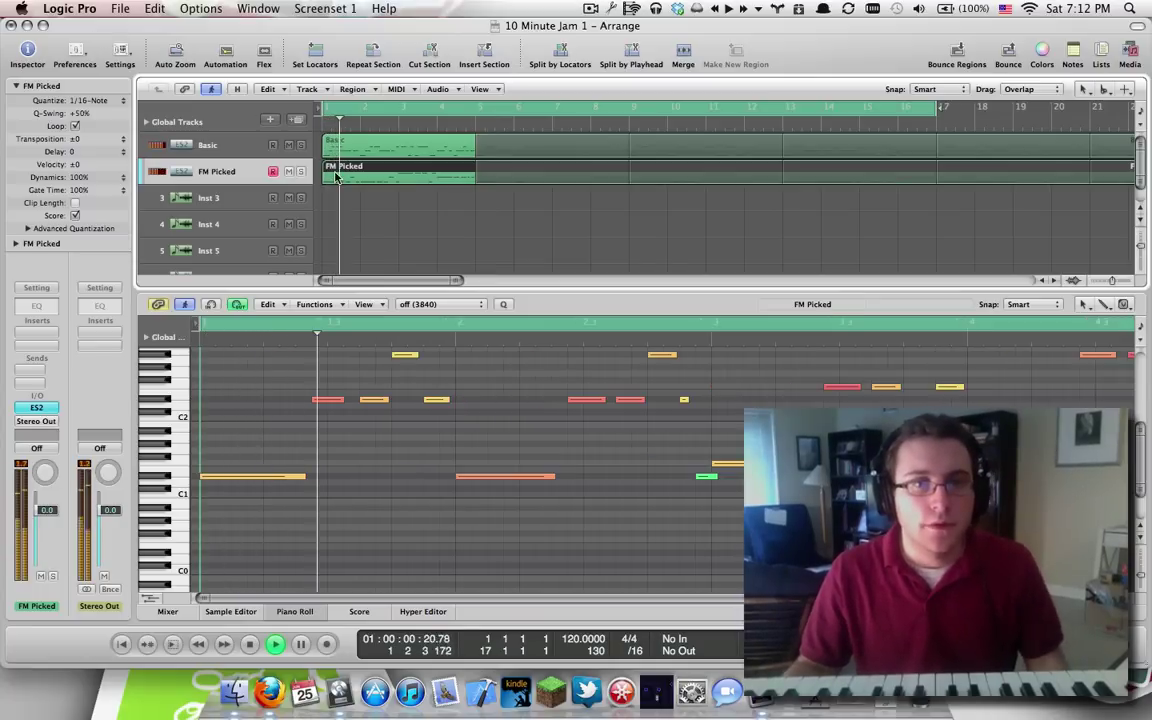
- Switch the Basic track's automation mode to Read and play the loop from the start
left_click(206, 146)
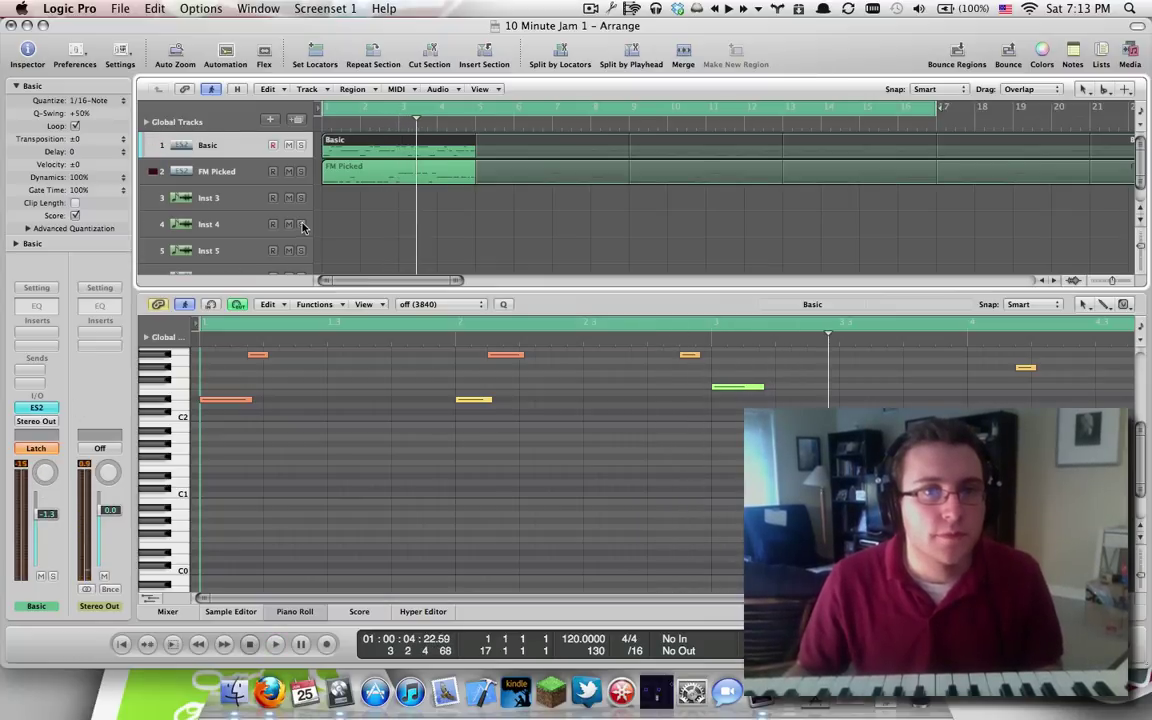
key("a")
left_click(38, 447)
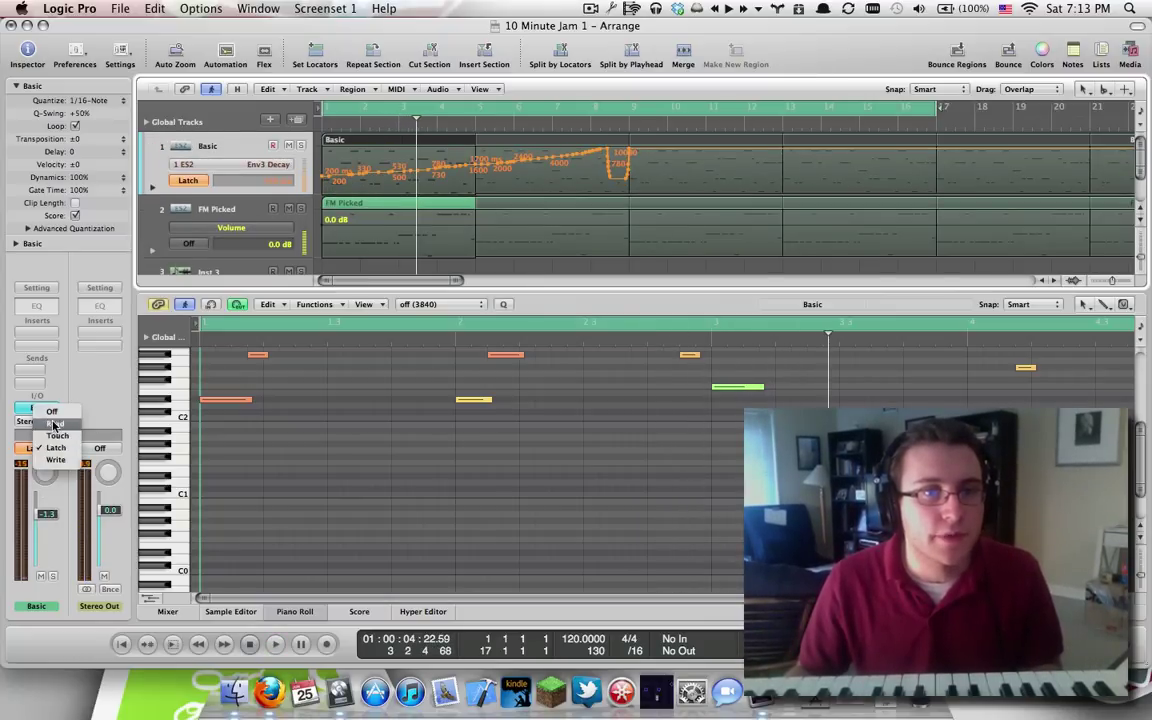
left_click(55, 424)
key("a")
key("Return")
key("space")
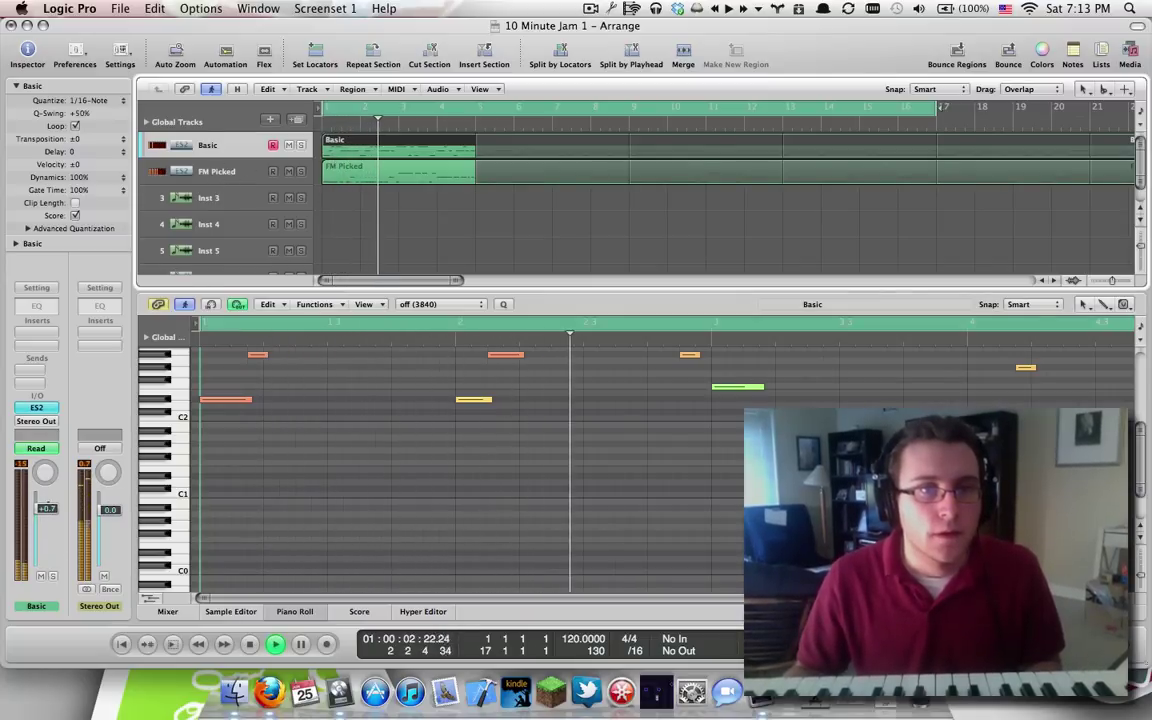
- Insert Stereo Spread on the Basic track, lower its lower intensity and raise its lower frequency, and close its editor
key("space")
left_click(36, 331)
mouse_move(35, 412)
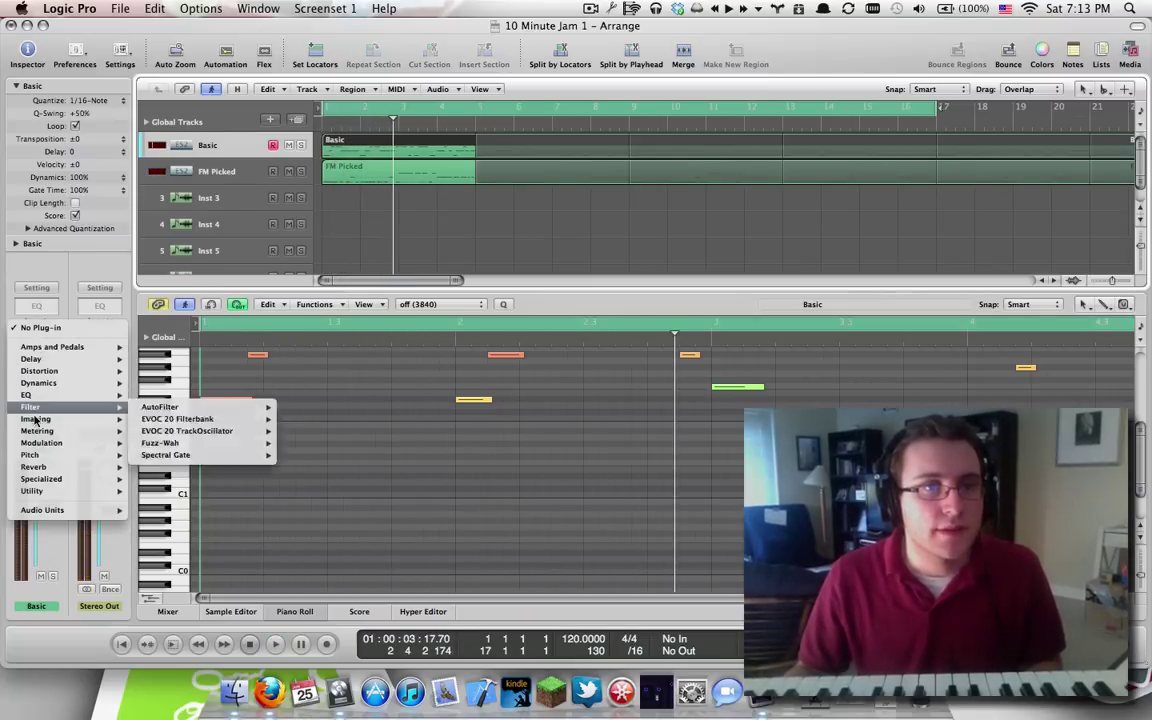
left_click(275, 404)
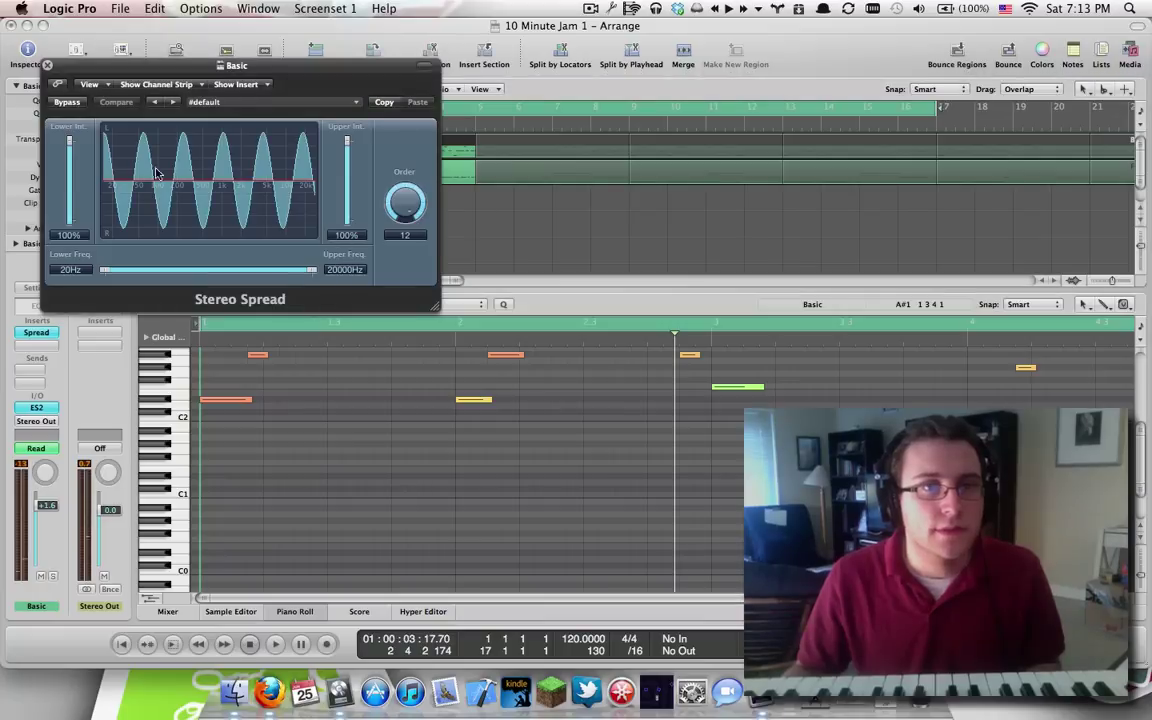
left_click_drag(72, 146, 70, 176)
left_click_drag(103, 269, 176, 269)
key("Return")
key("space")
left_click(47, 65)
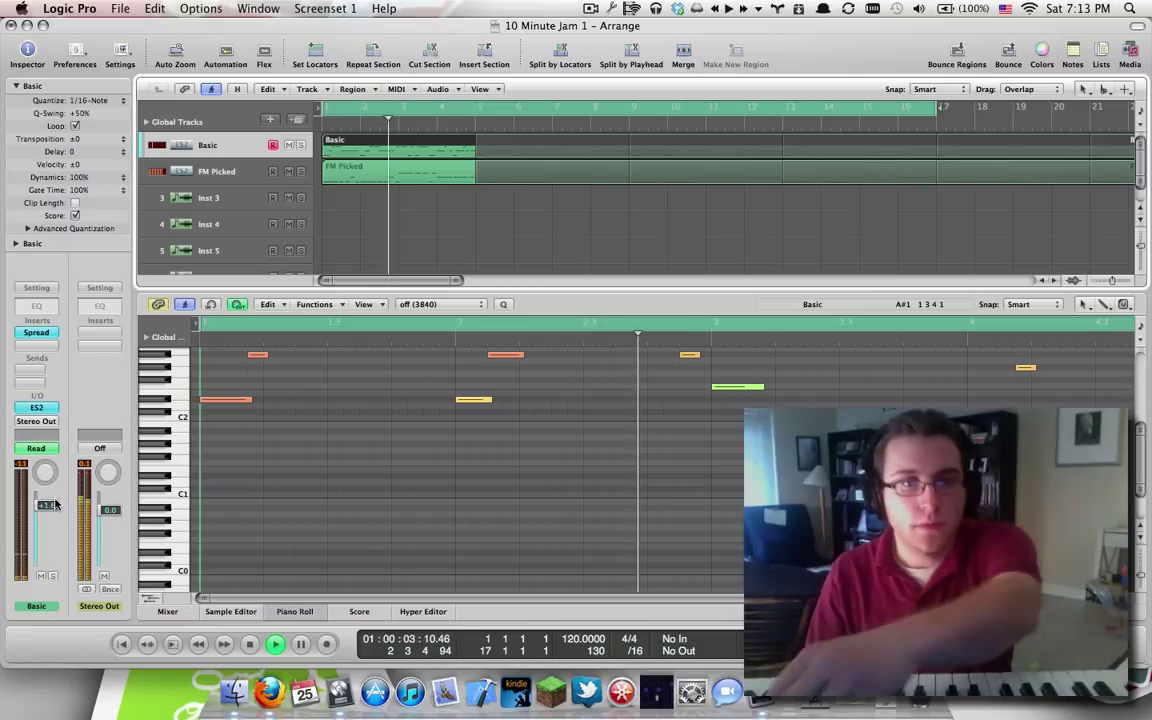
- Raise the Basic track's volume to about +2.6 dB and insert a GoldVerb reverb after Stereo Spread
left_click_drag(54, 508, 57, 502)
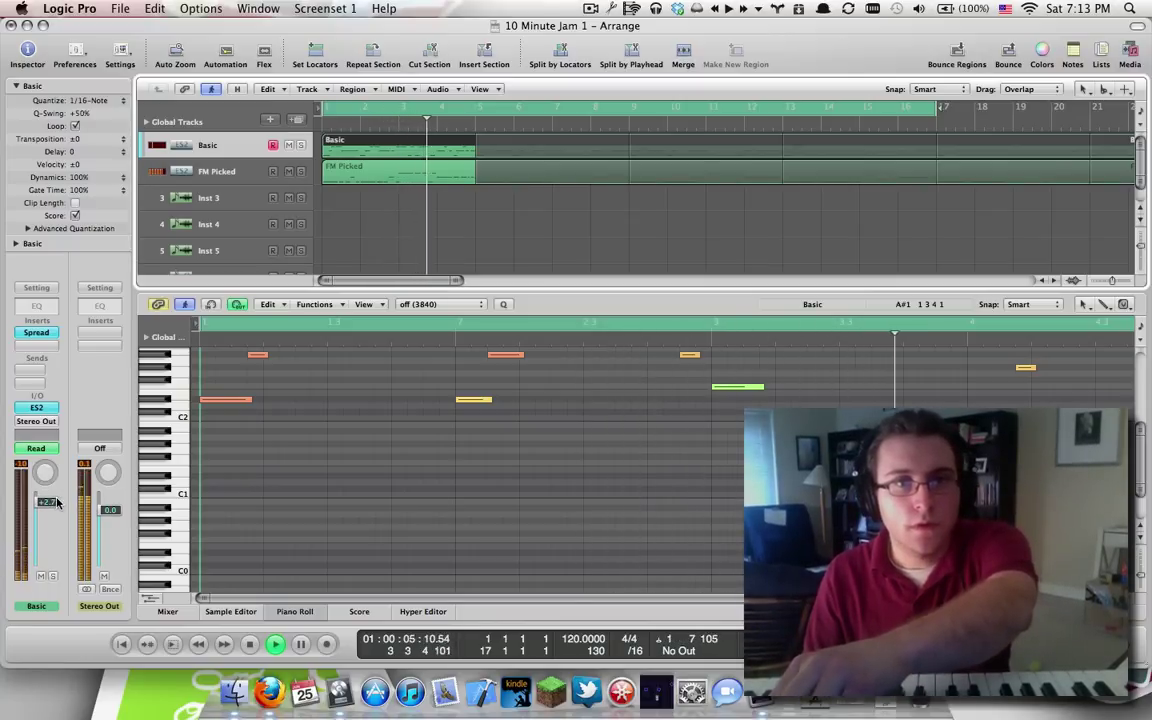
left_click(37, 346)
mouse_move(45, 480)
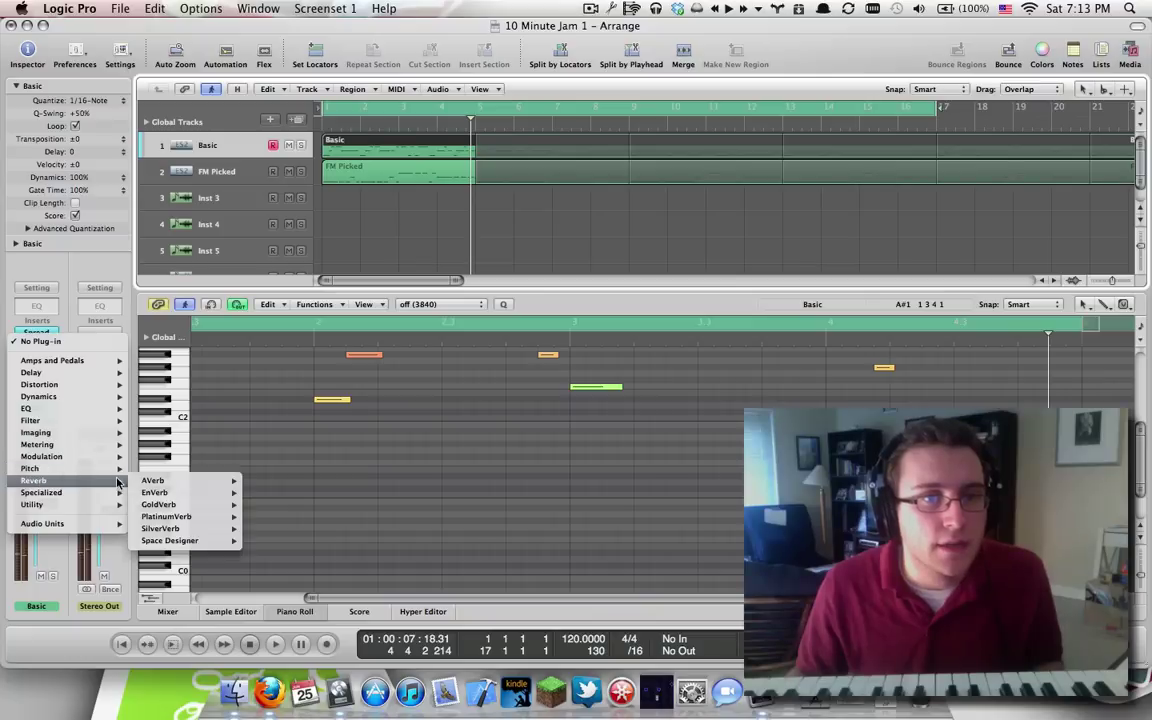
left_click(148, 504)
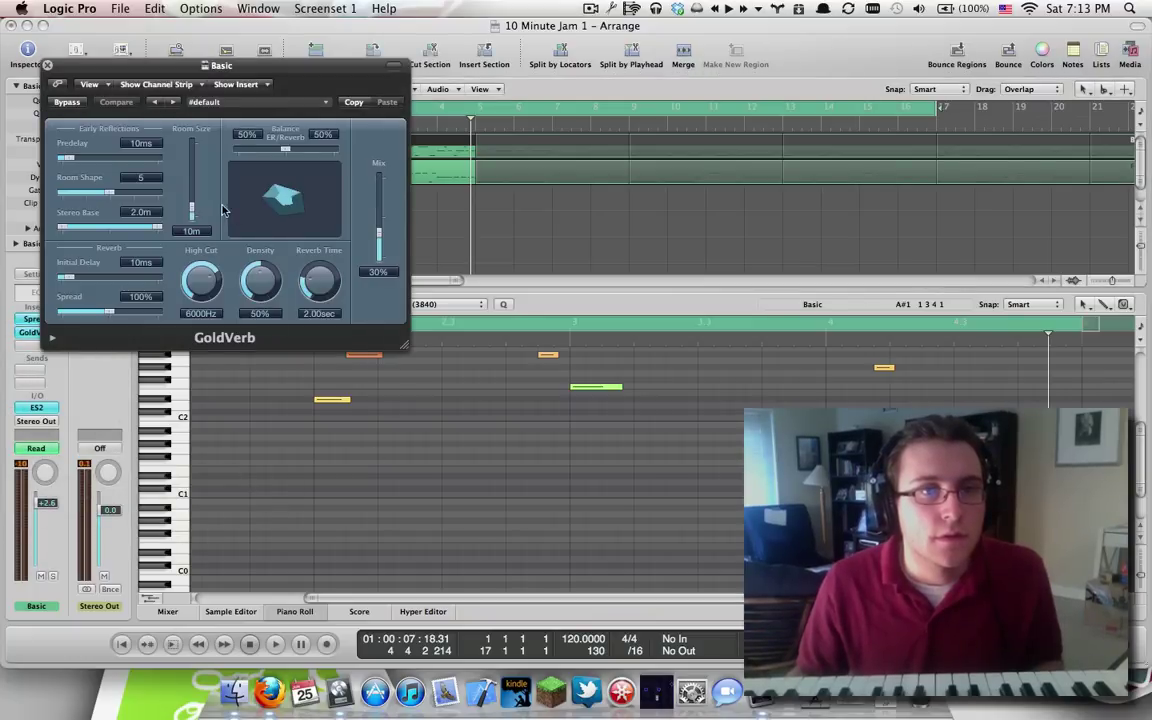
- Set GoldVerb's mix to 17%, room size to 19 m and reverb time to 2.35 sec during playback
key("space")
left_click_drag(387, 234, 388, 249)
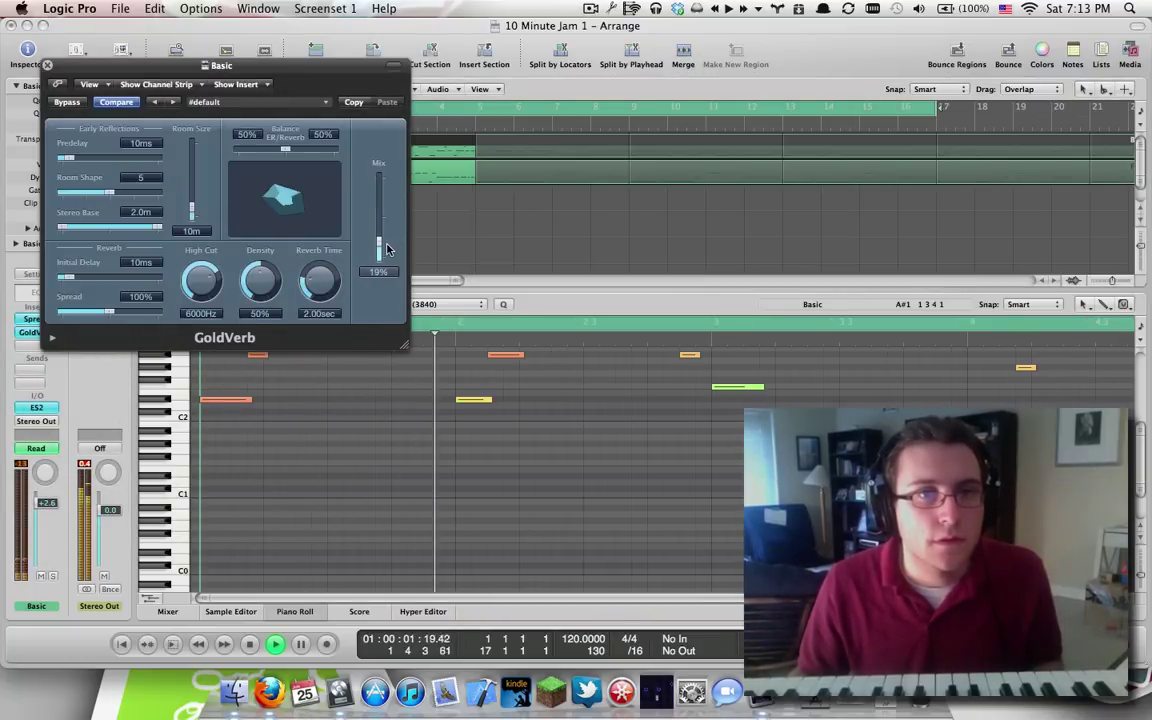
mouse_move(313, 298)
left_mouse_down()
mouse_move(322, 264)
mouse_move(322, 279)
left_mouse_up()
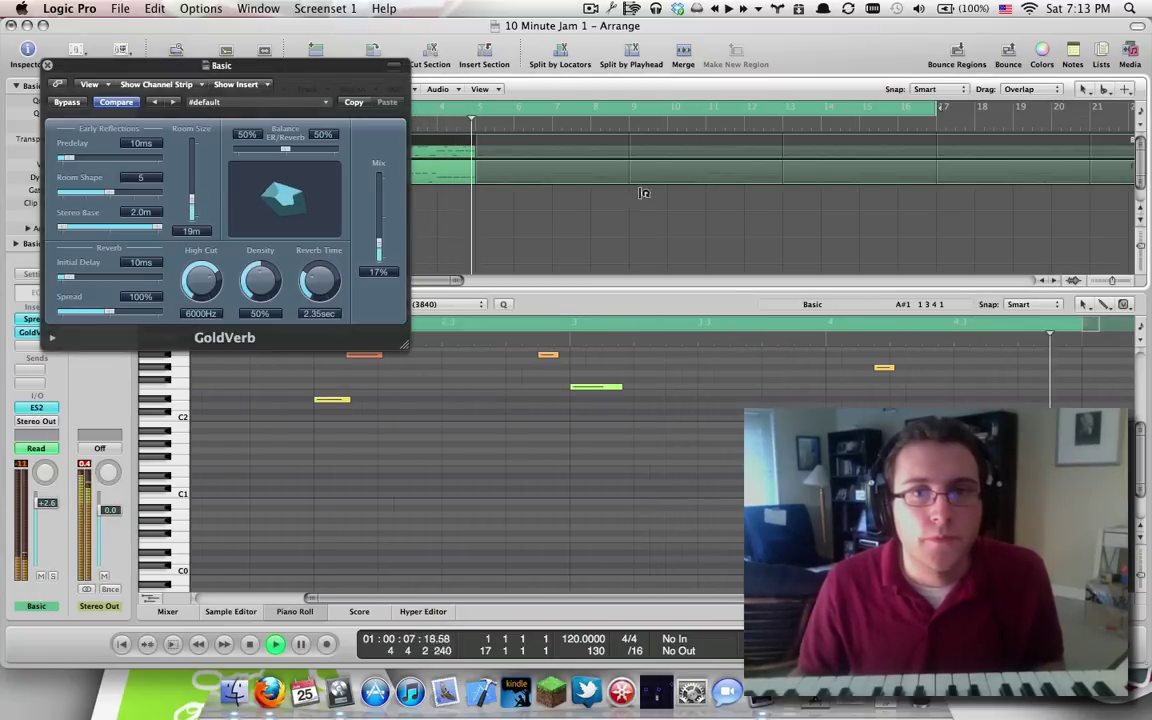
- Adjust the Basic track's ES2 synth volume to 4.0 dB, and close the ES2 and GoldVerb editors
left_click(37, 408)
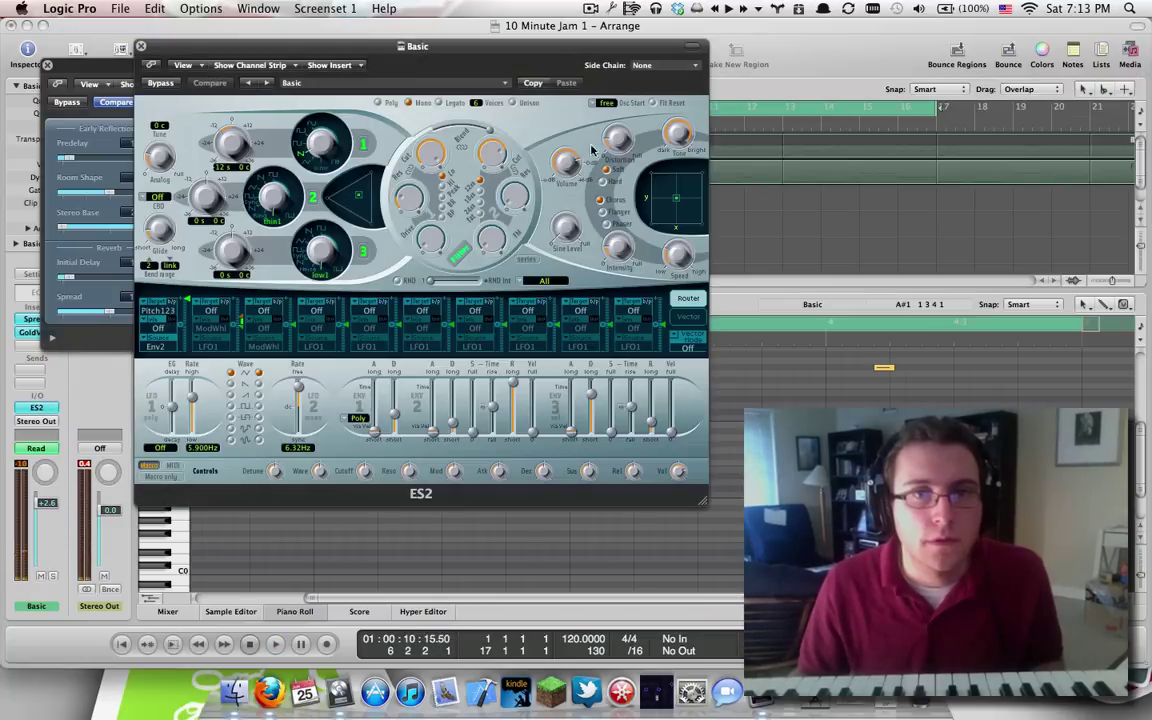
mouse_move(570, 153)
left_mouse_down()
mouse_move(569, 131)
mouse_move(562, 159)
left_mouse_up()
key("space")
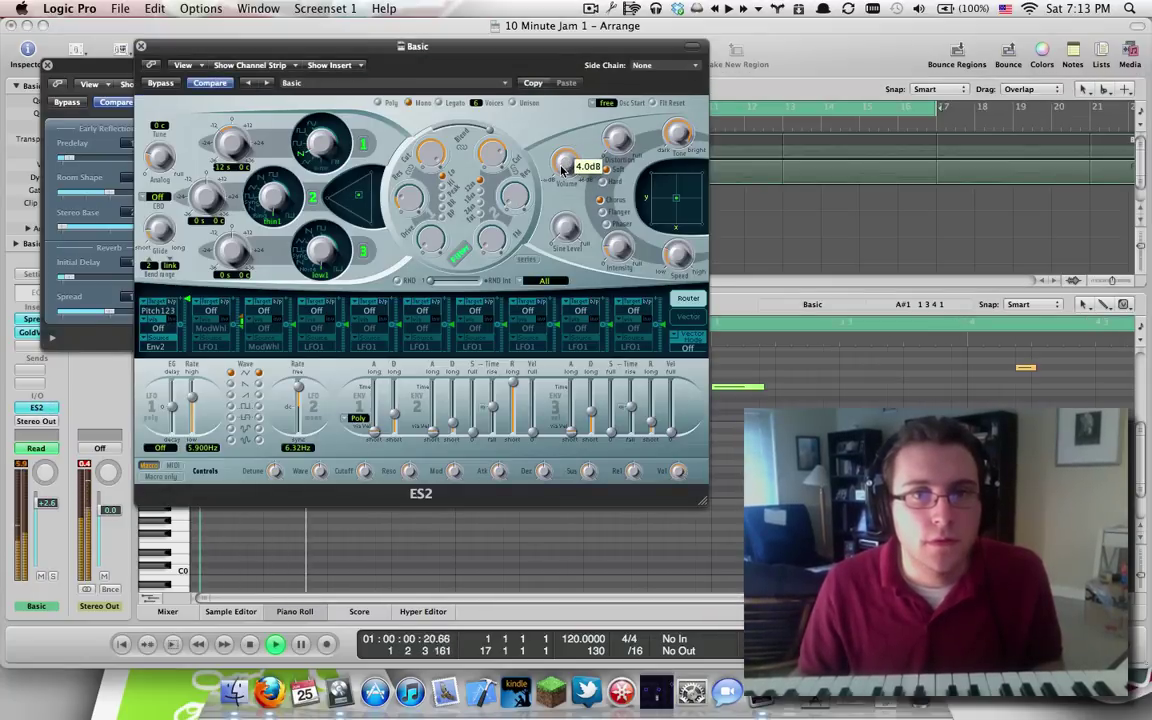
left_click(141, 47)
key("space")
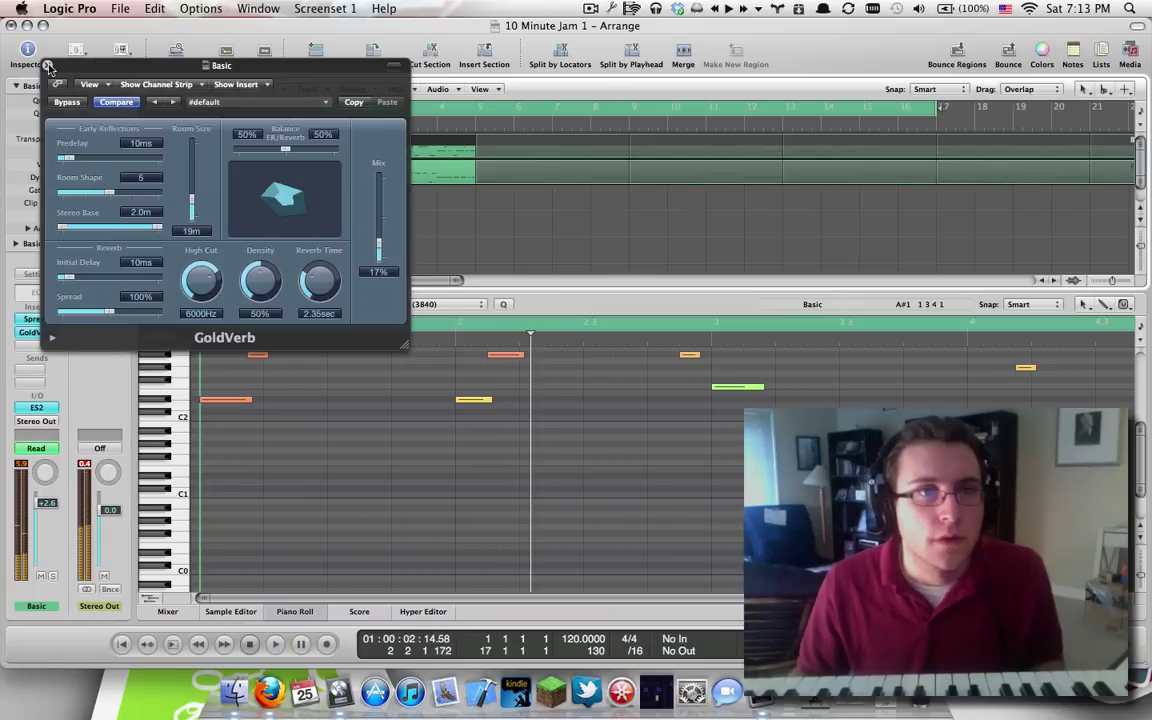
left_click(46, 65)
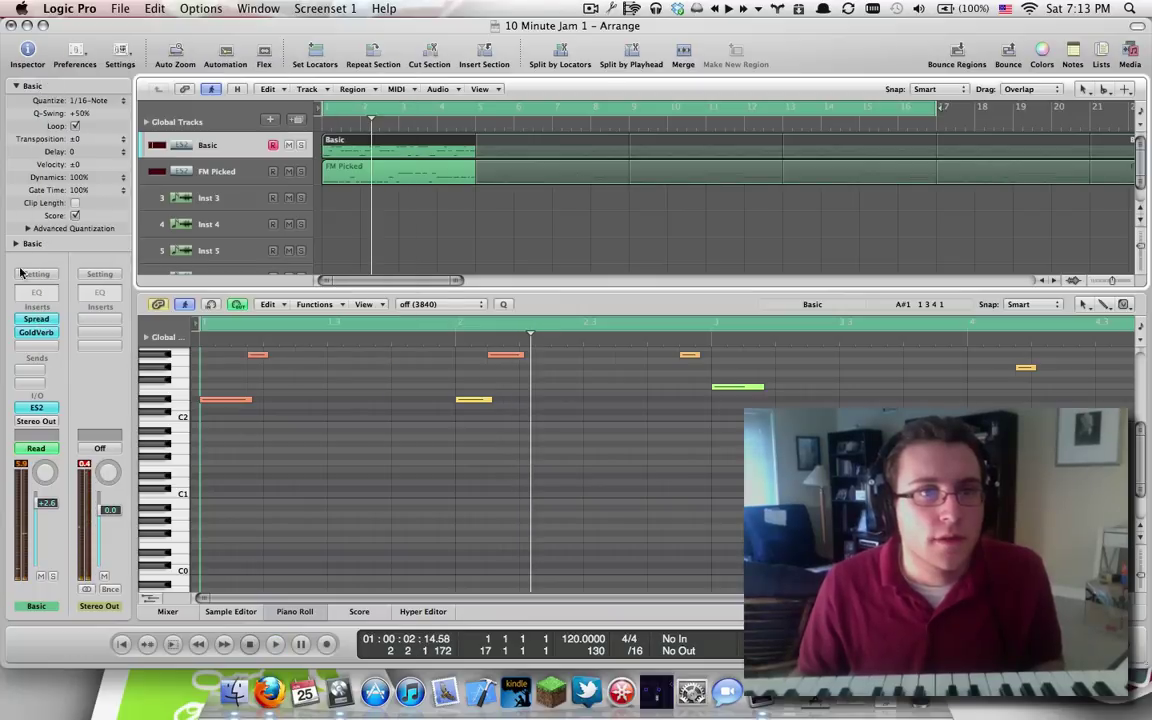
- Insert an Echo between Stereo Spread and GoldVerb on the Basic track, with repeat at 76% and wet at 29%
left_click(33, 331)
mouse_move(111, 347)
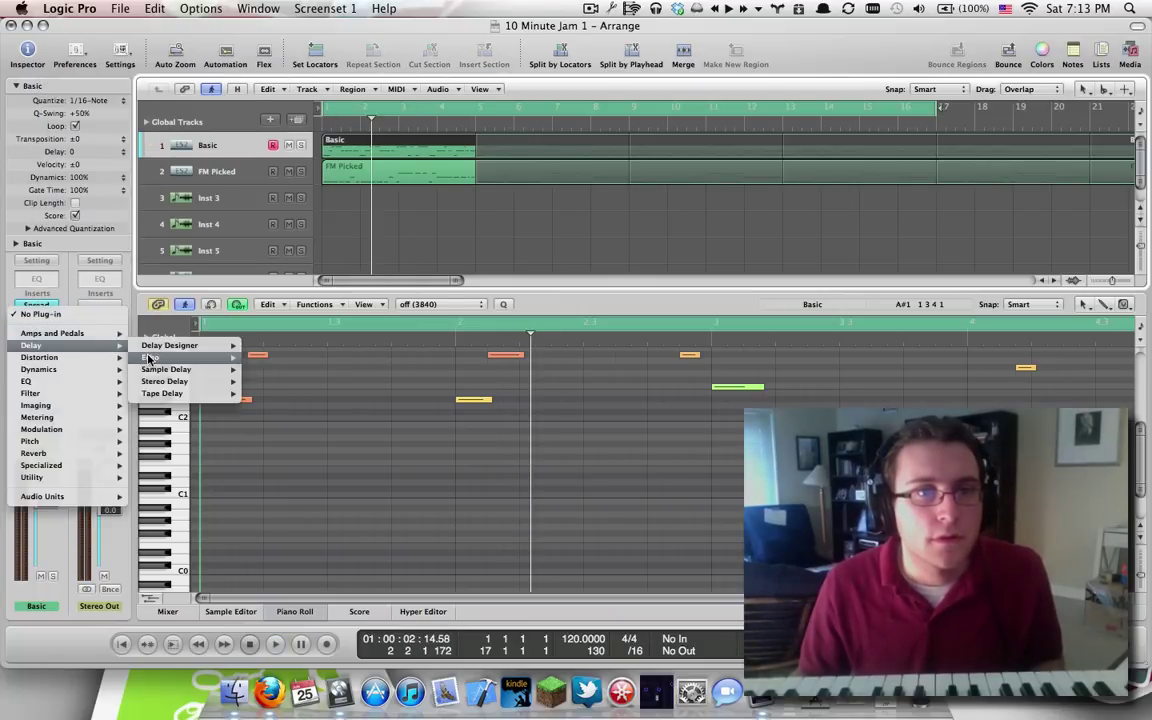
left_click(150, 357)
key("space")
left_click_drag(268, 170, 247, 161)
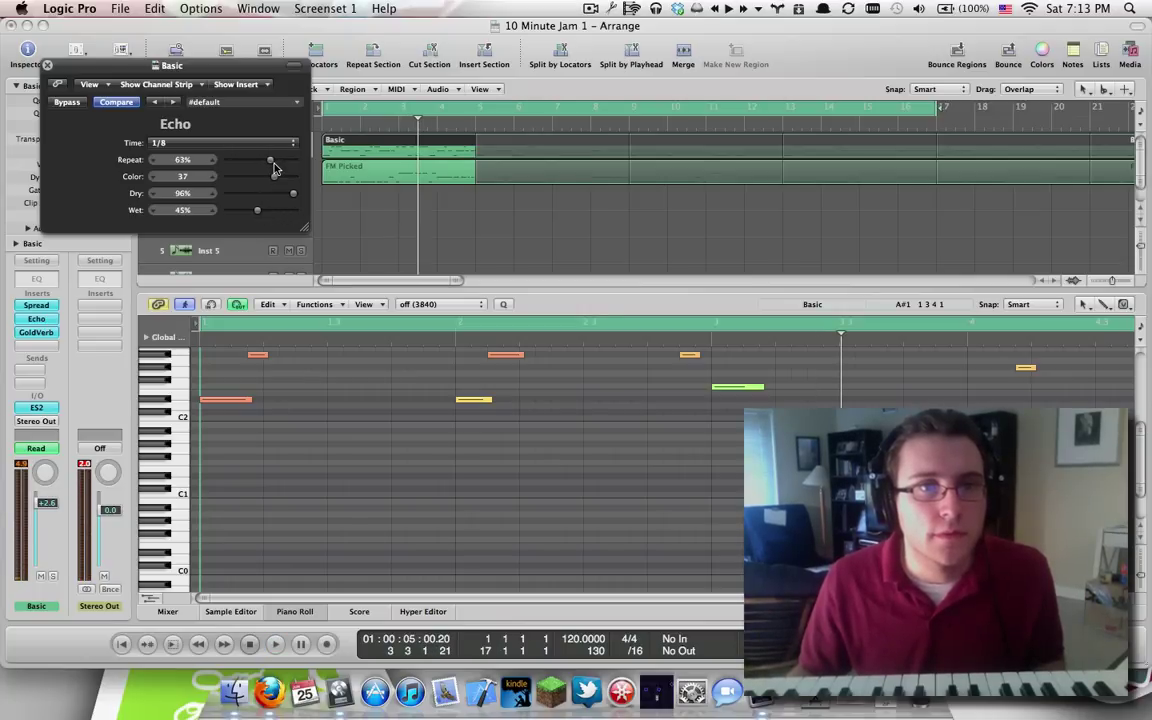
left_click_drag(284, 165, 286, 165)
key("space")
left_click_drag(255, 211, 253, 216)
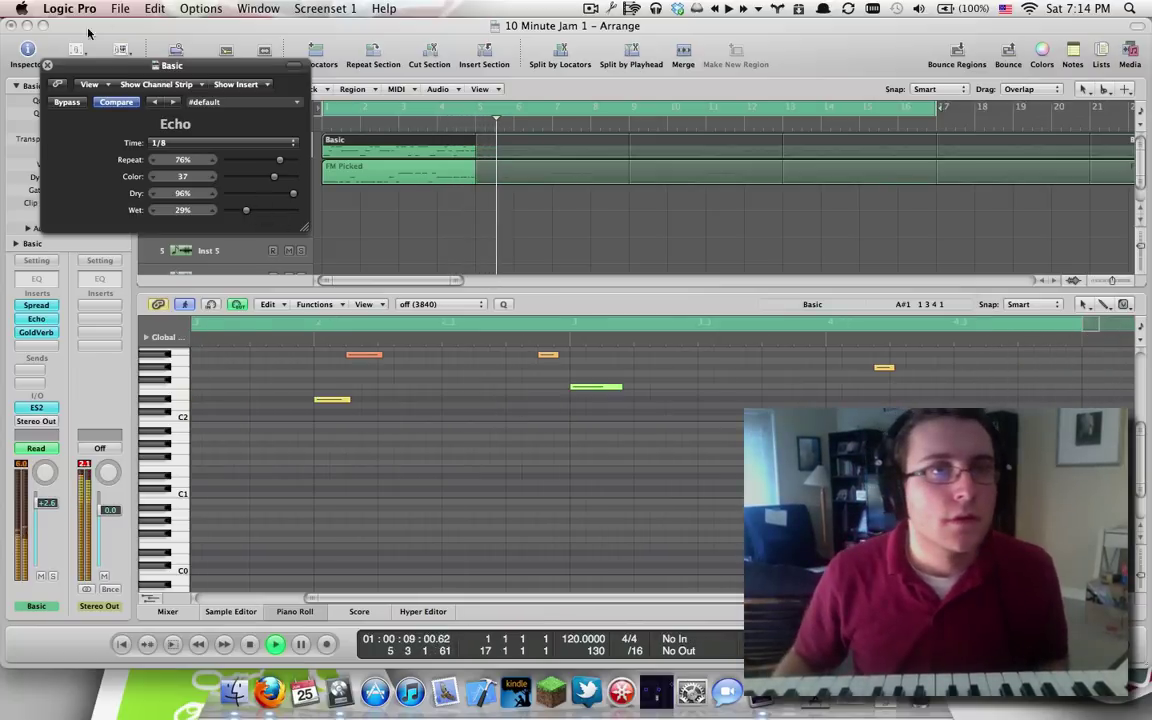
left_click(46, 66)
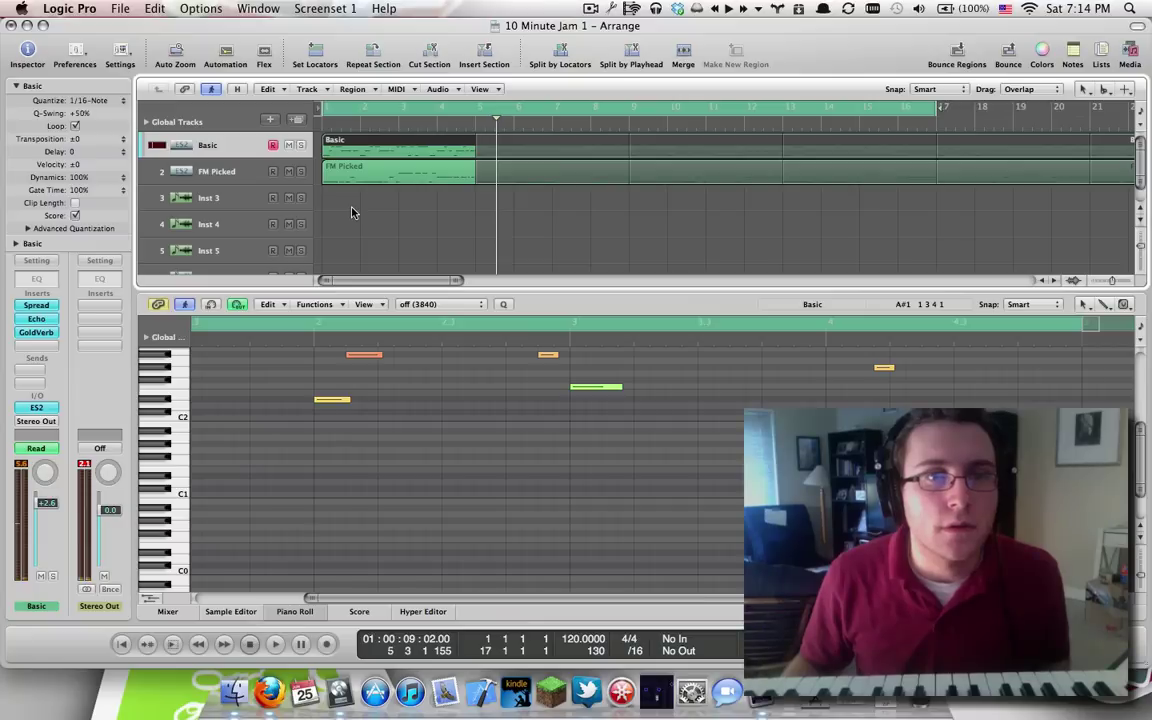
- Load an Ultrabeat drum synth on the Inst 3 track and move its editor aside
left_click(351, 212)
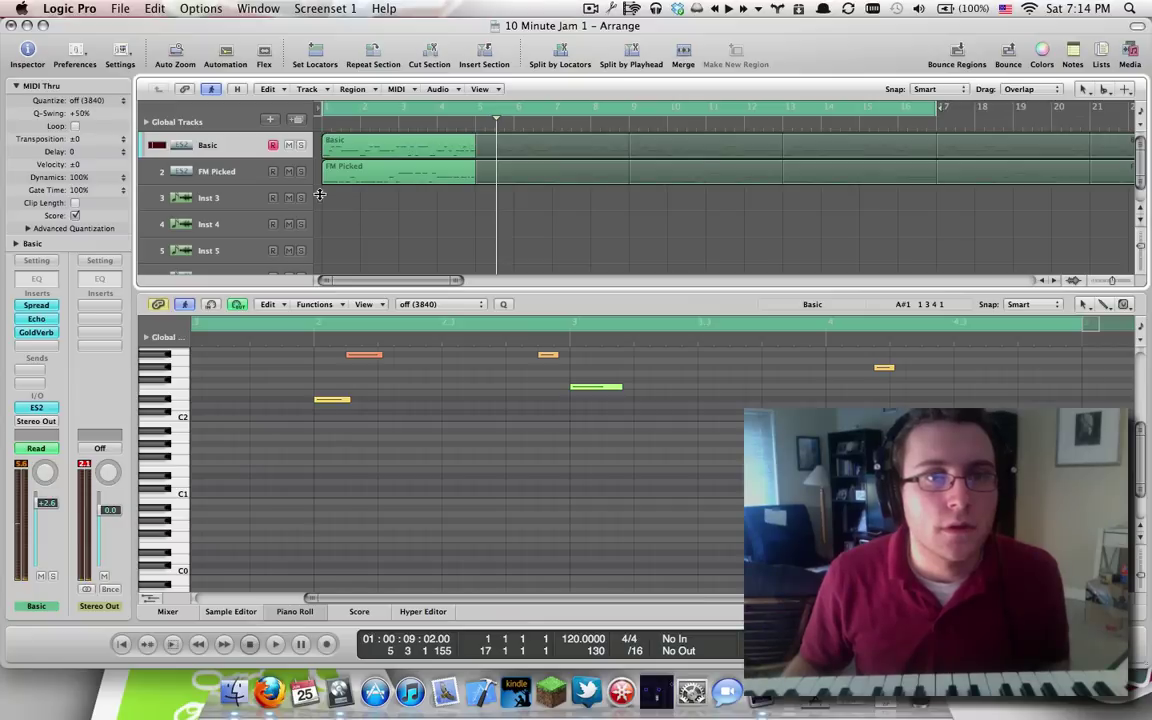
left_click(245, 197)
left_click(55, 410)
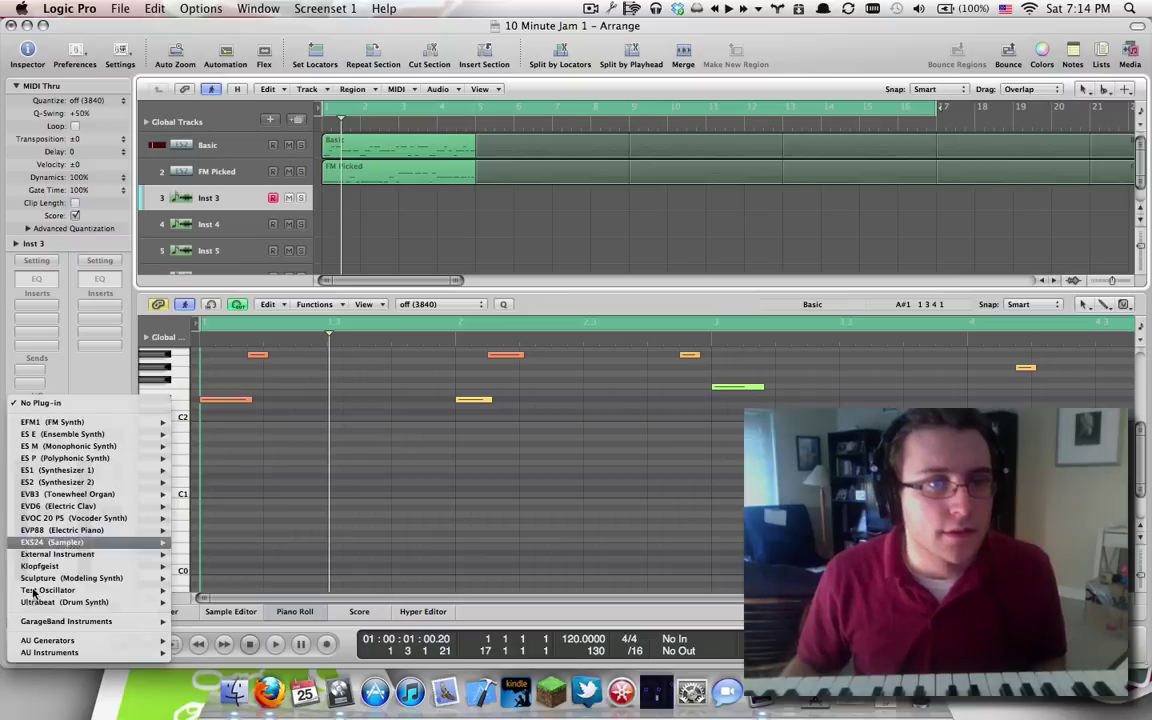
mouse_move(150, 602)
left_click(190, 603)
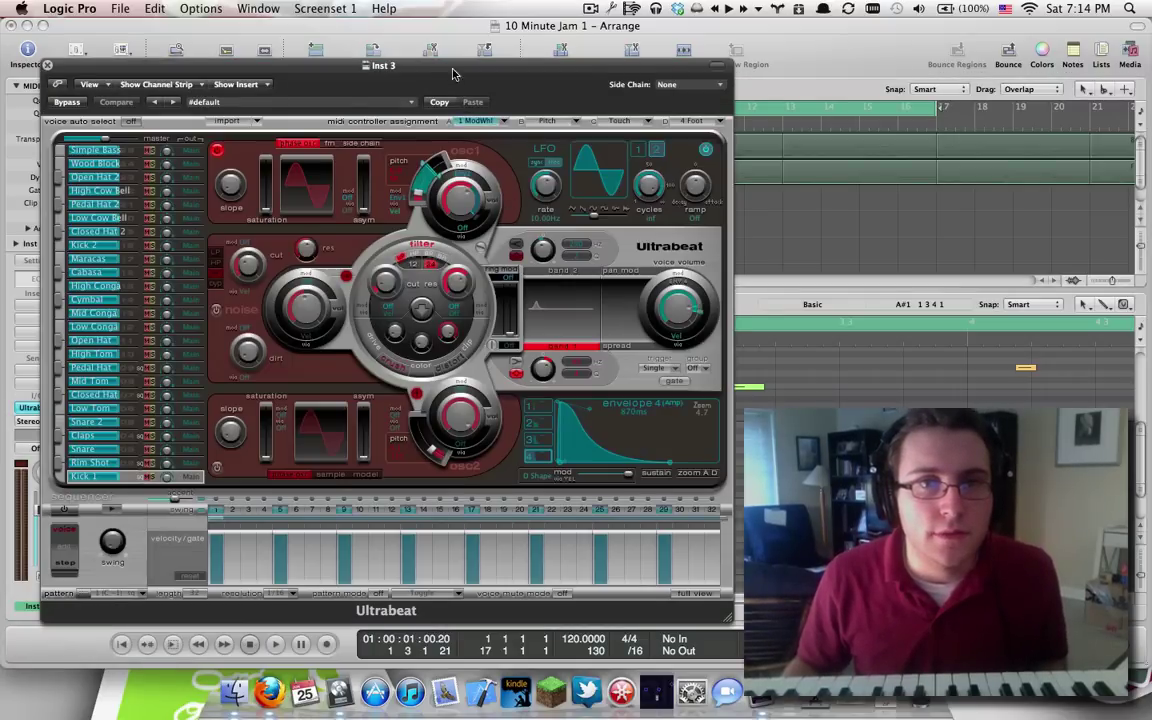
left_click_drag(452, 73, 577, 81)
- Audition Ultrabeat presets from the library's 01 Drum Kits folder, including Classic Dub Kit 02, and load Classic Electro Kit
left_click(1128, 53)
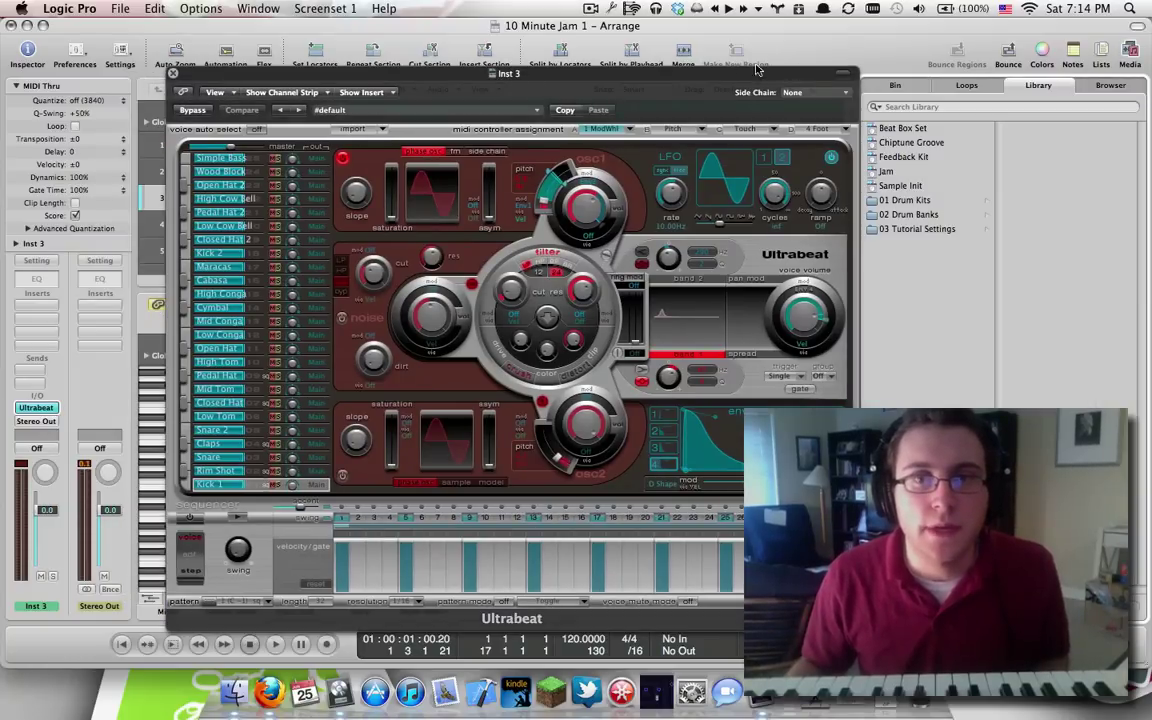
left_click_drag(700, 80, 604, 77)
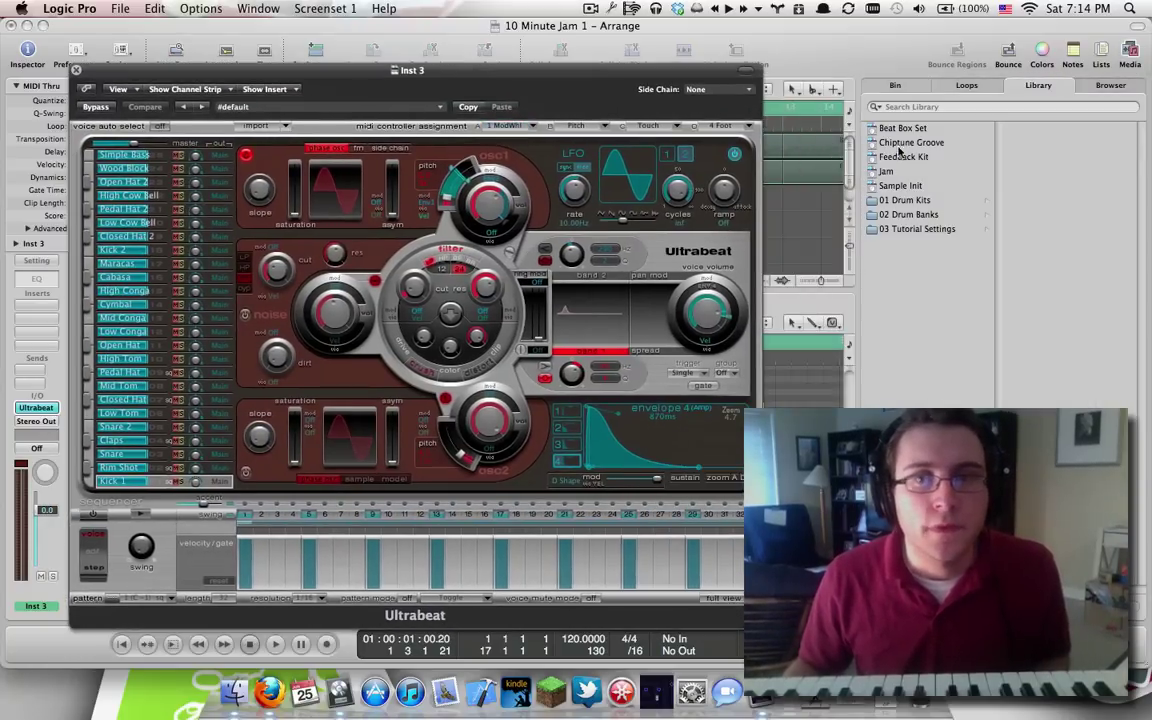
left_click(905, 203)
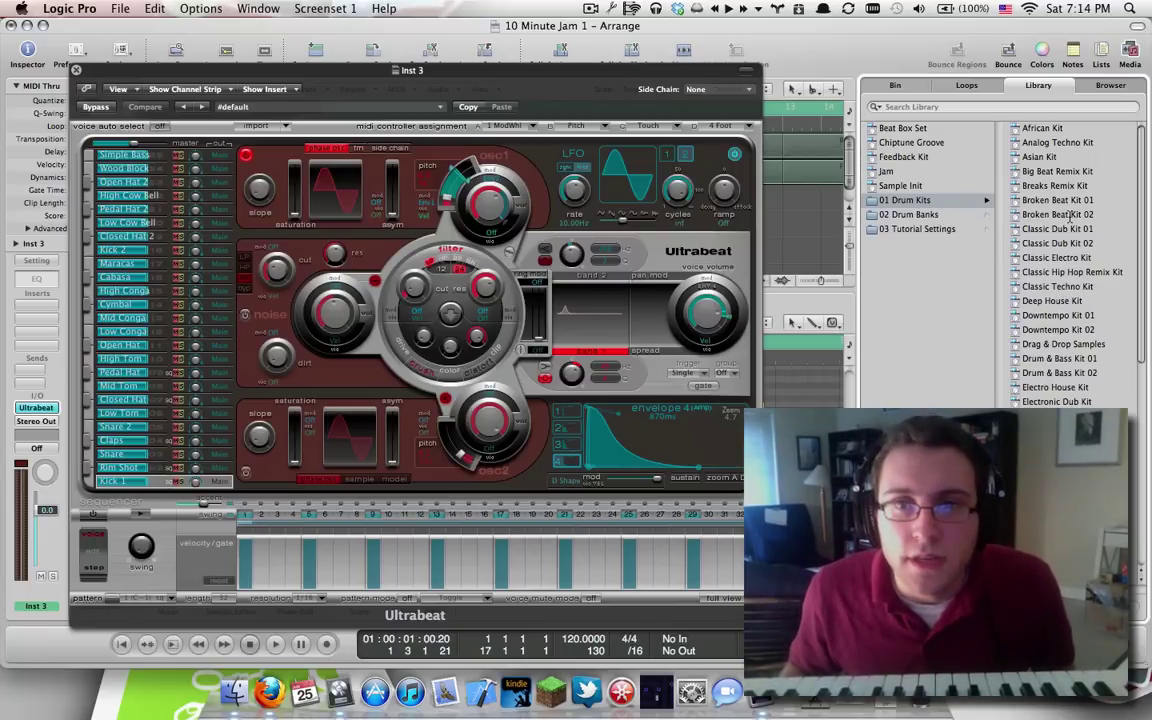
scroll(1065, 272, "down", 3)
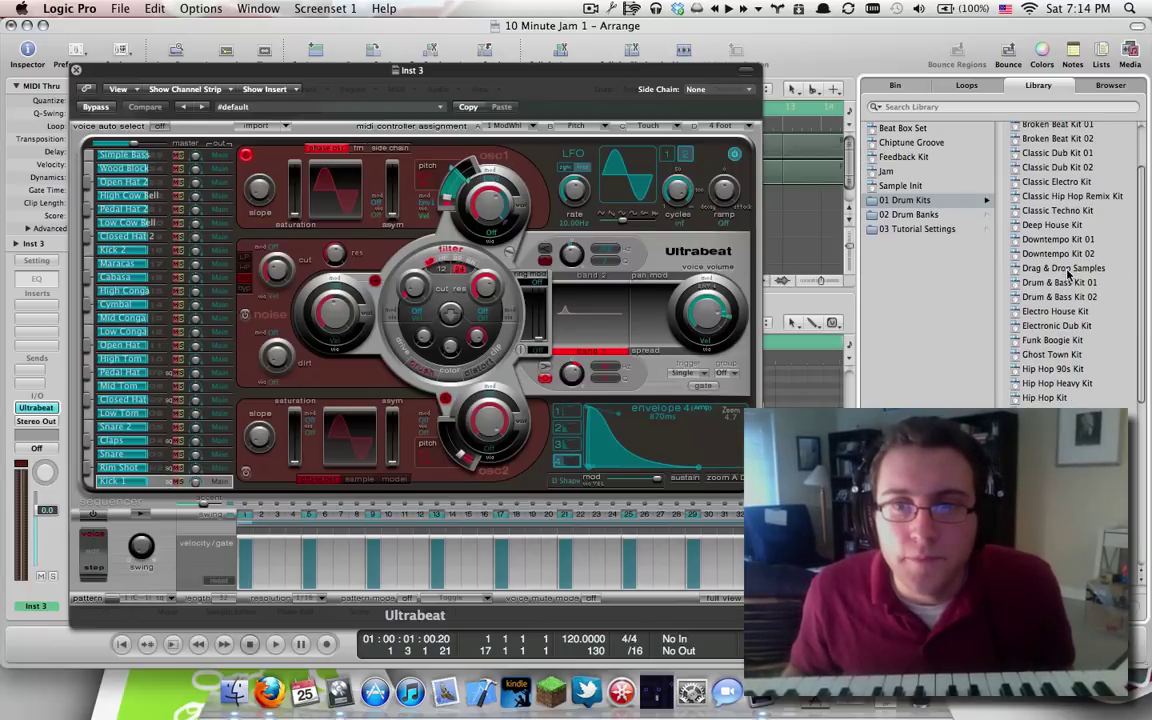
left_click(1061, 168)
left_click(1055, 195)
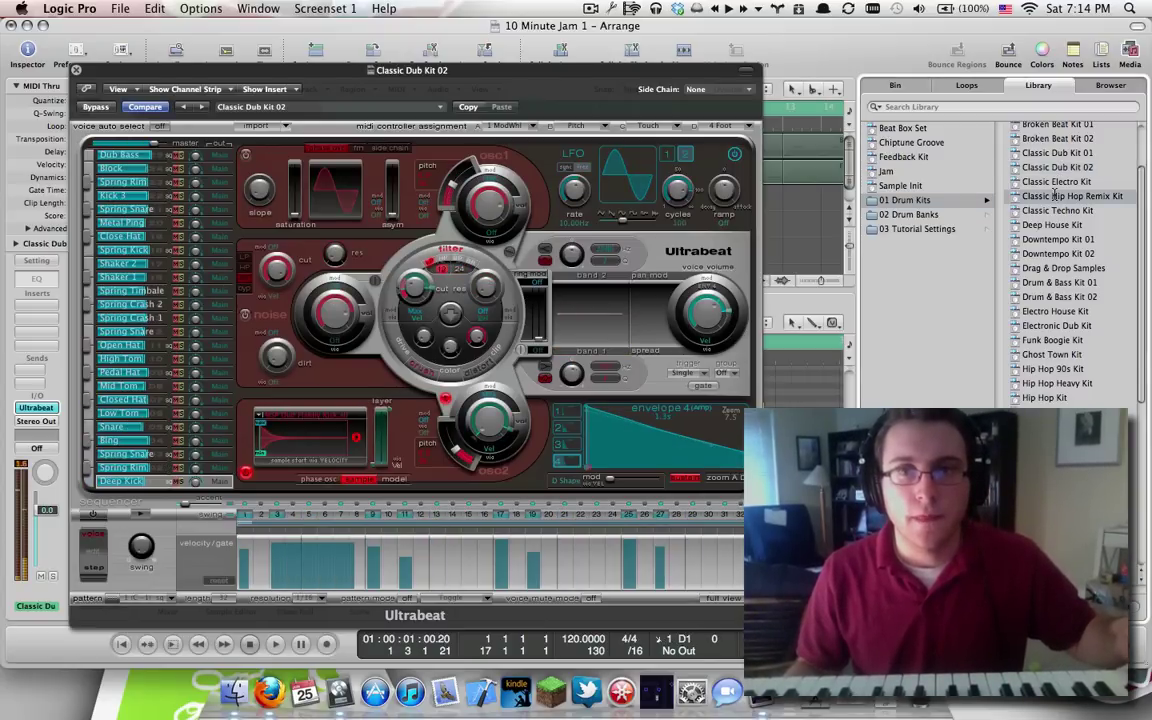
left_click(1055, 182)
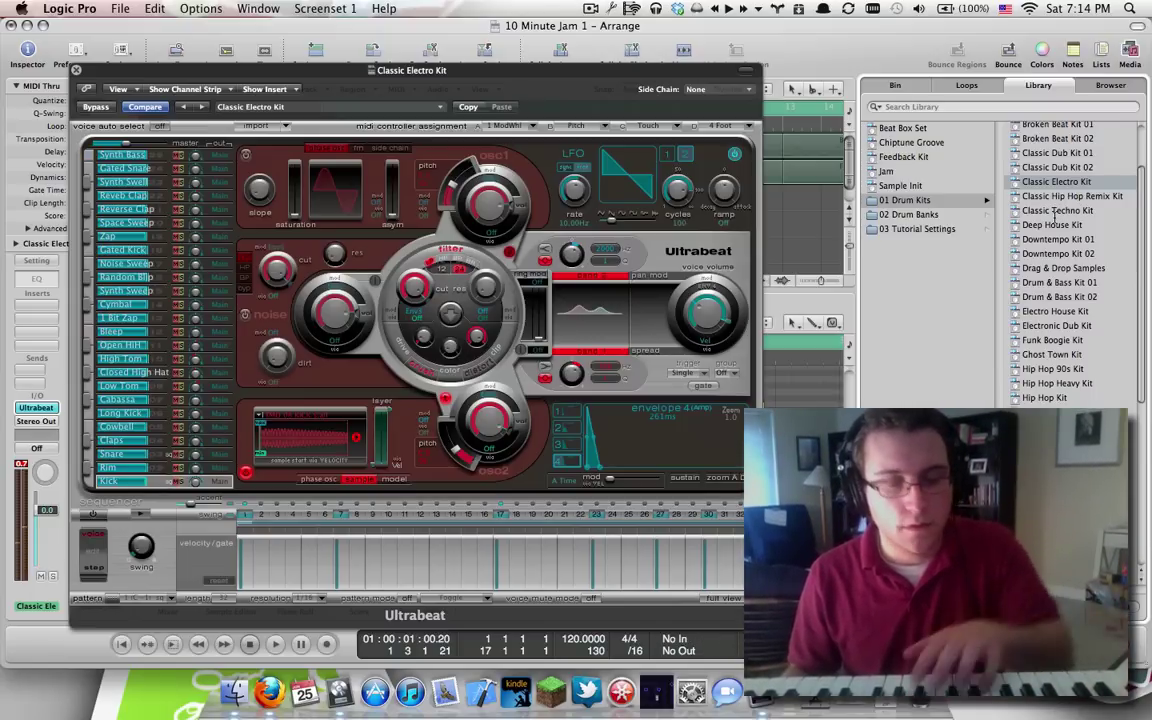
- Audition further Ultrabeat presets, including Classic Techno Kit, Deep House Kit and Downtempo Kit 01, and load Drum & Bass Kit 01
left_click(1055, 211)
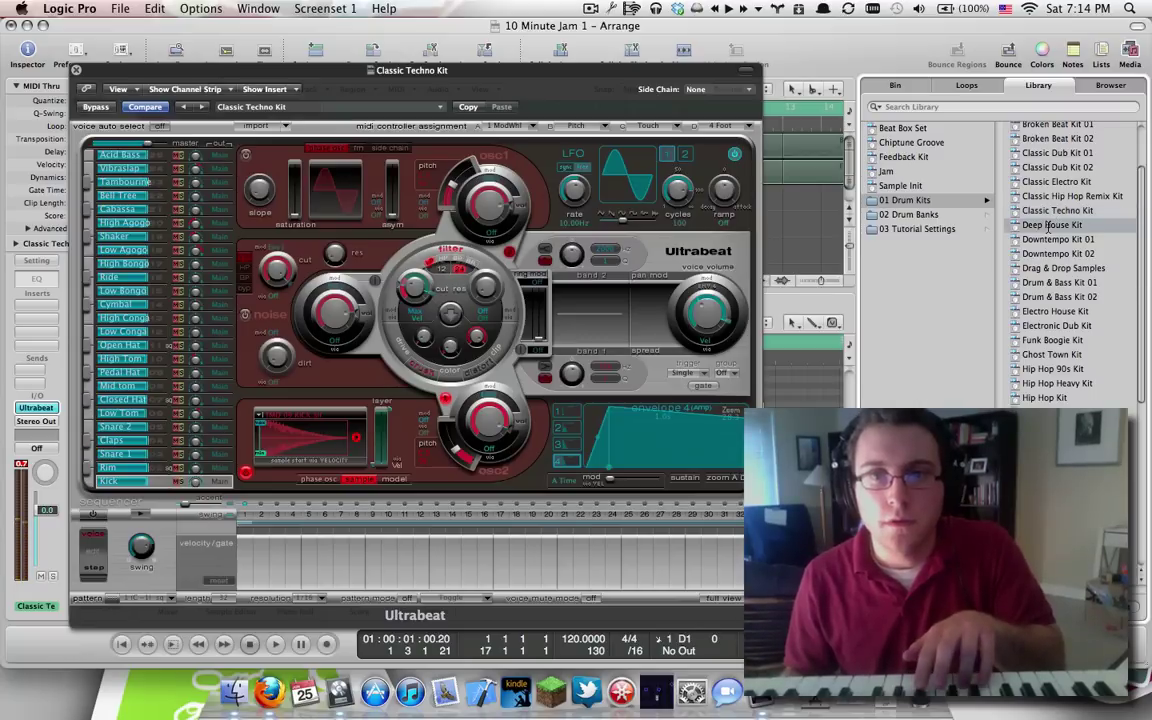
left_click(1048, 226)
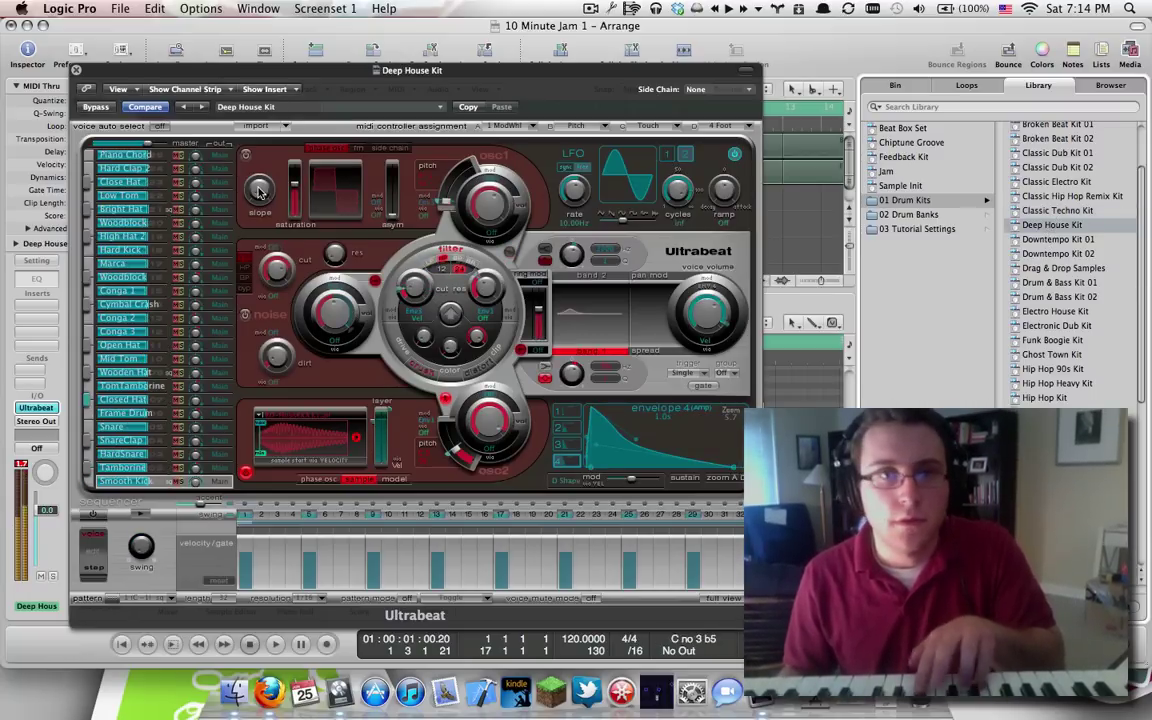
left_click(1067, 240)
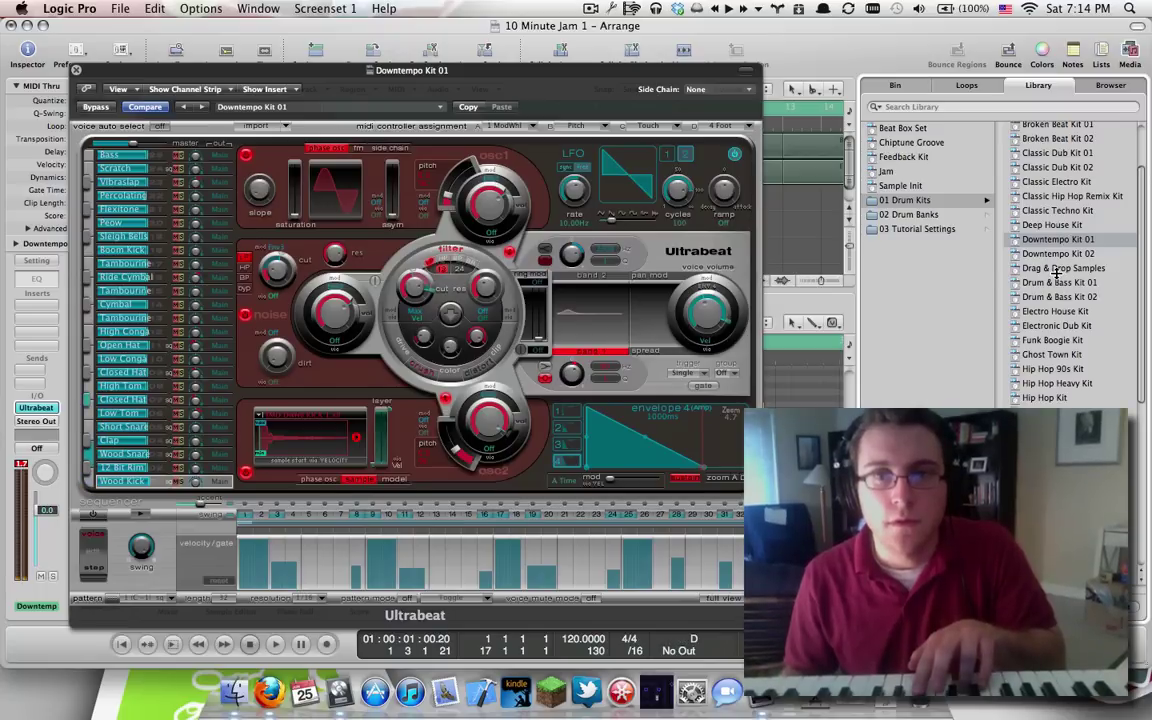
left_click(1056, 269)
left_click(1054, 283)
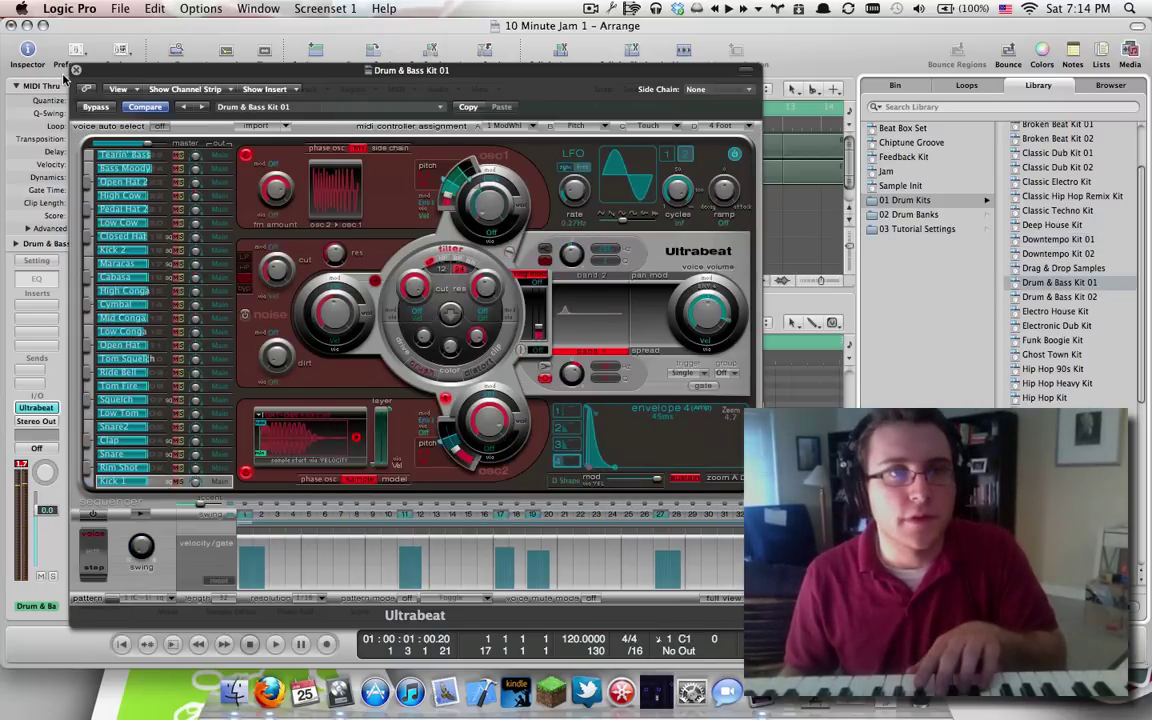
- Show Ultrabeat's step grid in full view, start its sequencer, and clear all steps of the kit's existing pattern
left_click_drag(100, 68, 110, 36)
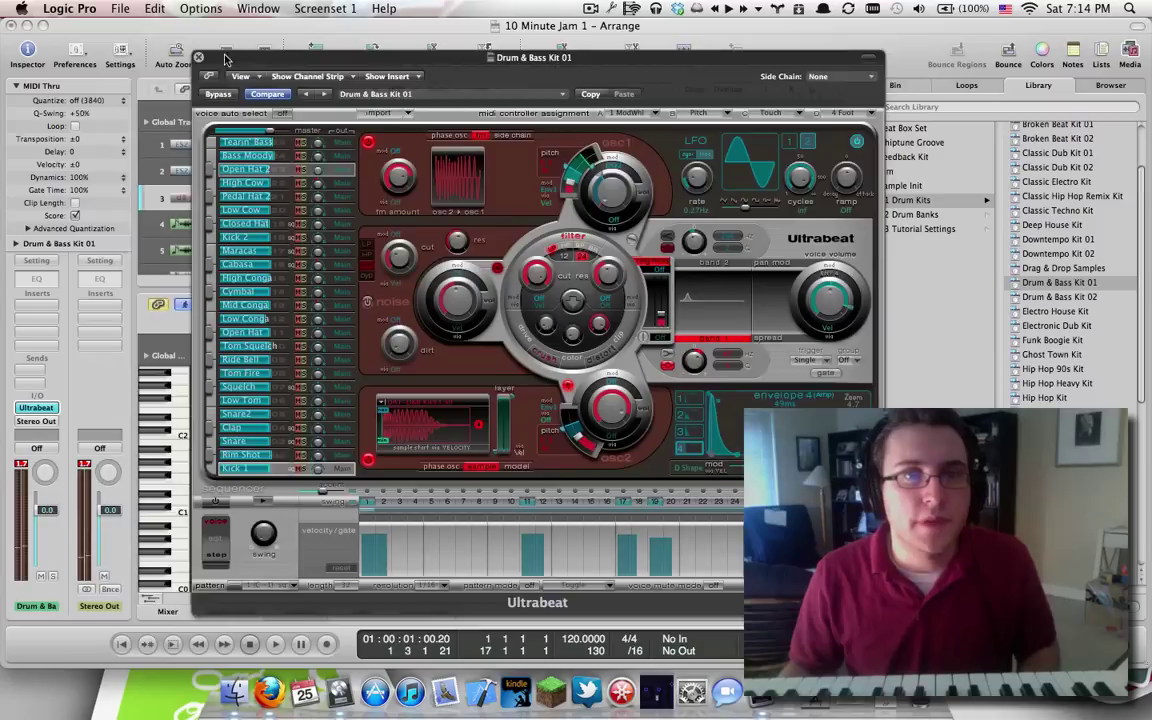
left_click(744, 567)
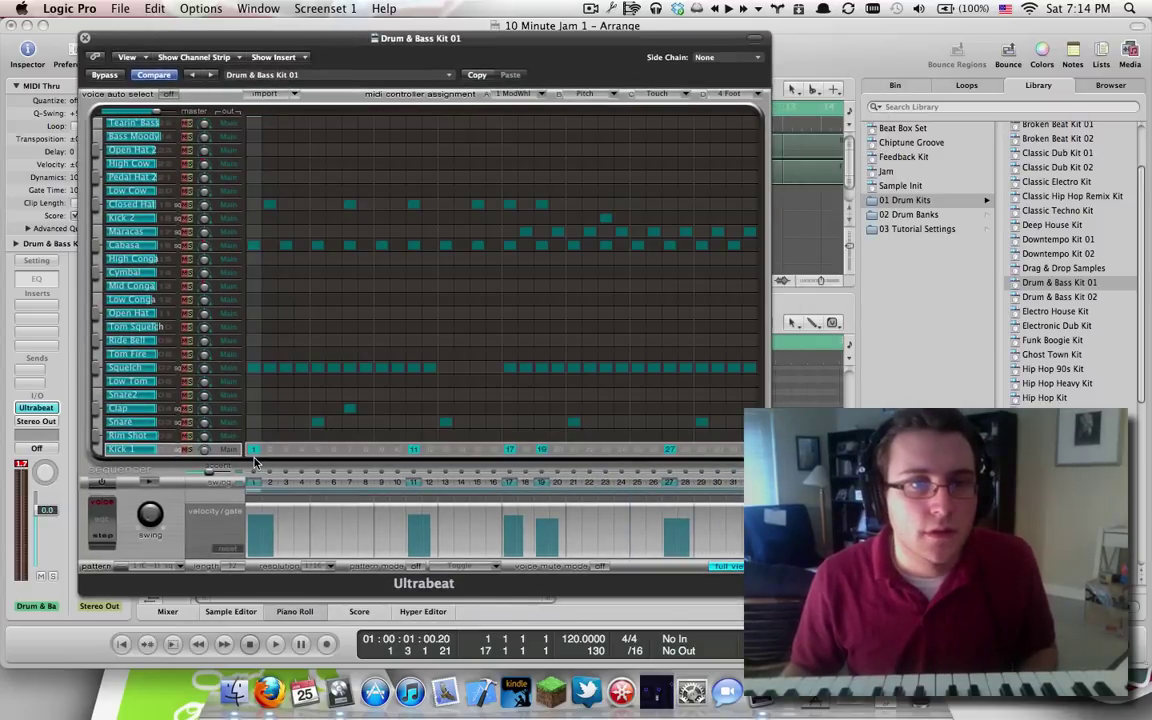
left_click(150, 484)
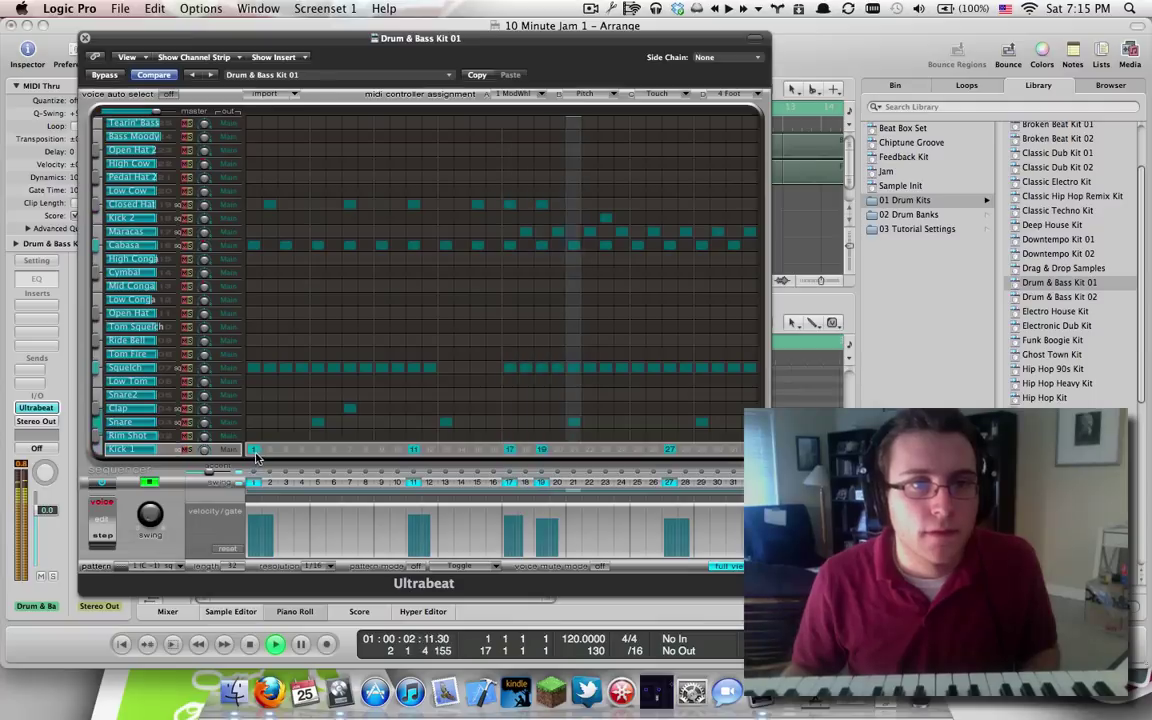
left_click_drag(254, 451, 751, 182)
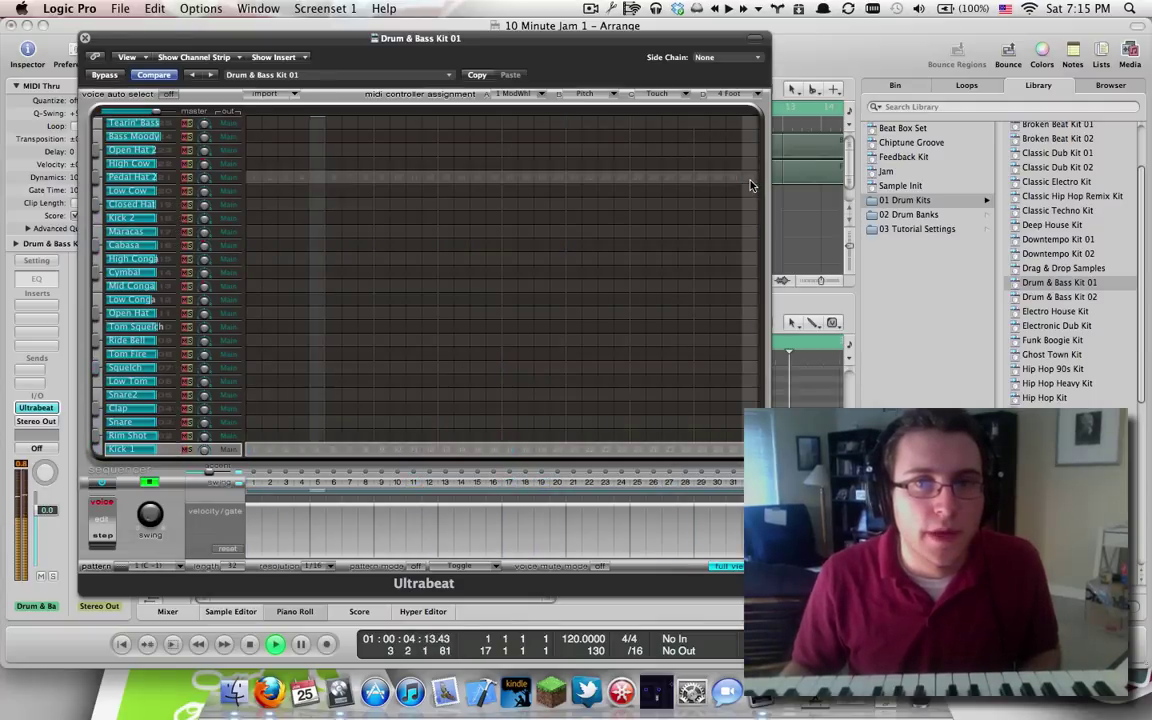
- Program Kick 1 hits on steps 1, 8, 11, 15 and 17, resetting the voice's step velocity and gate values
key("space")
left_click(255, 450)
key("space")
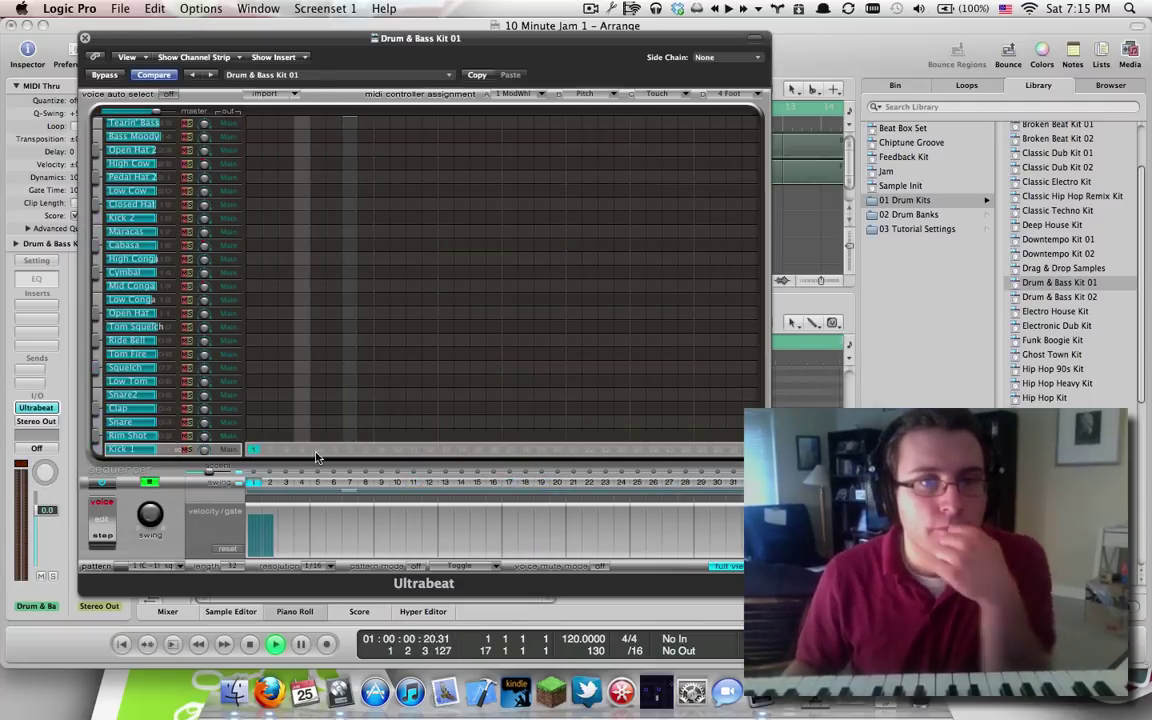
right_click(305, 522)
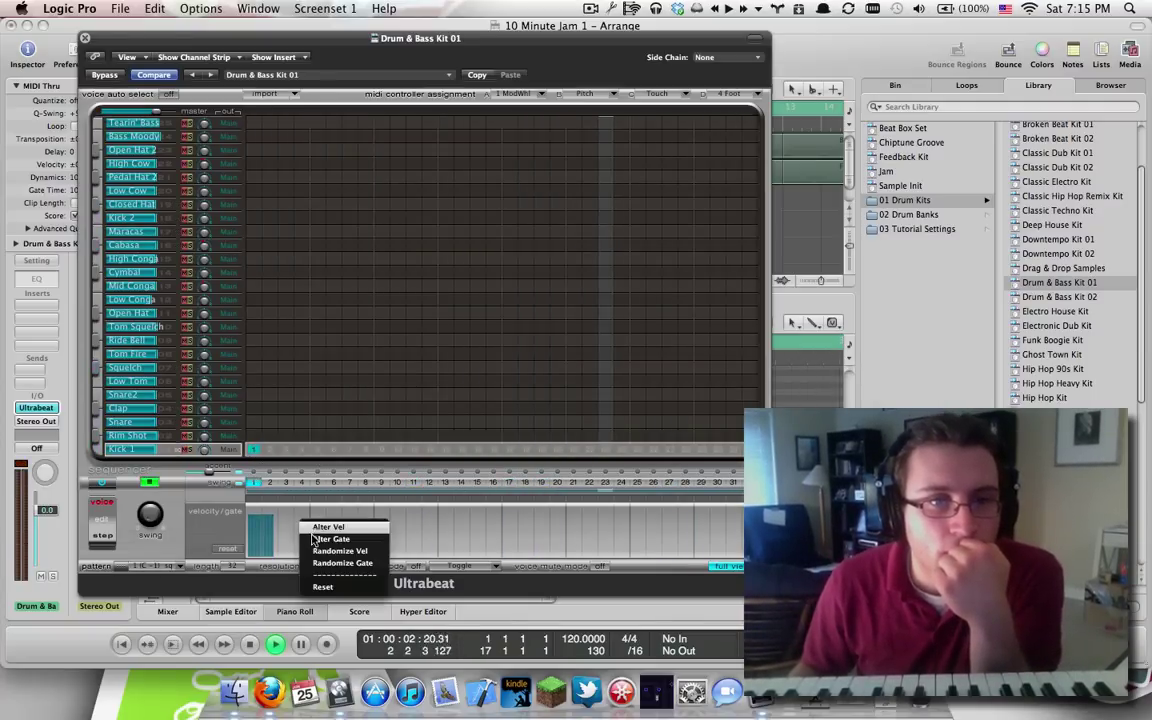
left_click(323, 587)
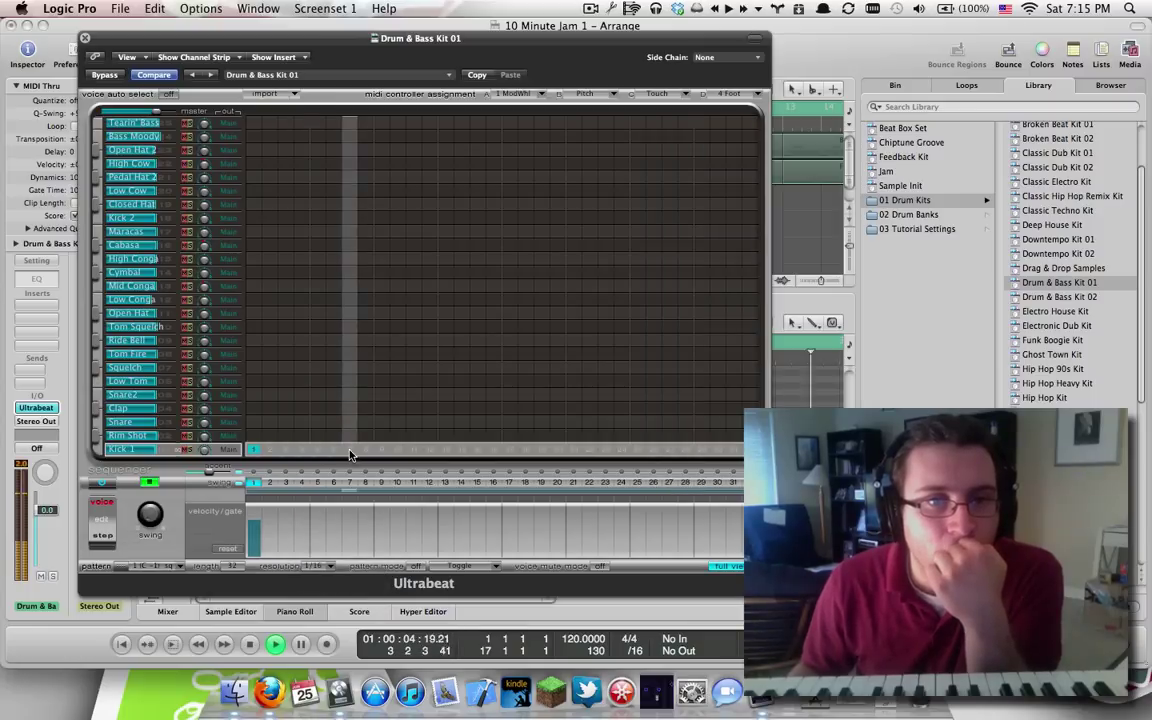
left_click(349, 450)
left_click(349, 450)
left_click(365, 450)
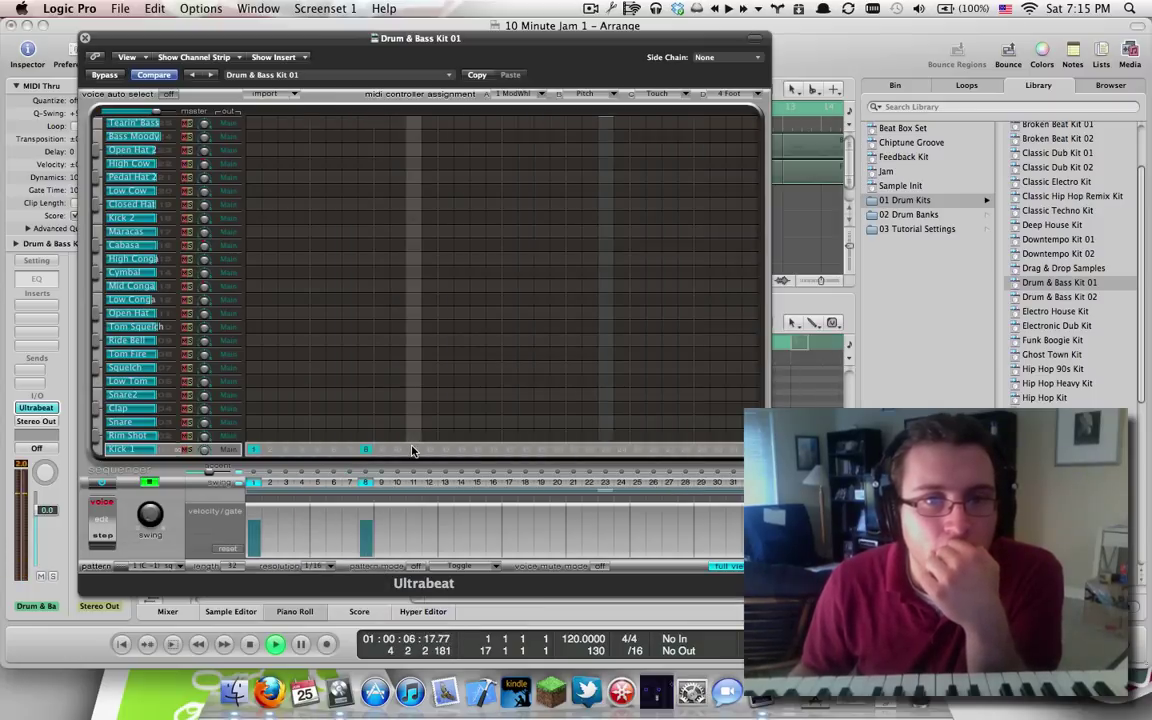
left_click(414, 450)
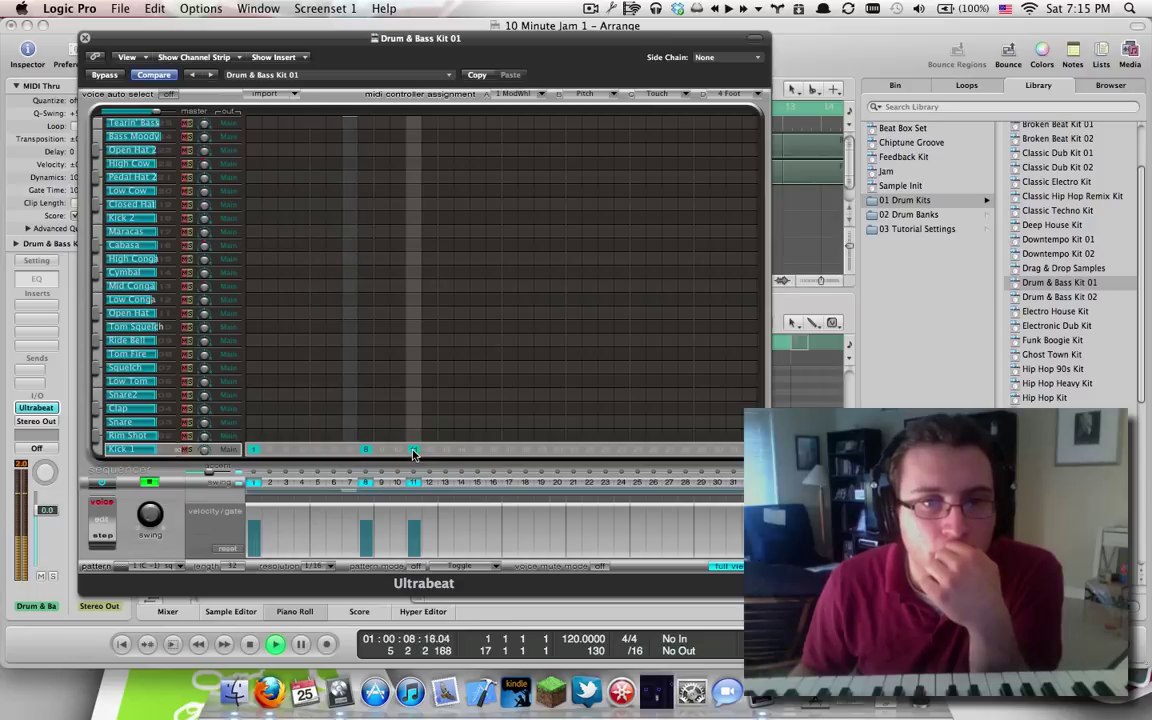
left_click(477, 450)
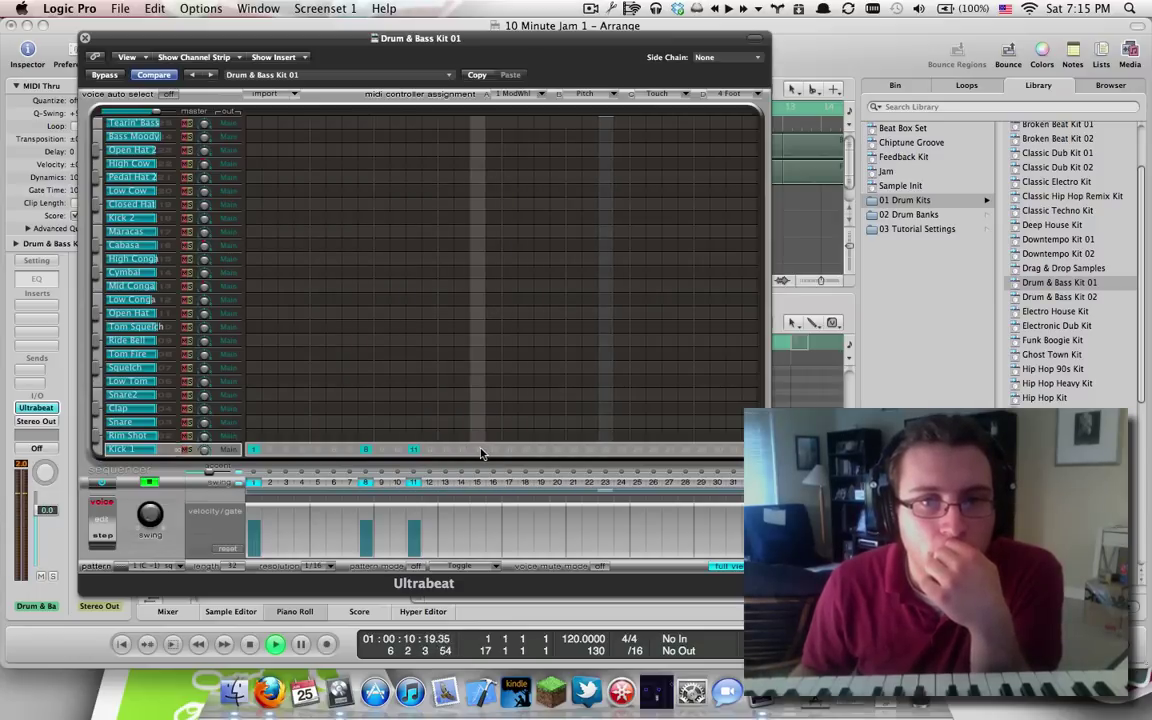
left_click(509, 450)
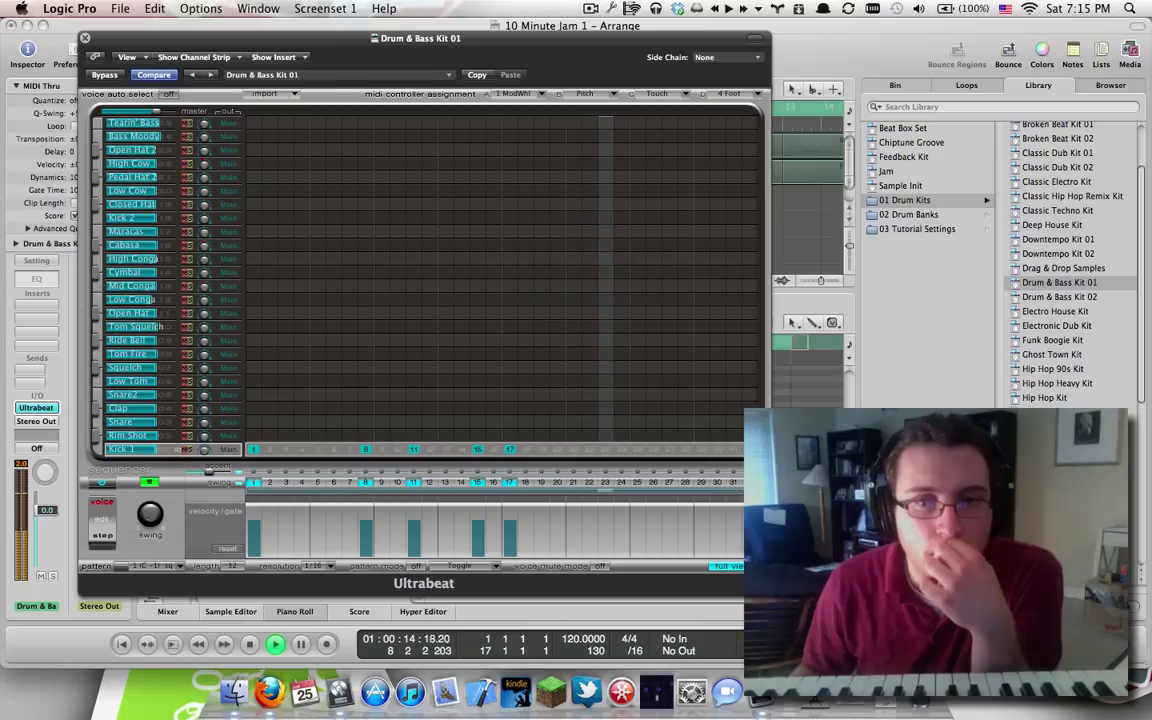
- Shorten the pattern length to 16 steps and place Snare hits on steps 5 and 13
left_click_drag(754, 491, 503, 497)
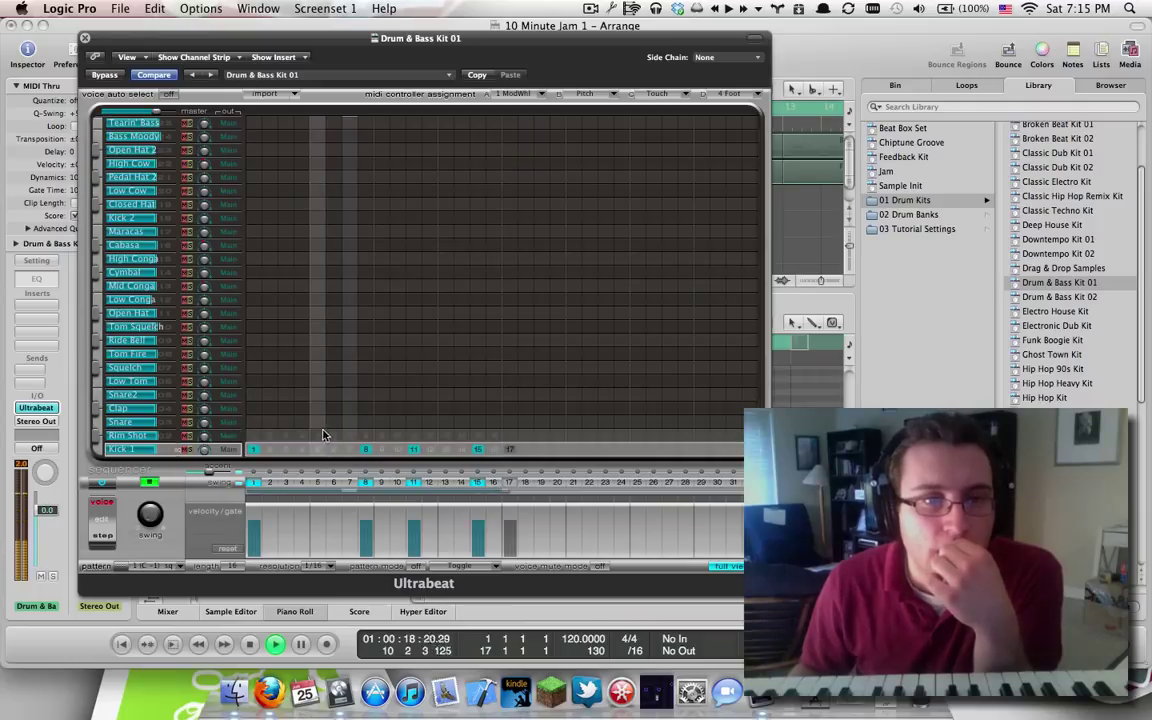
left_click(268, 422)
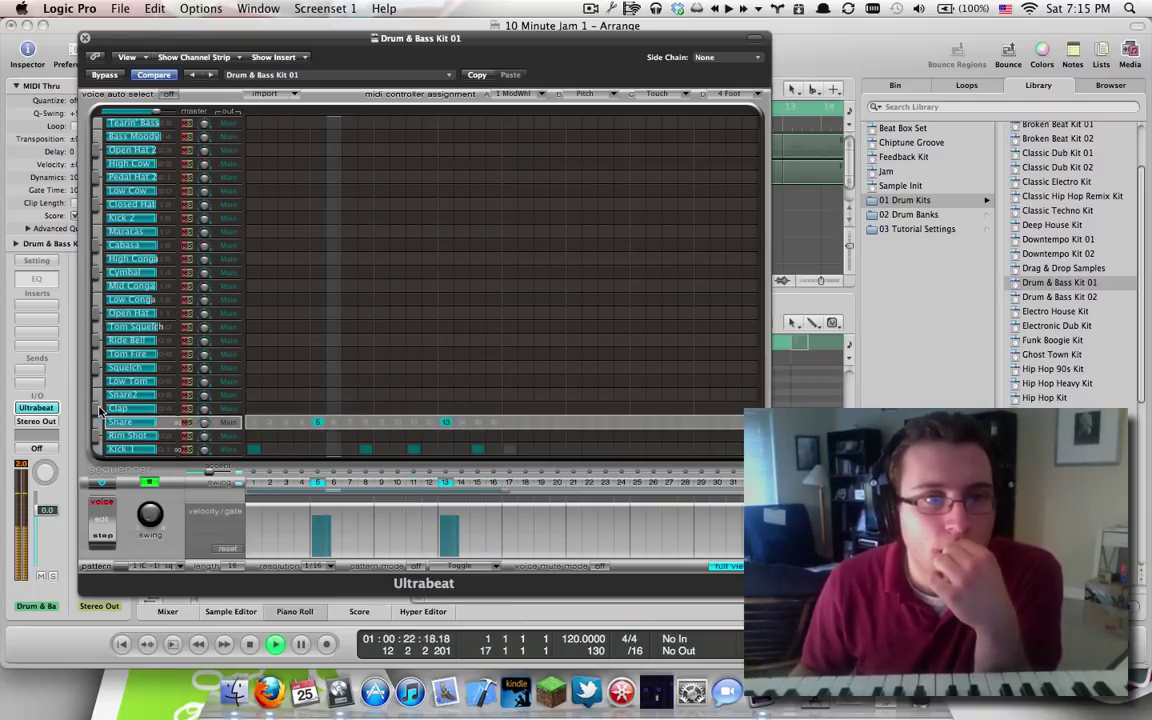
- Place Squelch hits on every odd step from 1 to 15
left_click(253, 369)
left_click(285, 369)
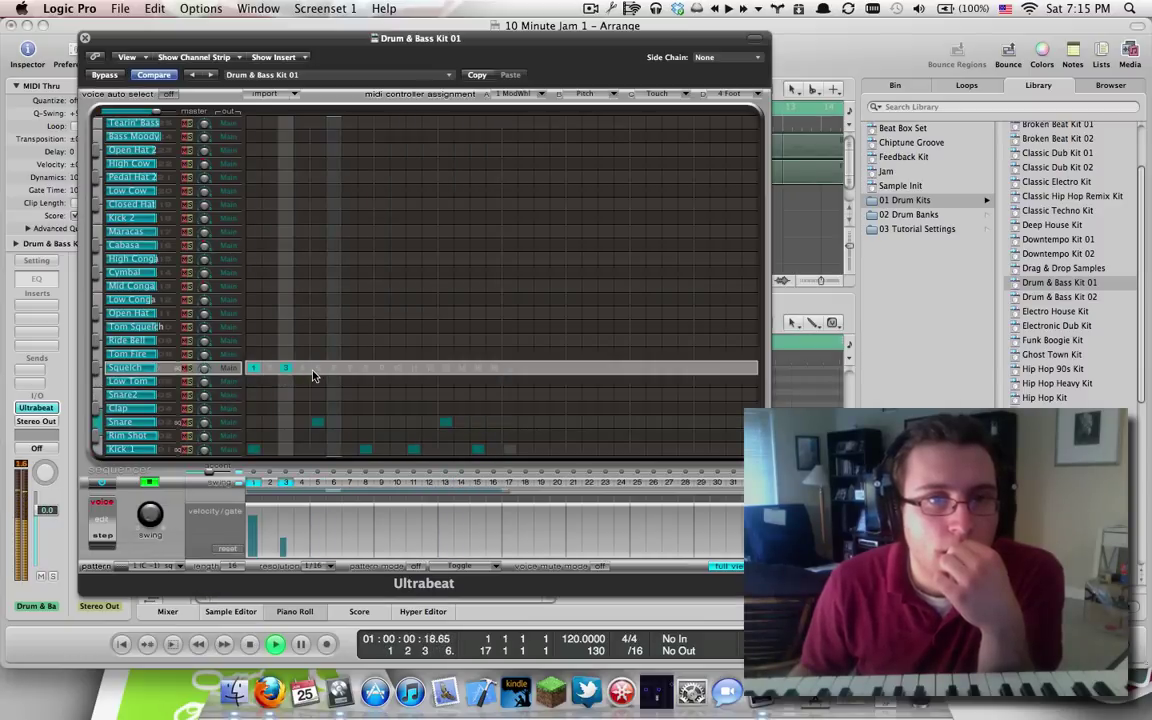
left_click(317, 369)
left_click(349, 369)
left_click(381, 369)
left_click(413, 369)
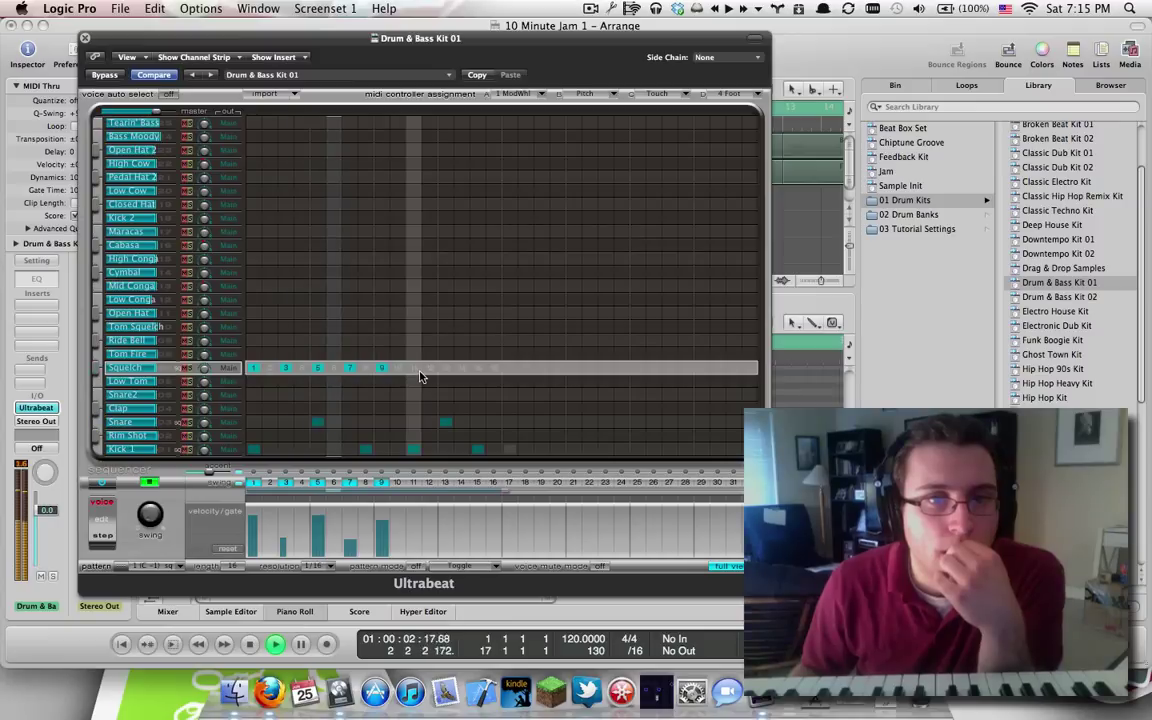
left_click(445, 369)
left_click(477, 369)
- Reset the Squelch steps, vary their velocities with Alter Vel, and slightly adjust the Squelch voice's volume
right_click(484, 525)
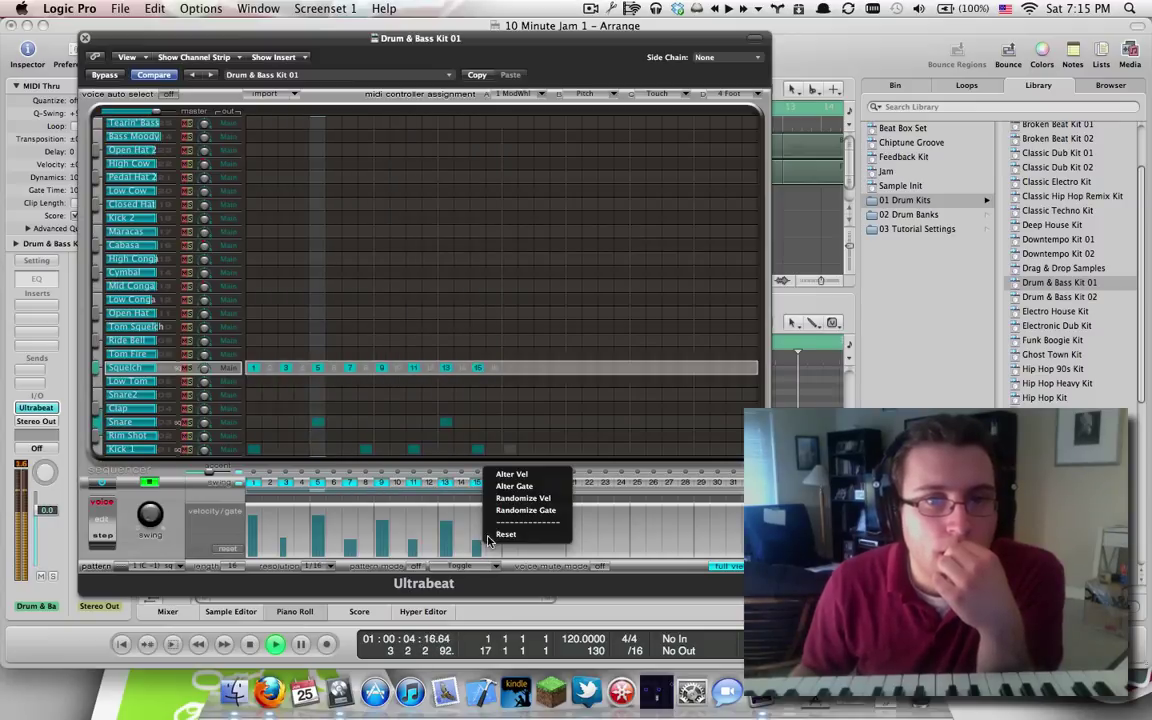
left_click(484, 530)
right_click(484, 530)
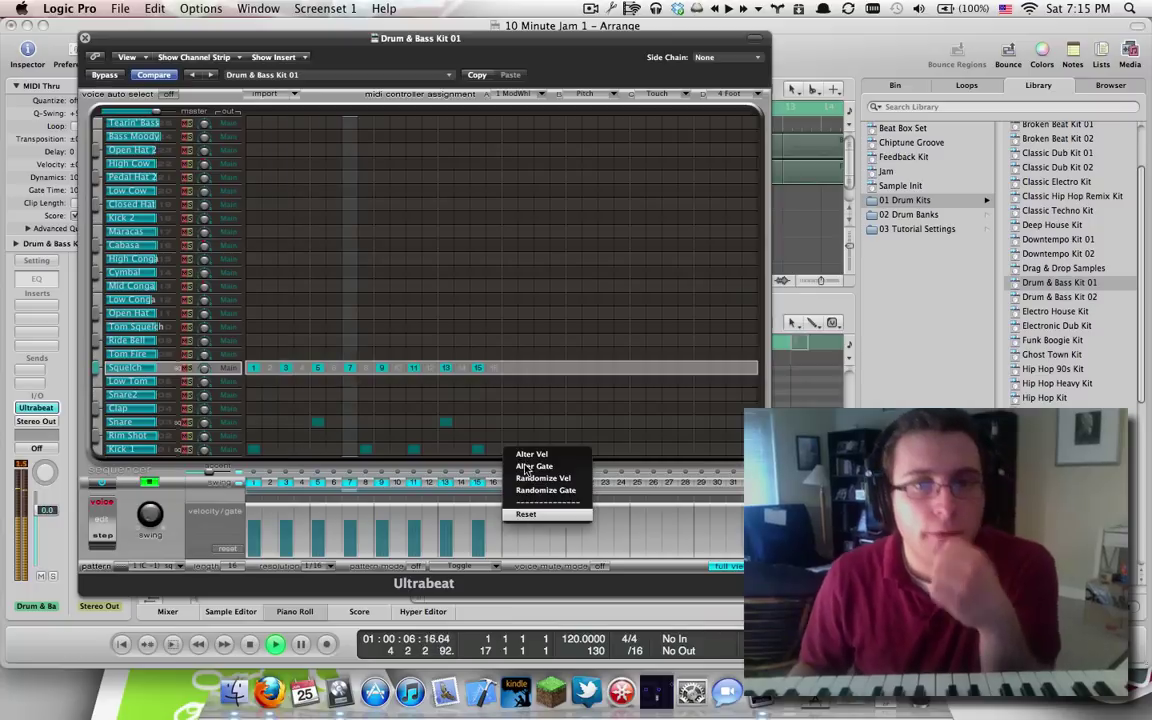
left_click(527, 455)
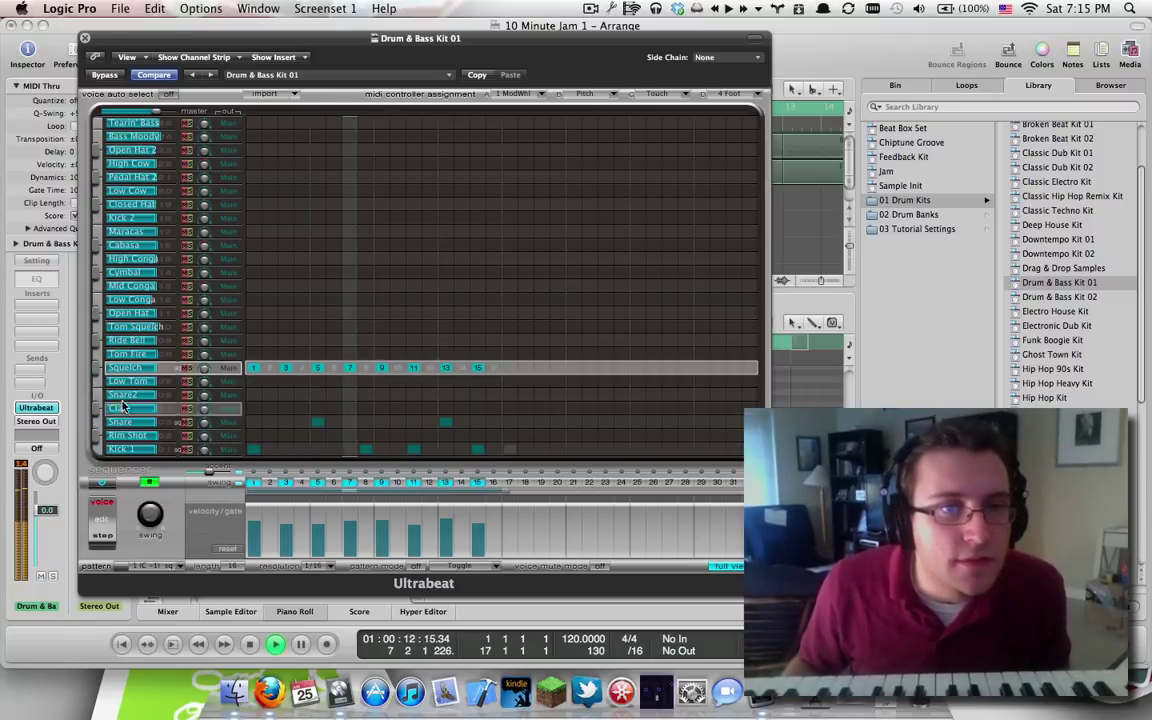
left_click_drag(129, 369, 135, 371)
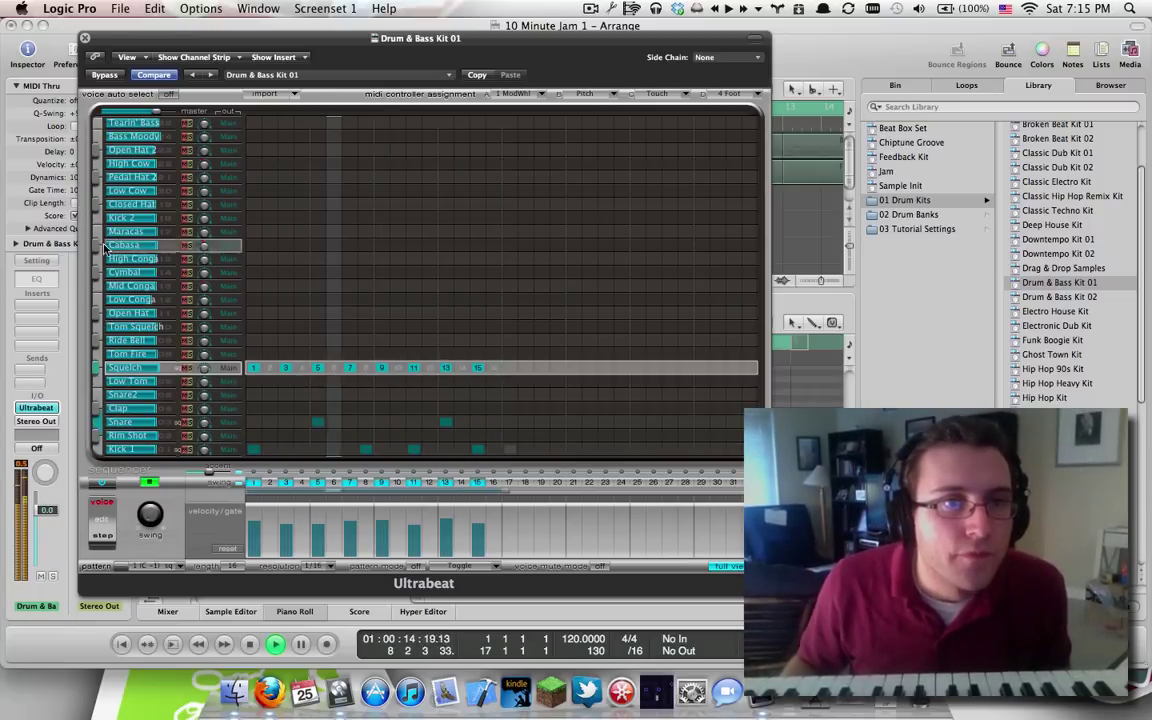
- Place Cabasa hits on steps 3, 7, 11 and 15, and slightly adjust the Cabasa voice's volume
left_click(285, 246)
left_click(349, 246)
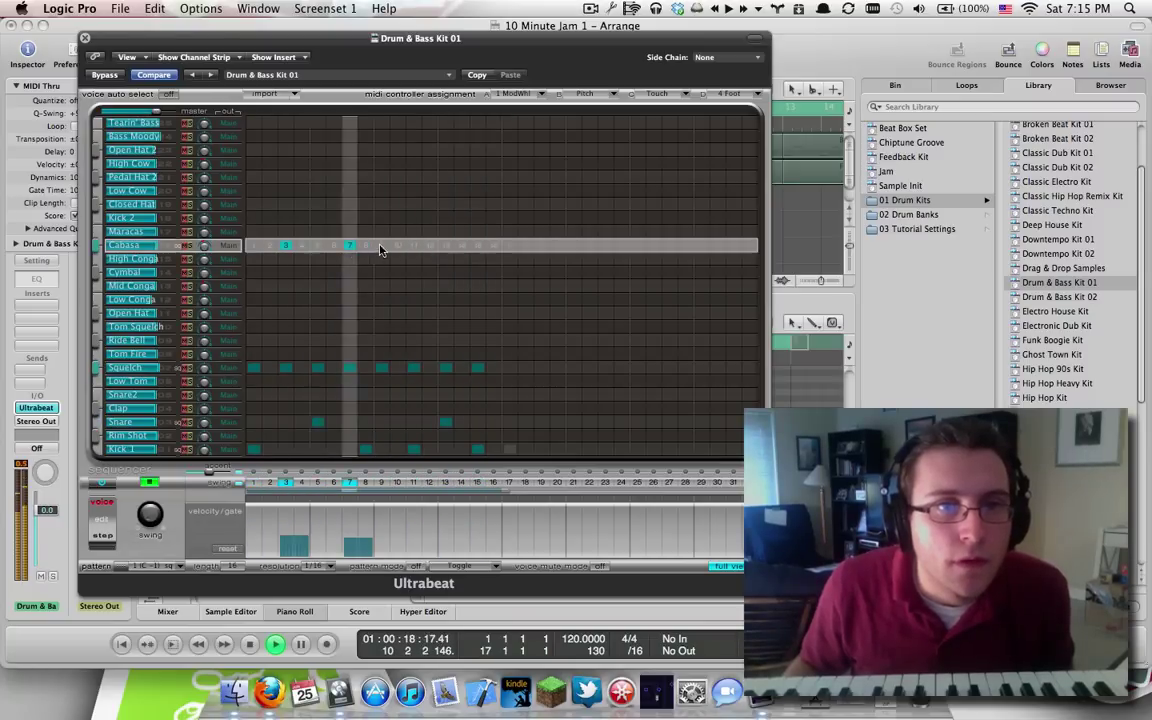
left_click(413, 246)
left_click(477, 247)
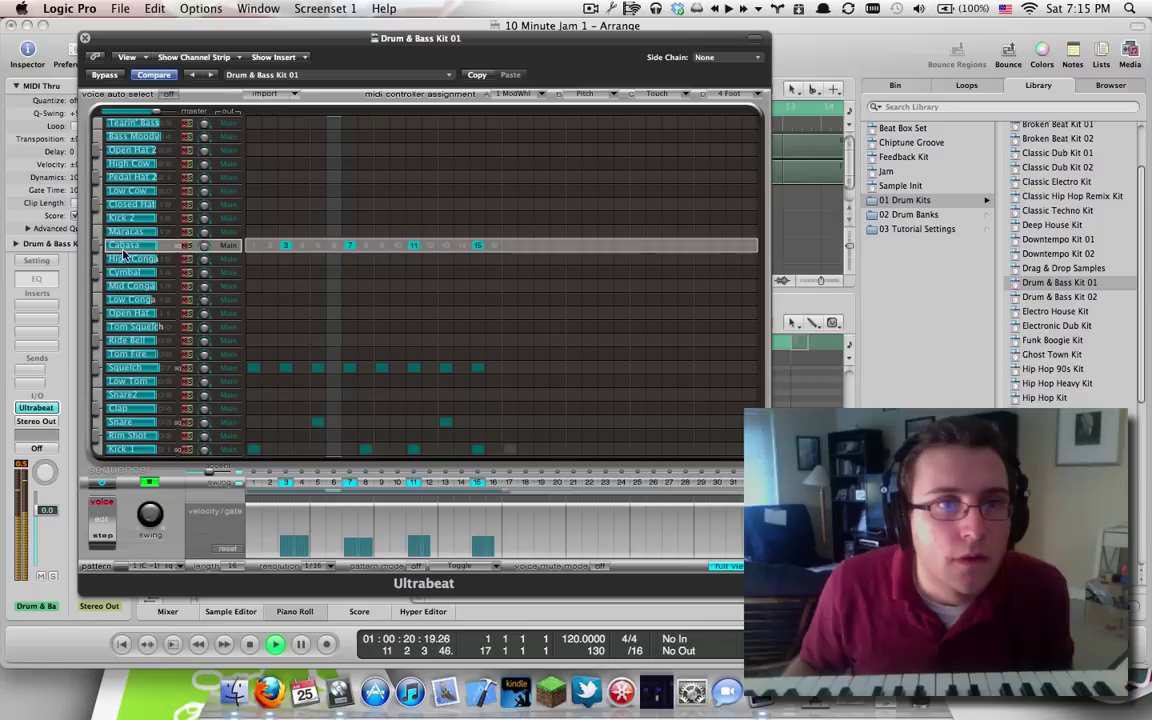
left_click_drag(120, 250, 125, 252)
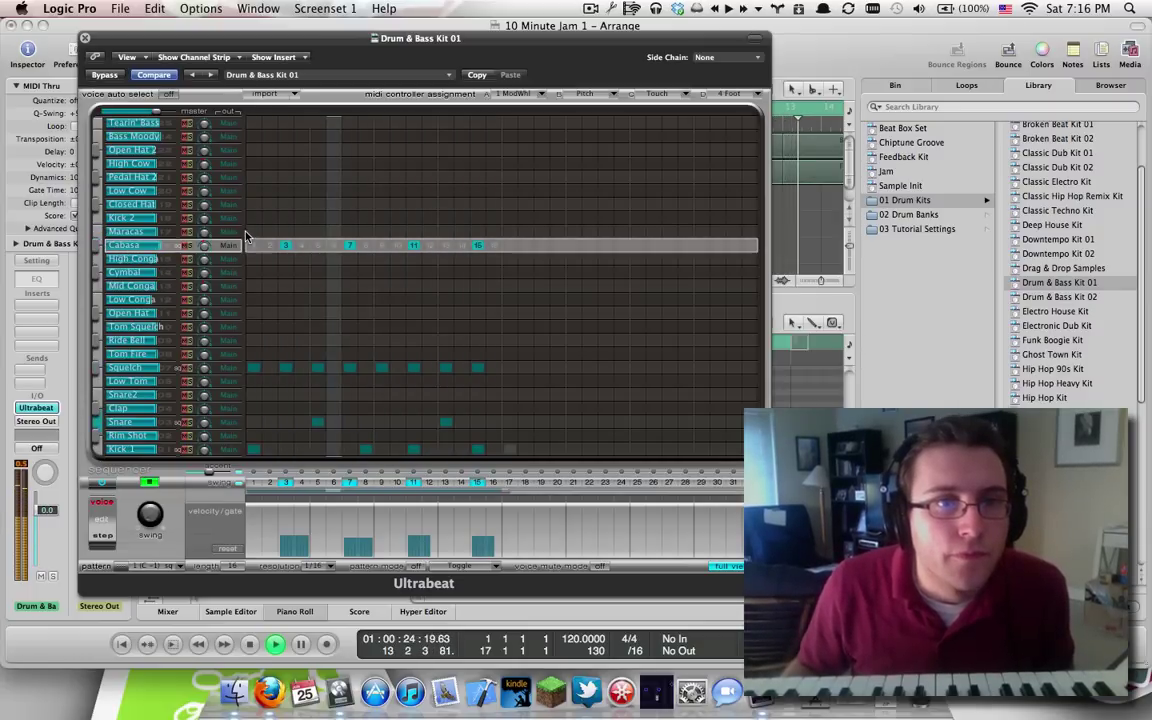
- Fill the Maracas row with hits on steps 1 to 16 and slightly vary their velocities
left_click_drag(251, 232, 496, 236)
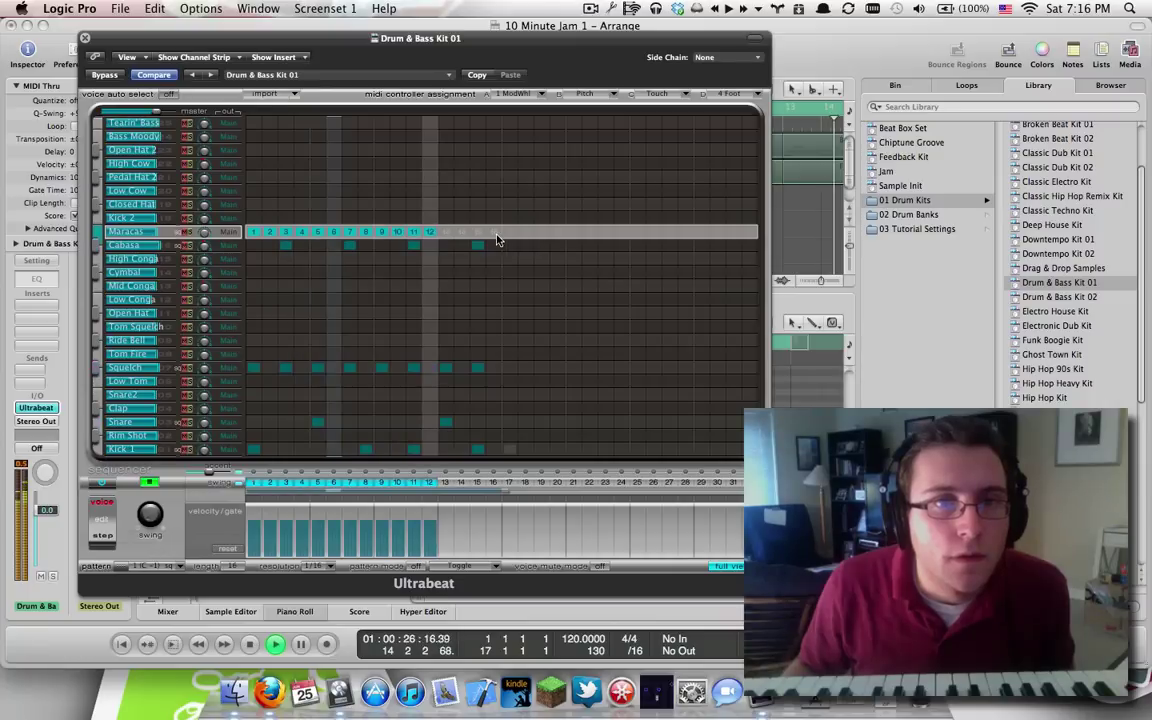
right_click(463, 514)
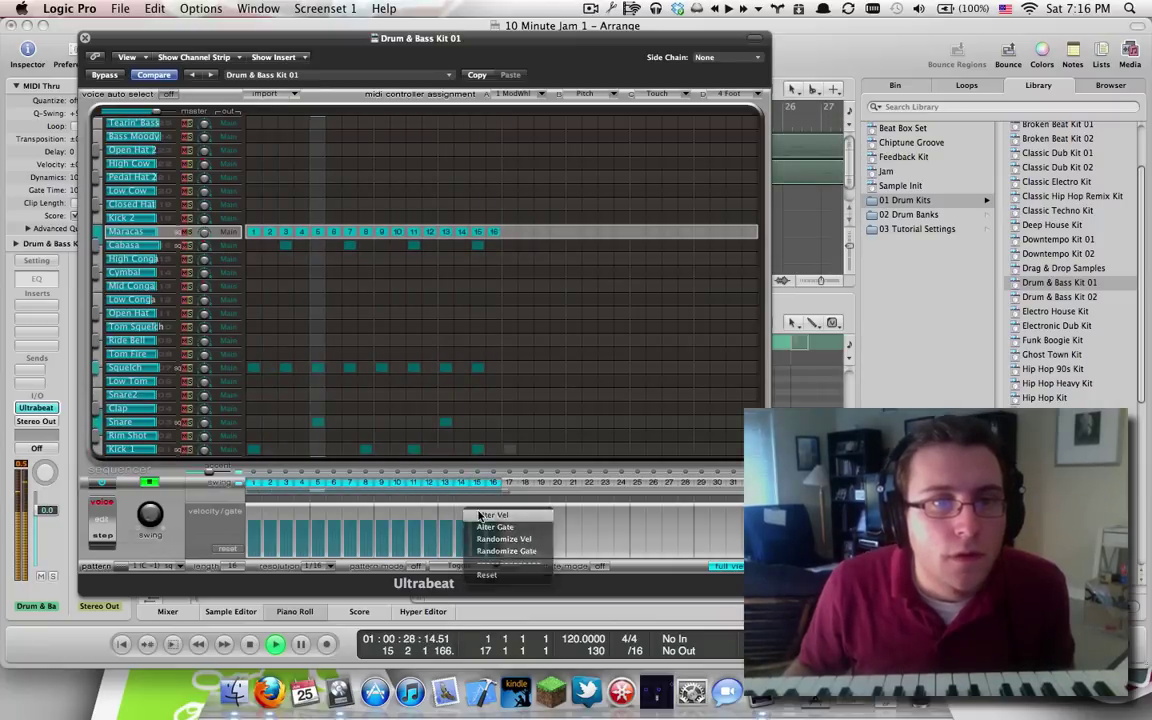
left_click(500, 545)
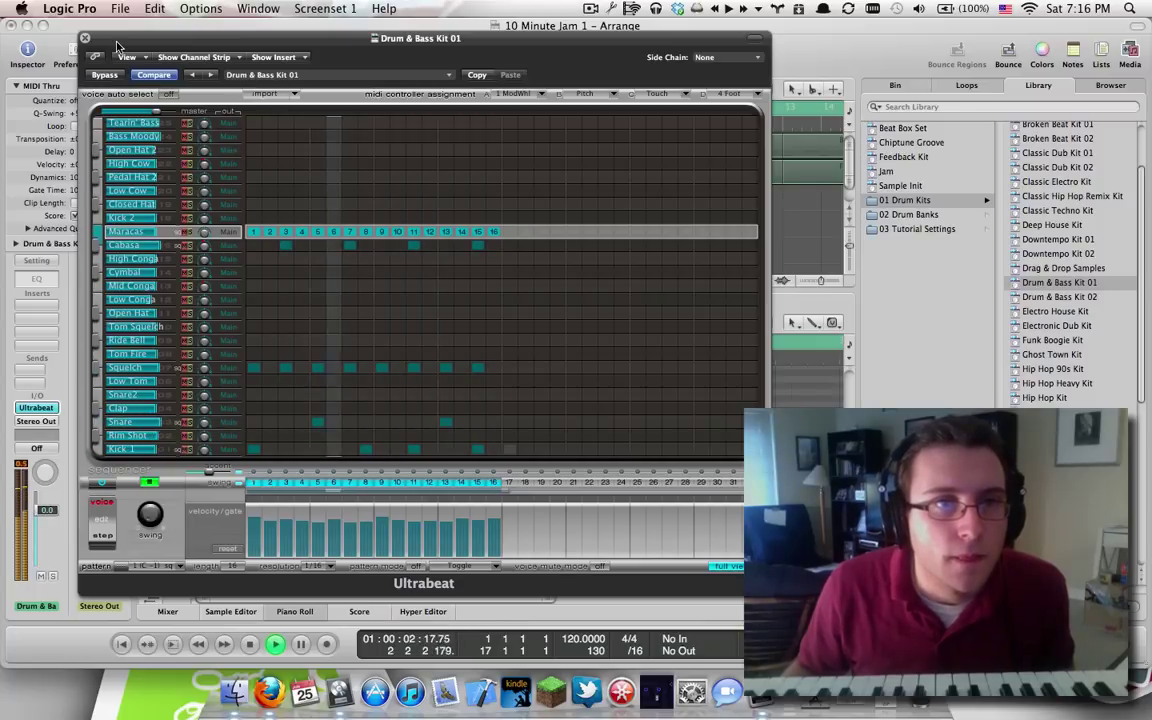
- Move the Ultrabeat editor off the track list, and adjust the pan of the Squelch and Snare voices during playback
left_click_drag(150, 41, 532, 64)
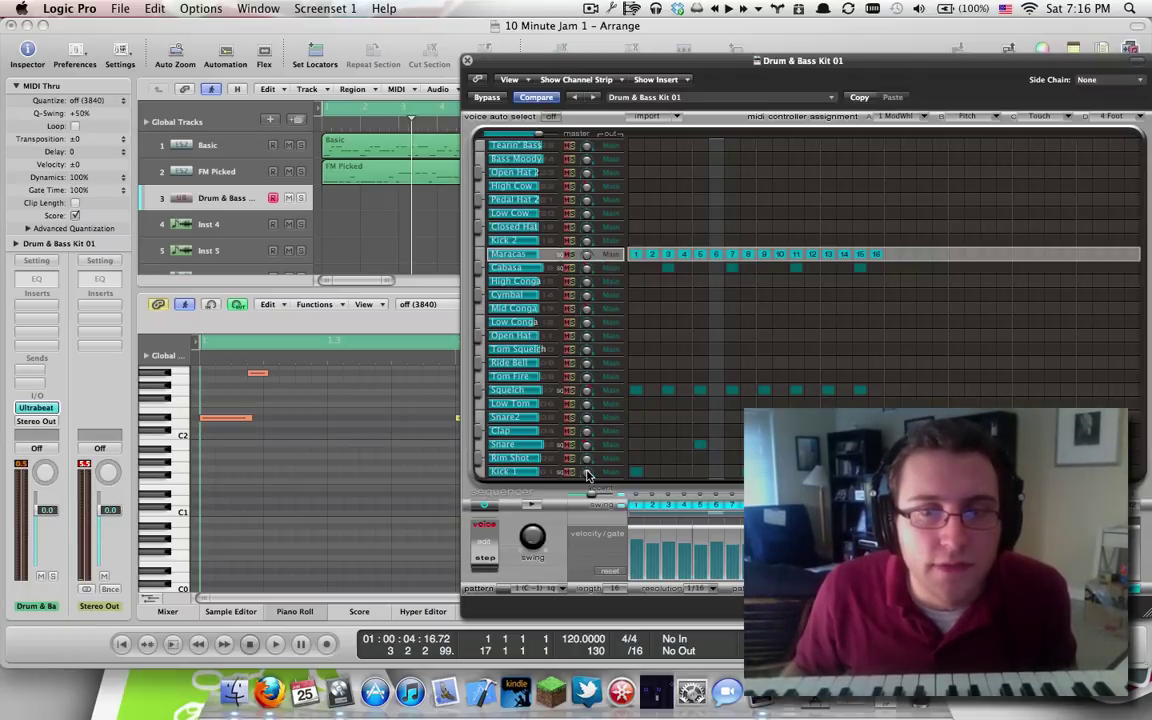
key("space")
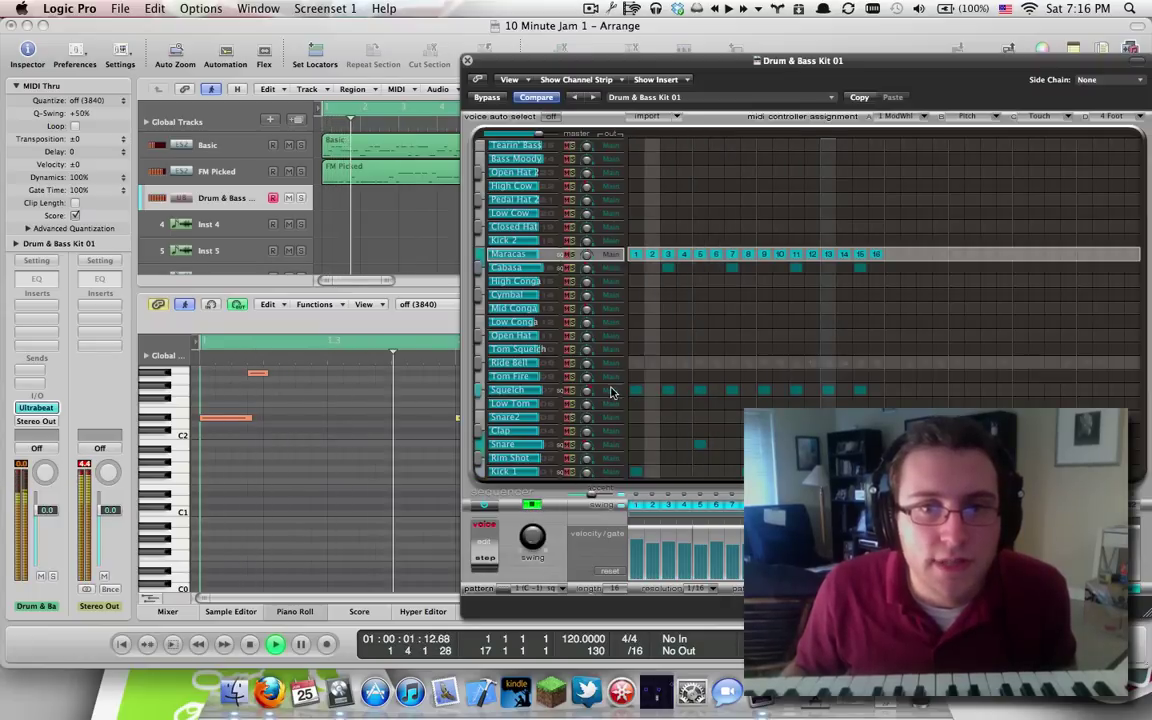
left_click_drag(586, 393, 586, 389)
left_click_drag(587, 446, 587, 455)
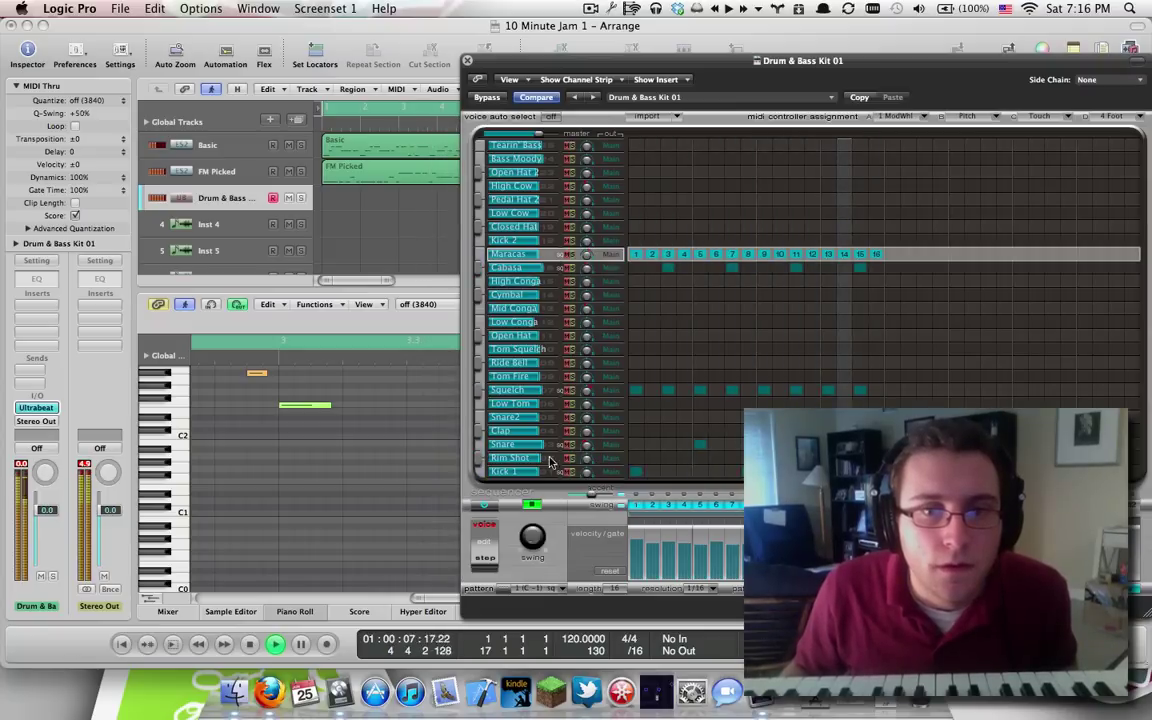
key("space")
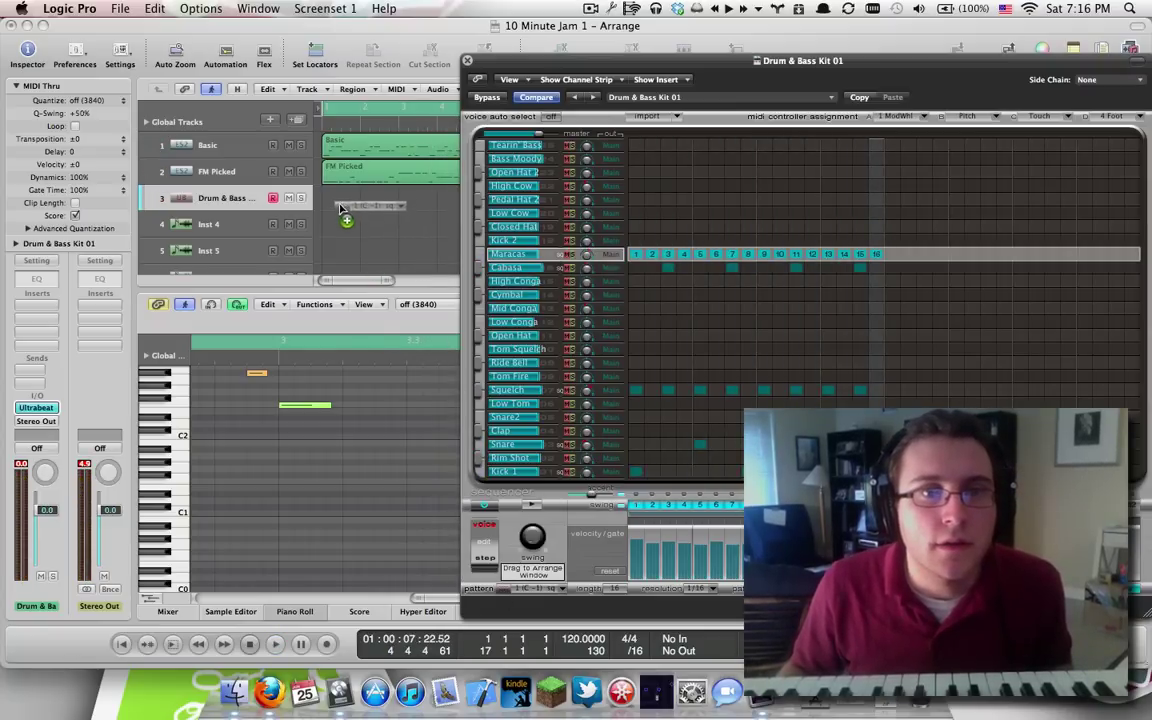
- Place the Ultrabeat pattern as a region at bar 1 of the drum track, close the editor, and loop the region
left_click_drag(340, 208, 342, 206)
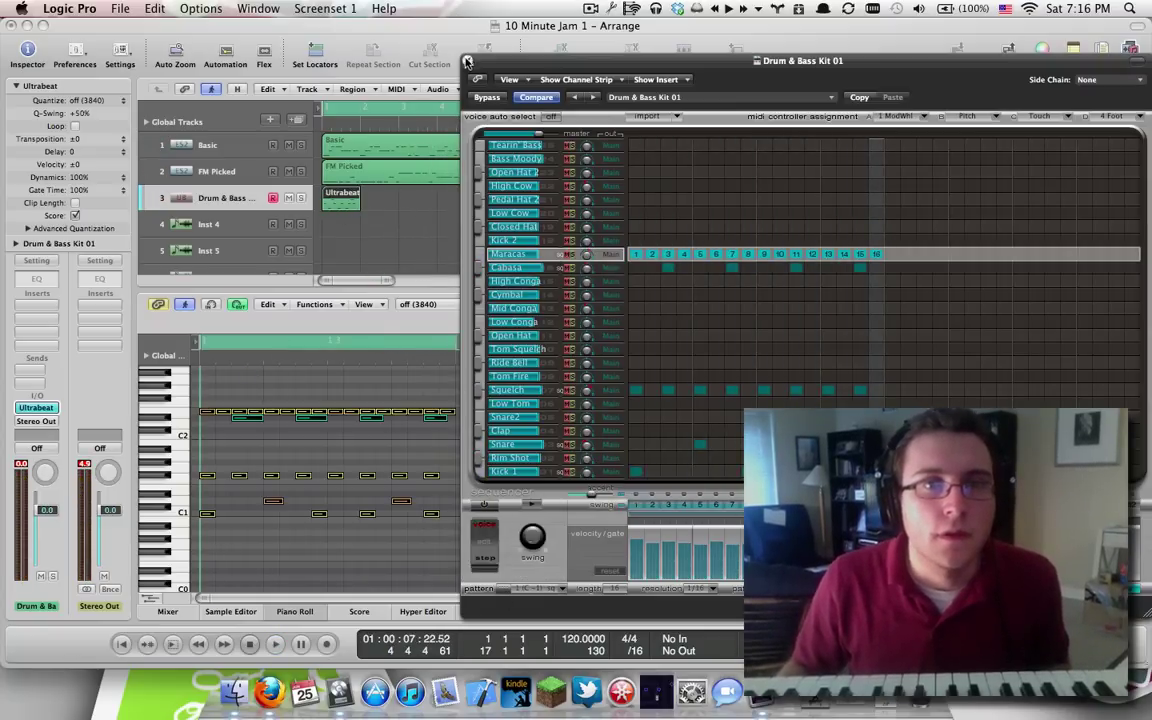
left_click(466, 62)
left_click(500, 237)
key("space")
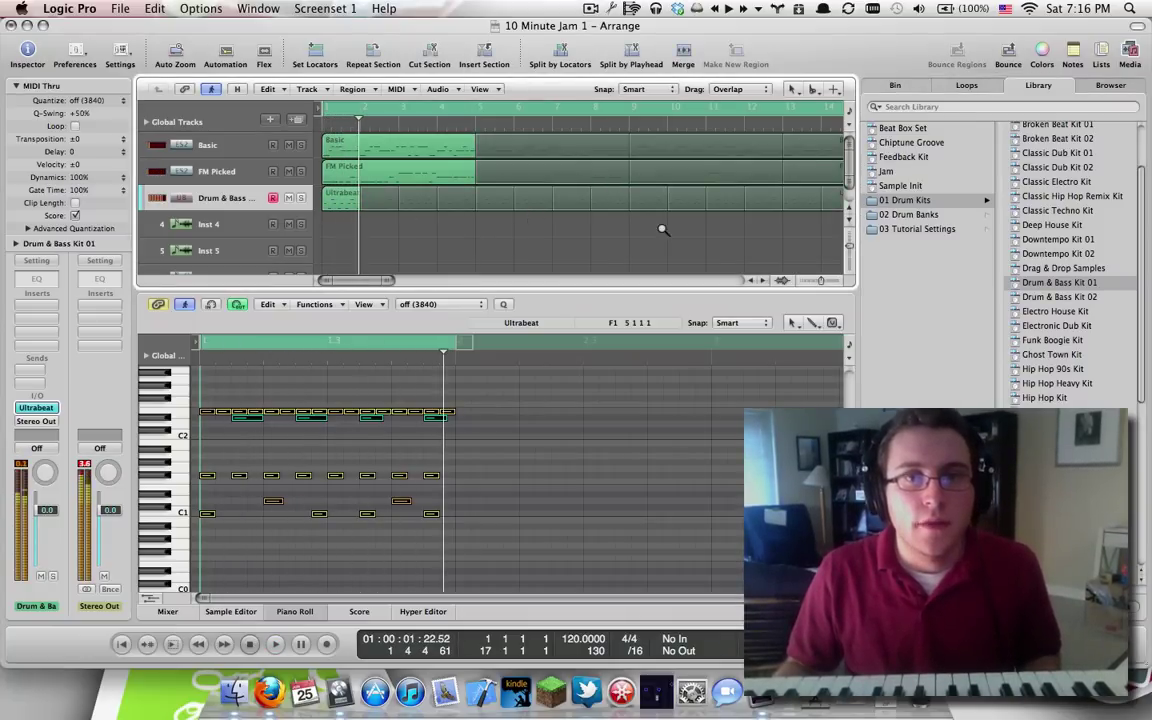
- Shorten the drum region's loop to end midway through bar 8, and copy the looped region to bar 9 on the same track
key("a")
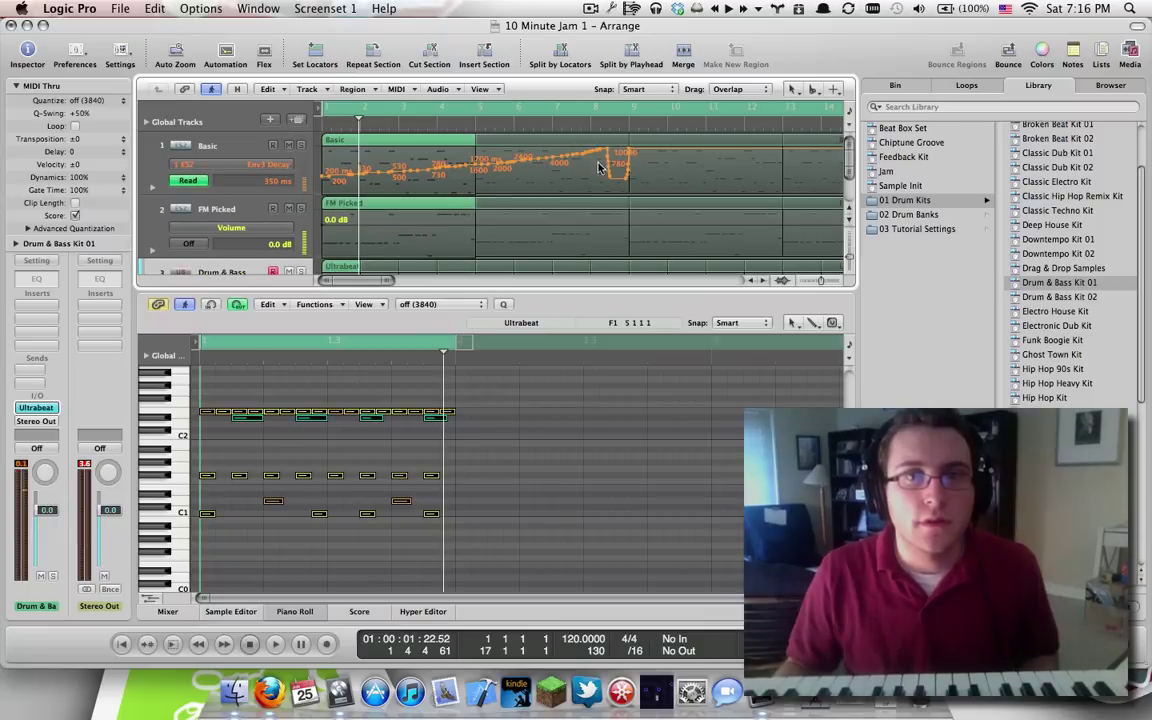
key("a")
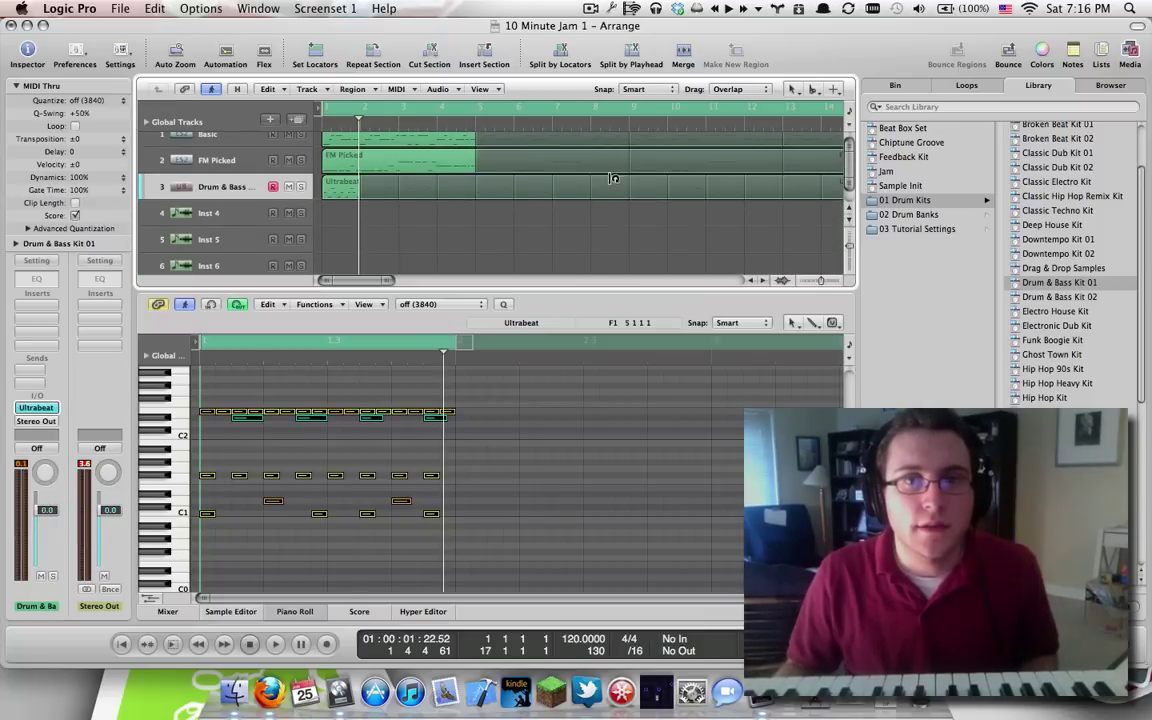
left_click_drag(614, 178, 617, 183)
left_click_drag(340, 196, 647, 198)
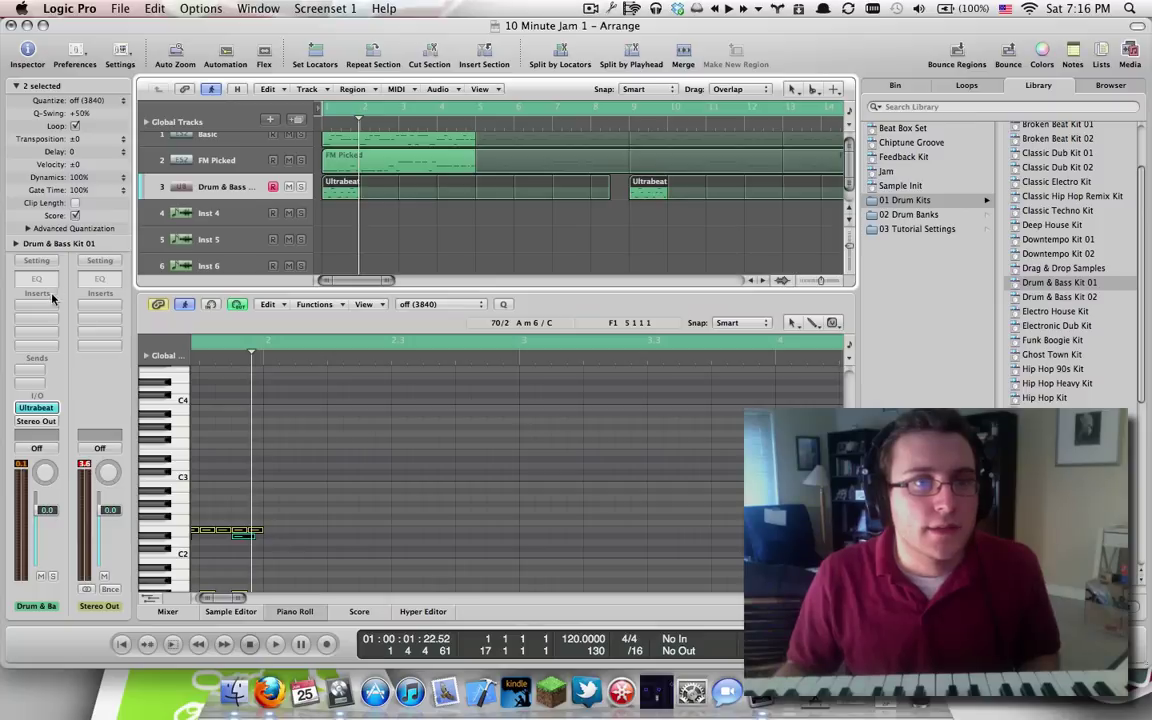
- Insert a stereo GoldVerb reverb on the drum channel, set its Mix to 16%, audition it from the start, and close the plug-in
left_click(45, 300)
mouse_move(46, 440)
mouse_move(155, 475)
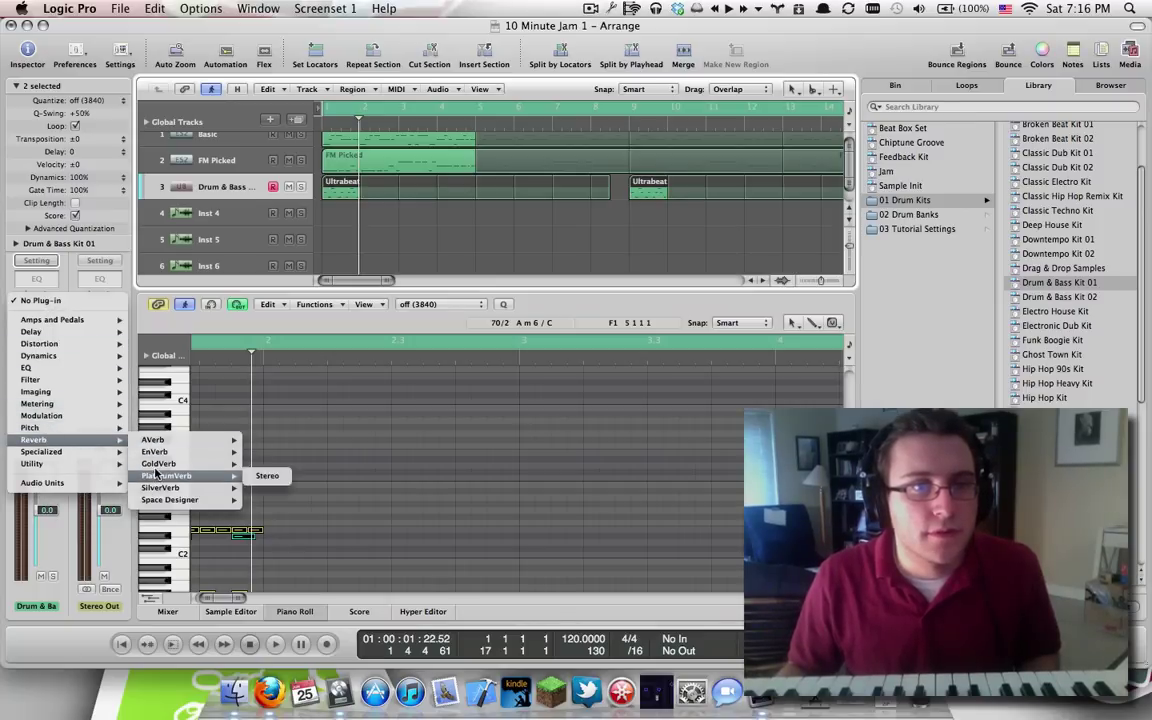
left_click(265, 463)
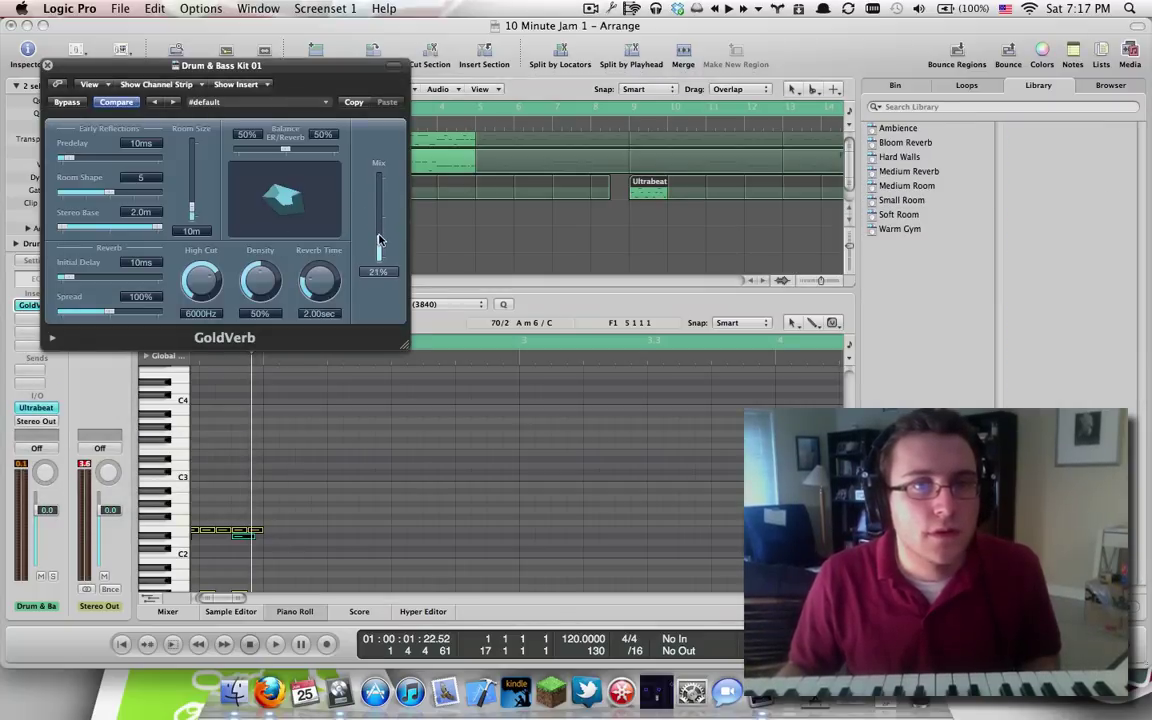
left_click_drag(379, 240, 379, 243)
key("Return")
key("space")
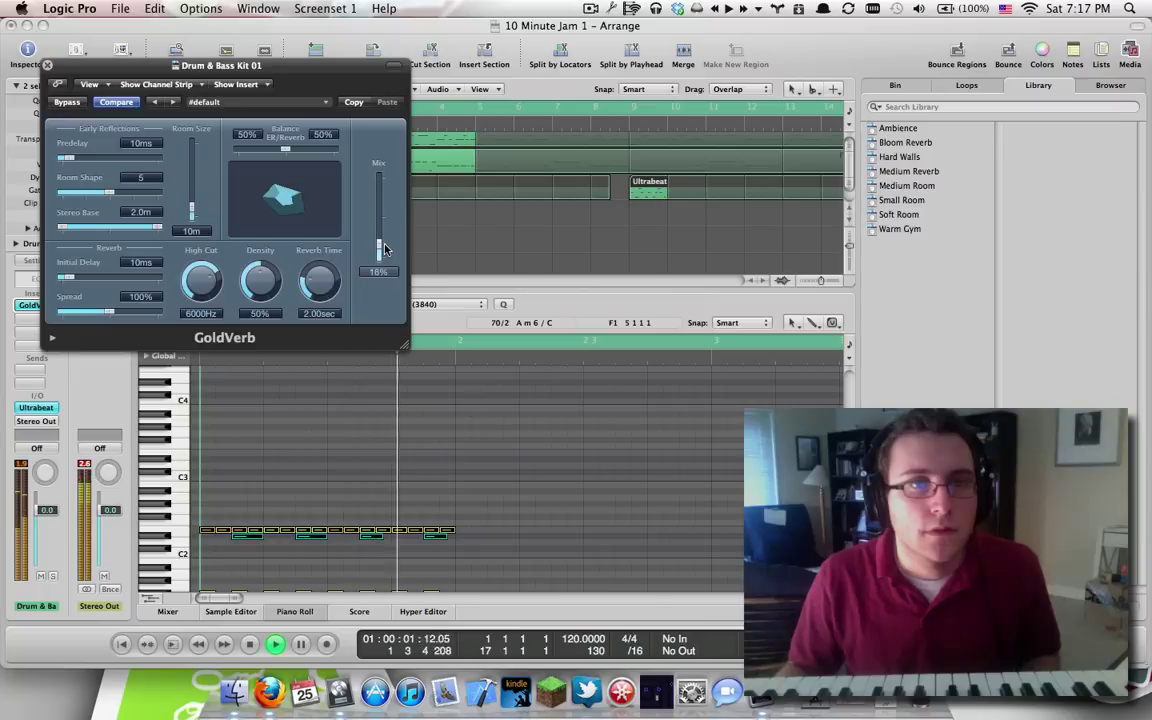
left_click(47, 66)
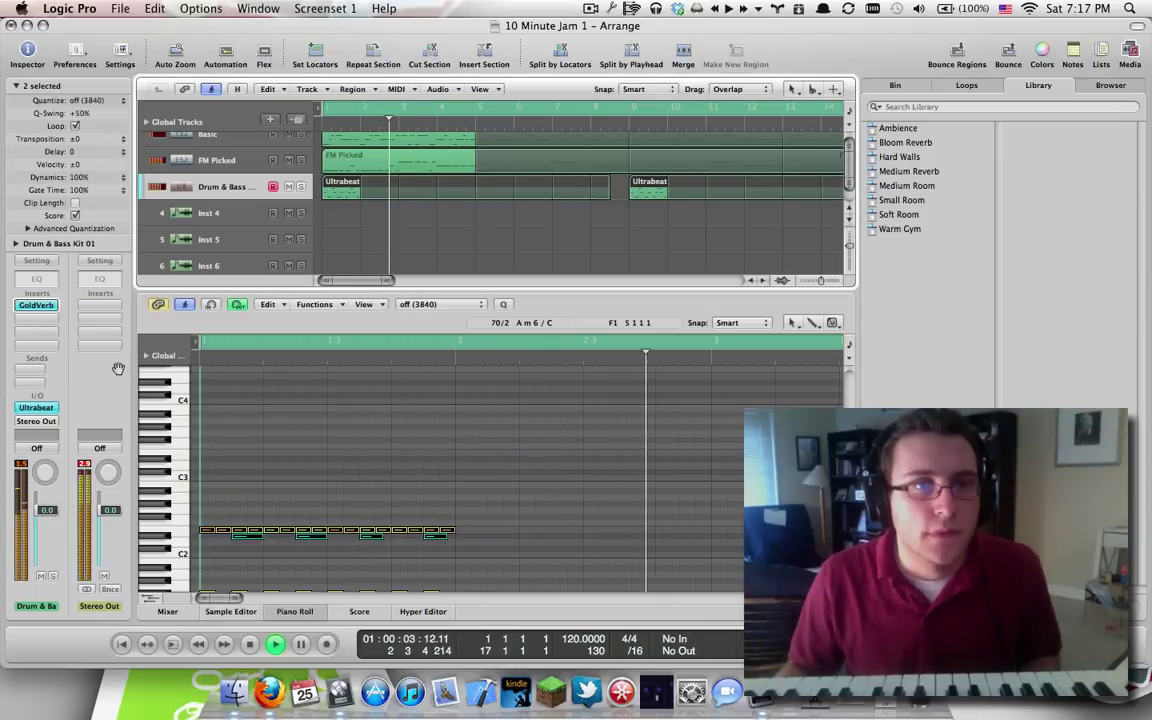
- Review the drum voices and pattern in the Ultrabeat editor, resume playback, and close the editor
left_click(40, 409)
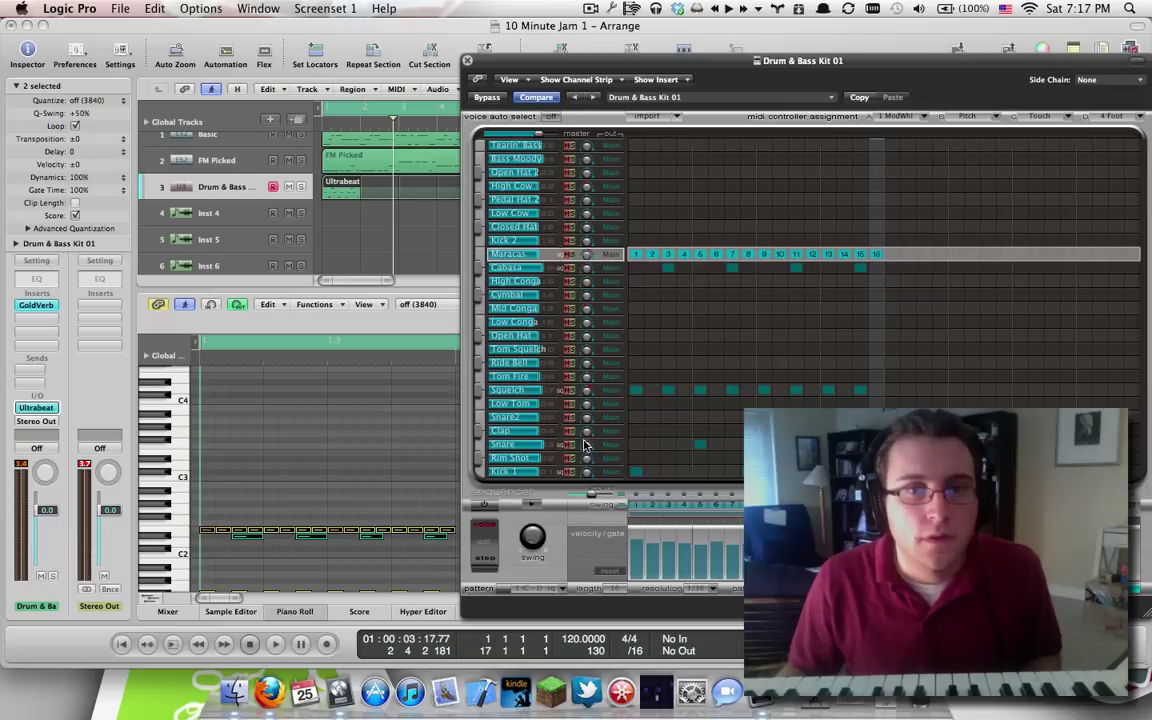
key("space")
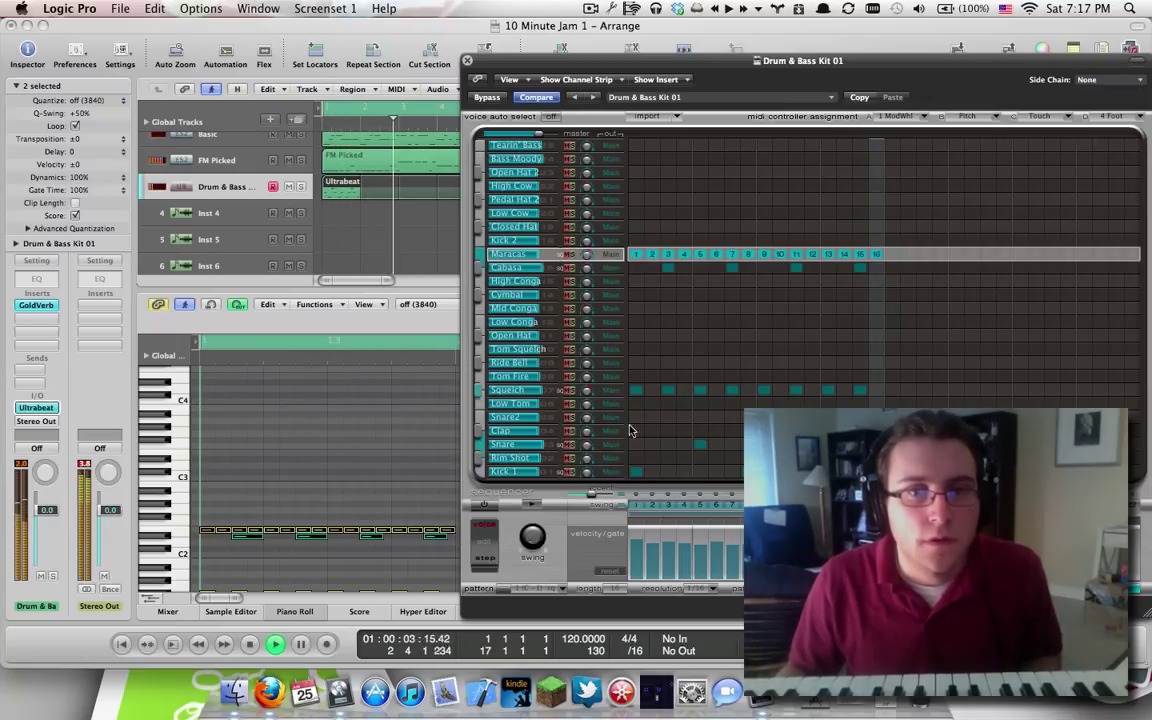
left_click(466, 61)
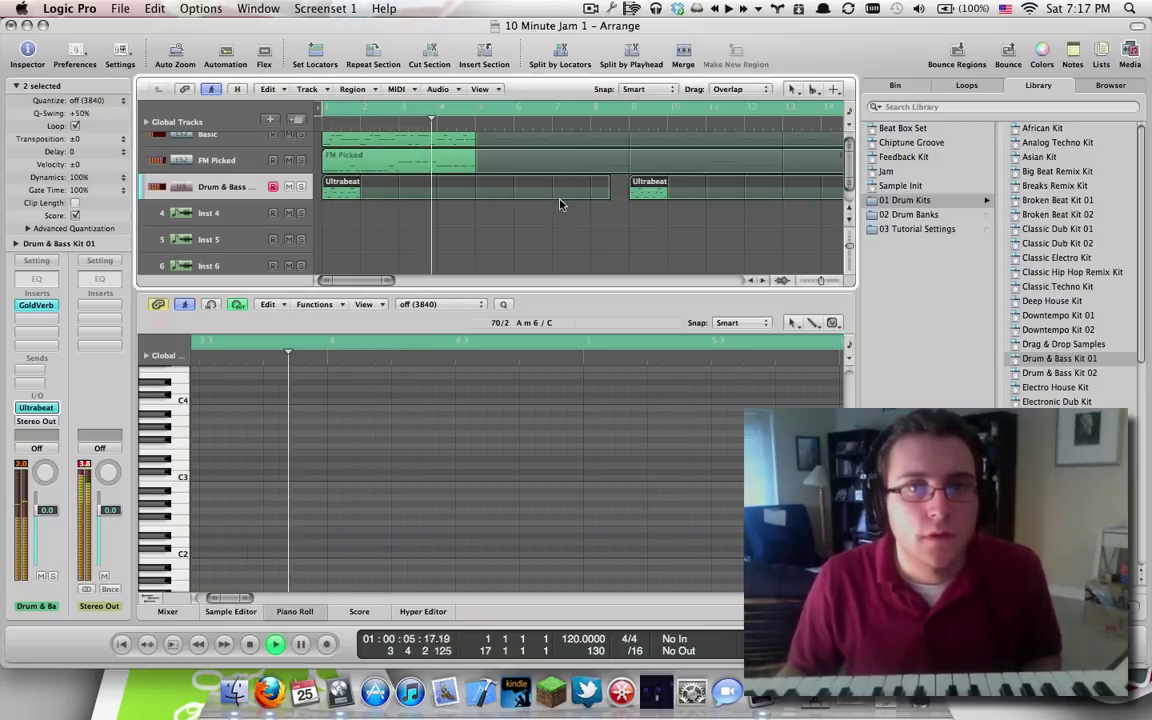
- Fade the Stereo Out volume down to -∞ before stopping playback, and hide the media area and piano roll to enlarge the arrangement
left_click(1130, 54)
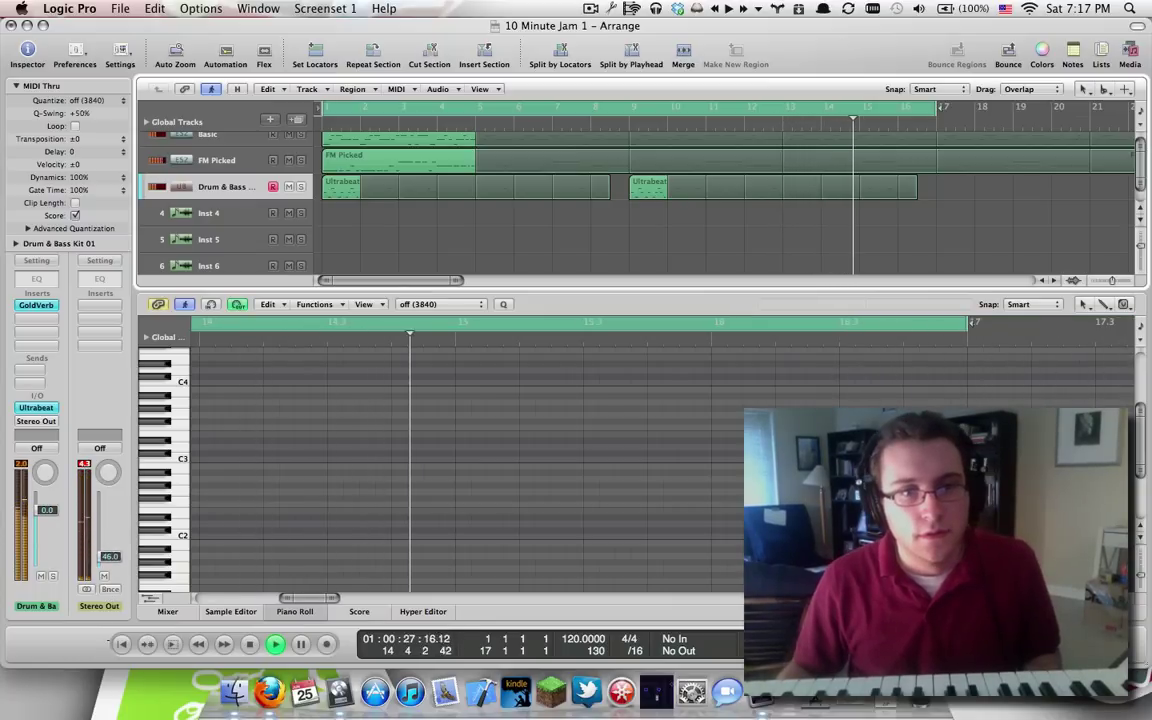
key("space")
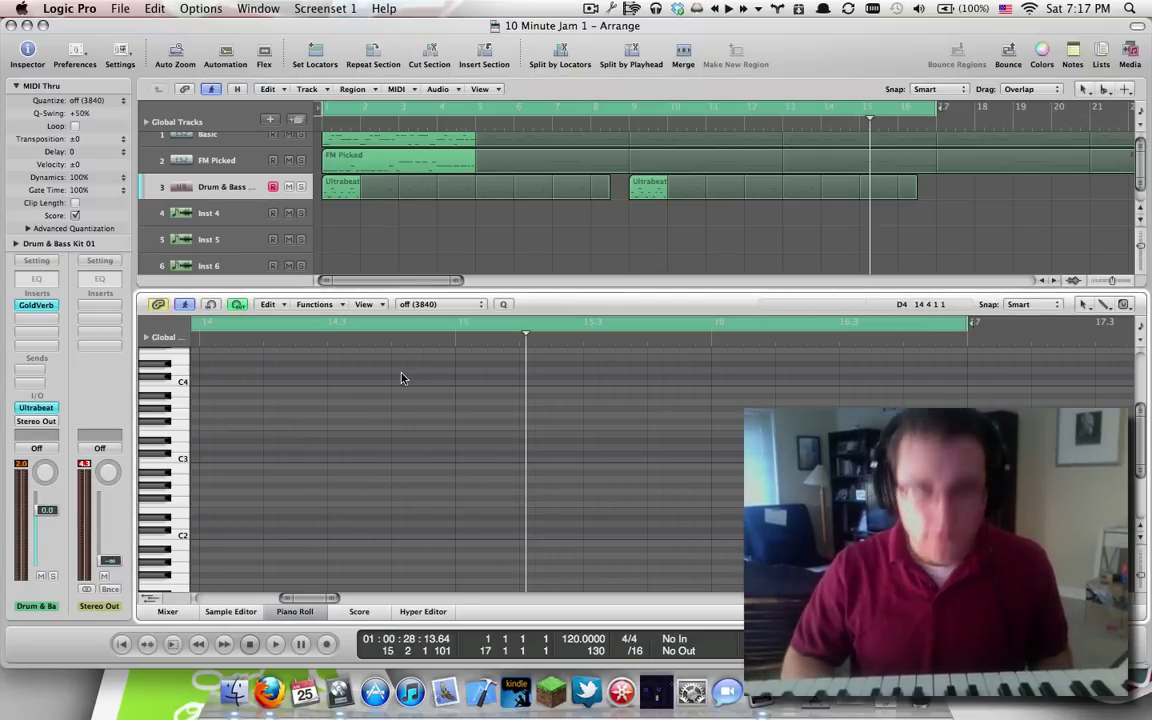
key("p")
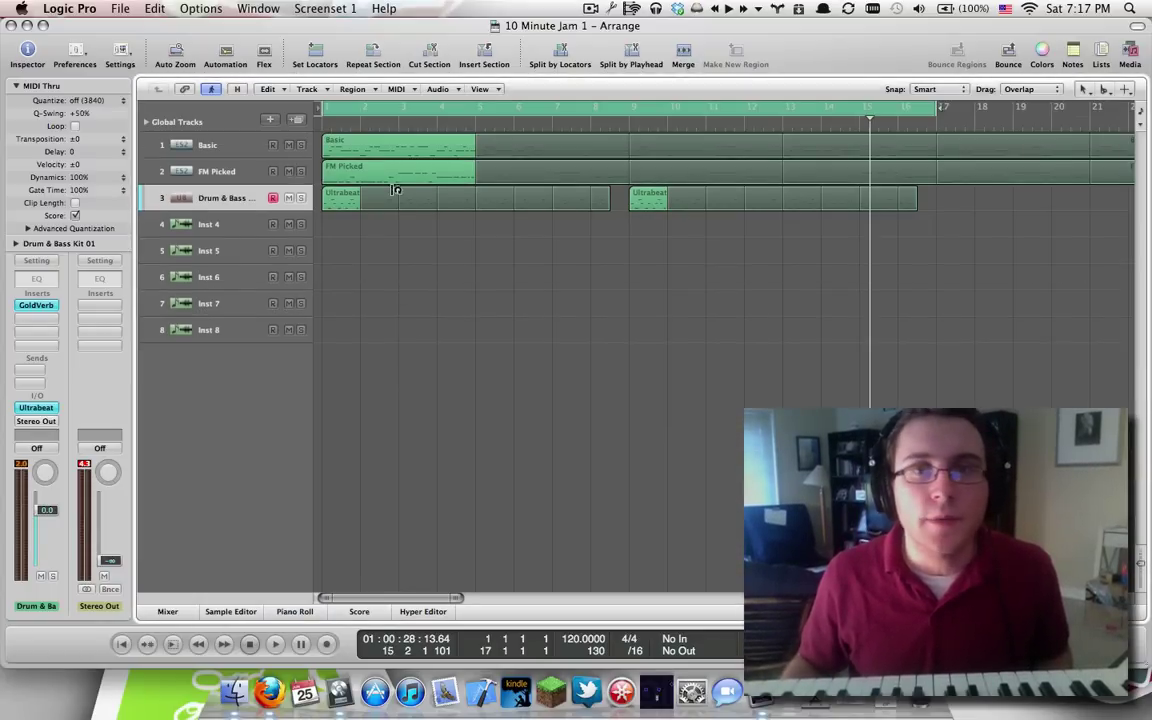
- Open the project's file commands
left_click(120, 8)
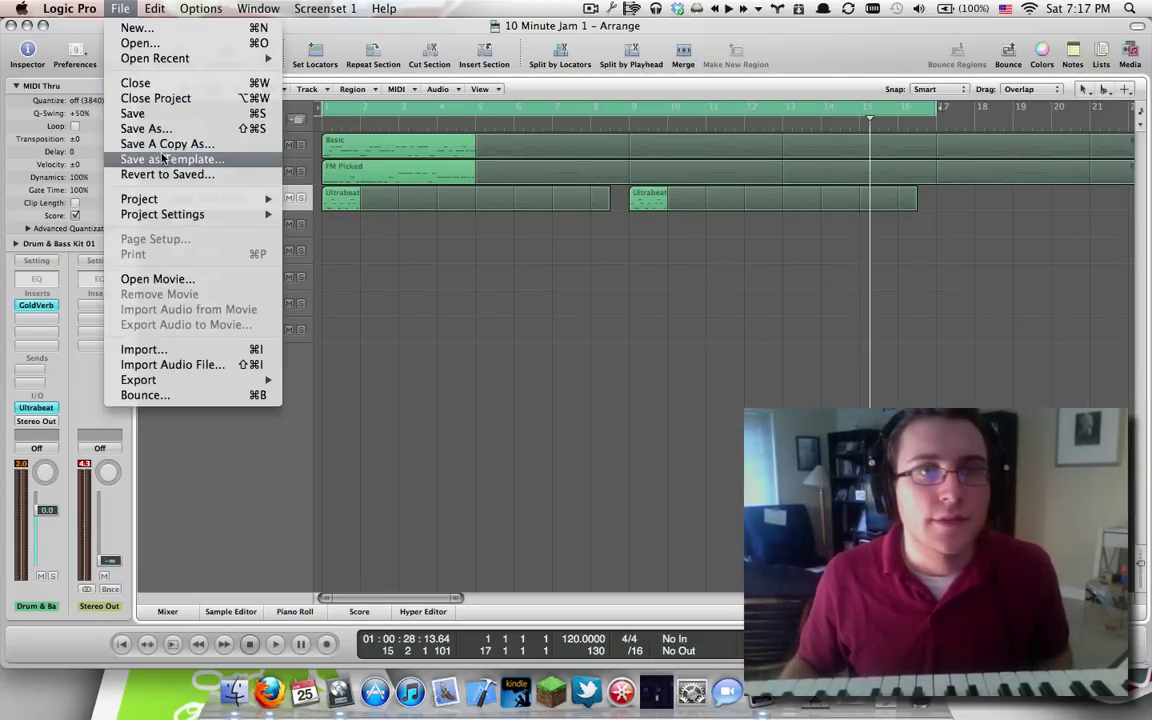